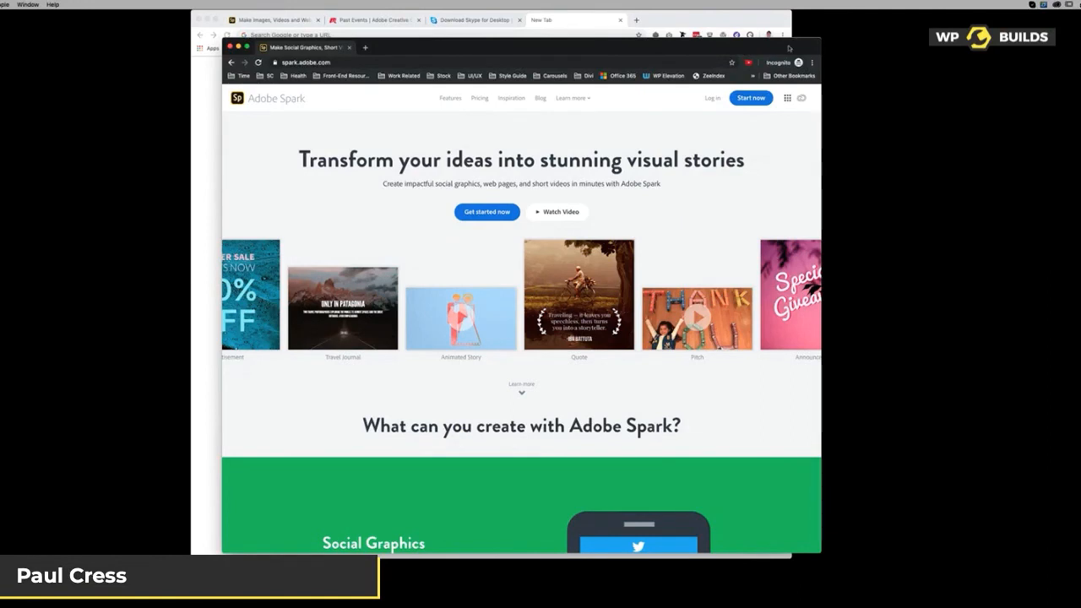
Examine the Adobe Spark home page, covering the sections on social graphics, web pages and short videos
drag(788, 48, 876, 46)
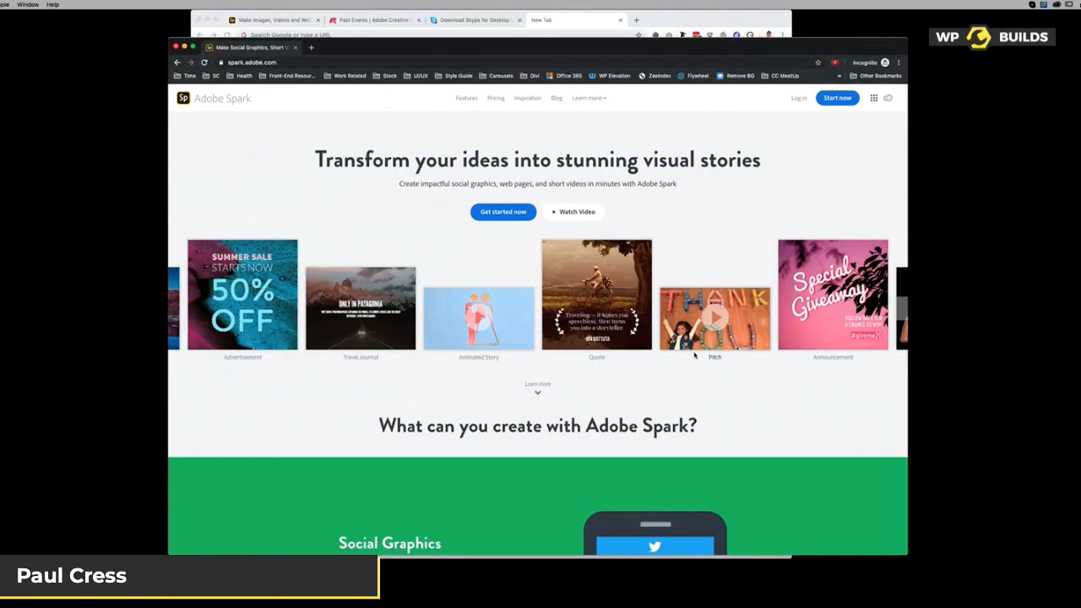
scroll(694, 356, down, 5)
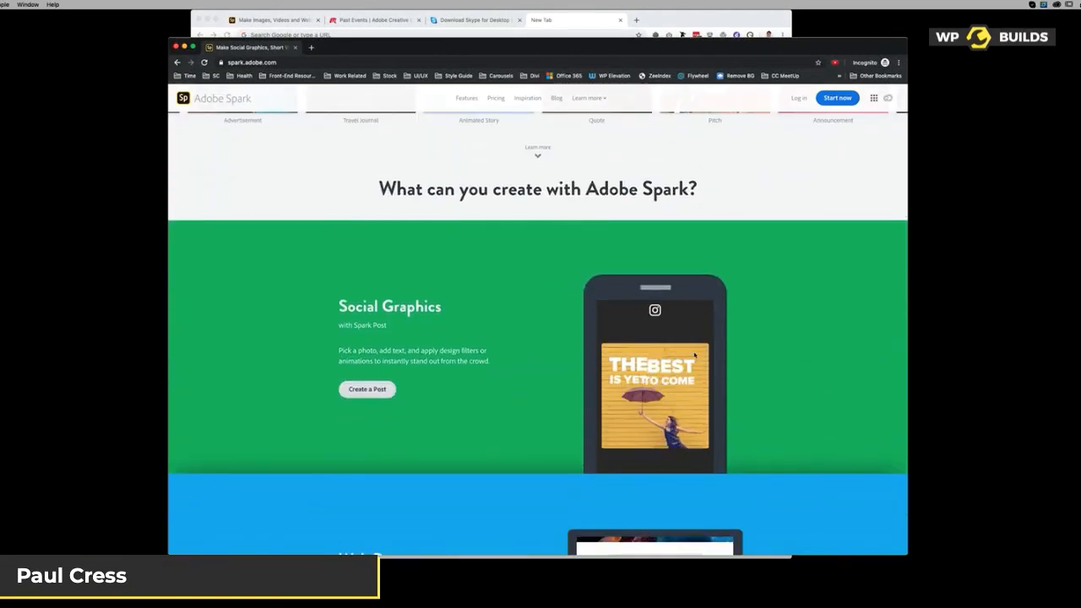
scroll(694, 356, down, 6)
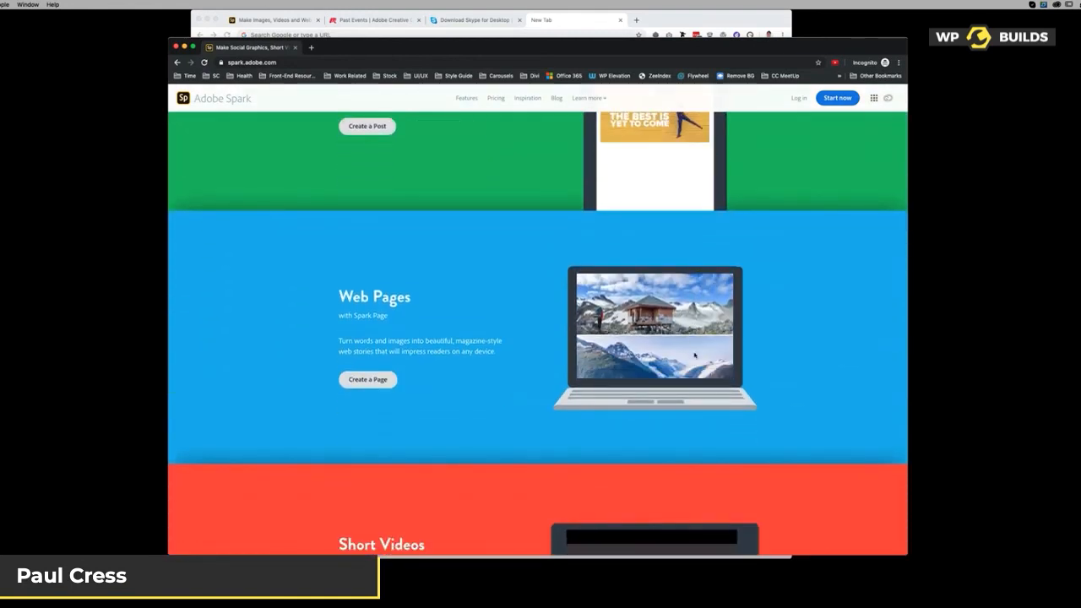
scroll(694, 356, down, 4)
scroll(695, 355, down, 1)
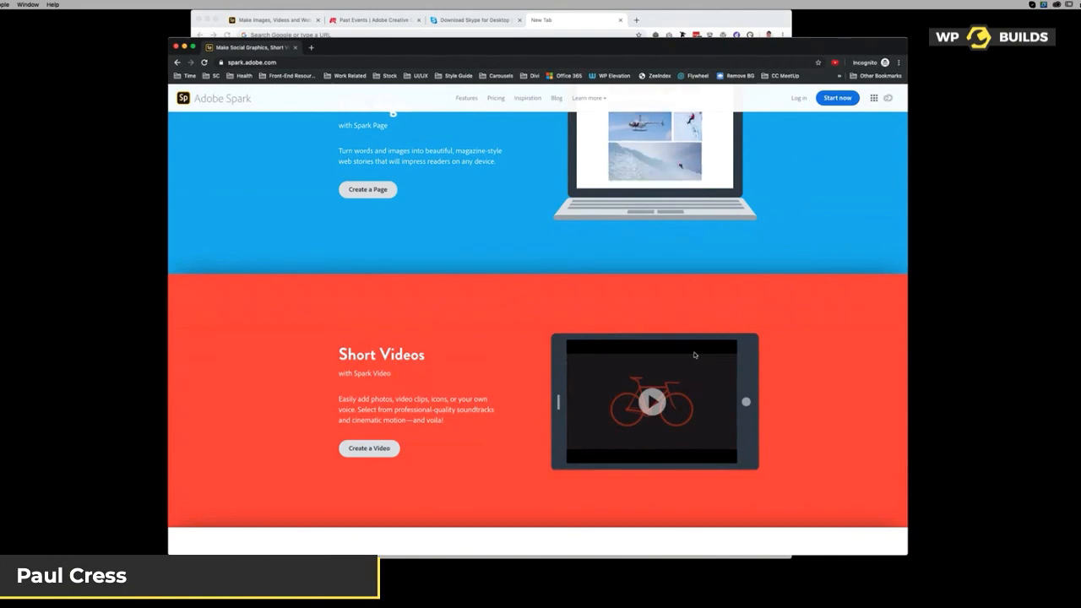
scroll(695, 355, up, 5)
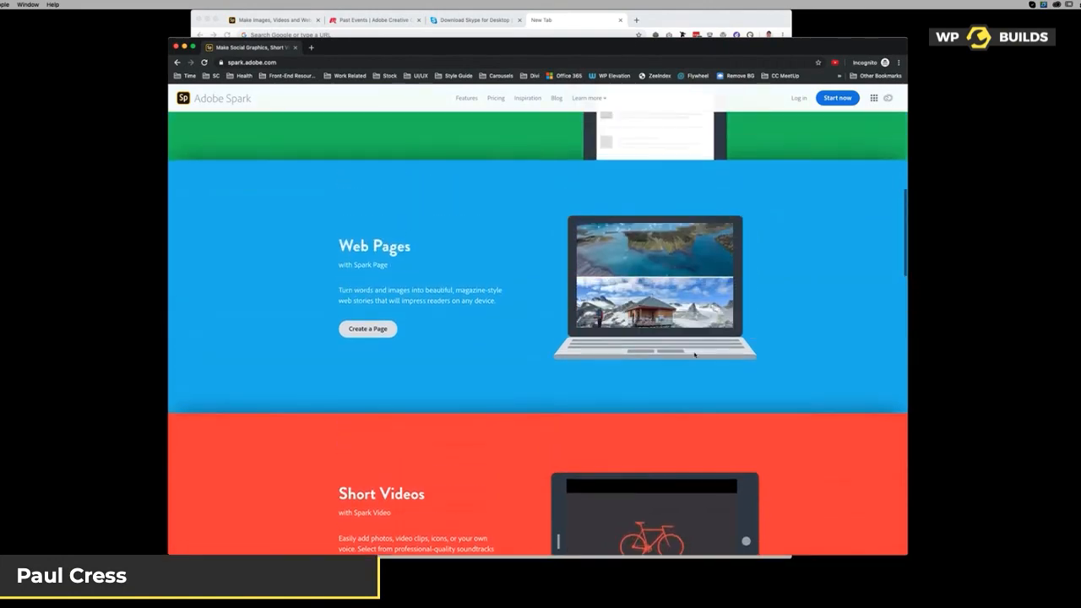
scroll(695, 355, up, 3)
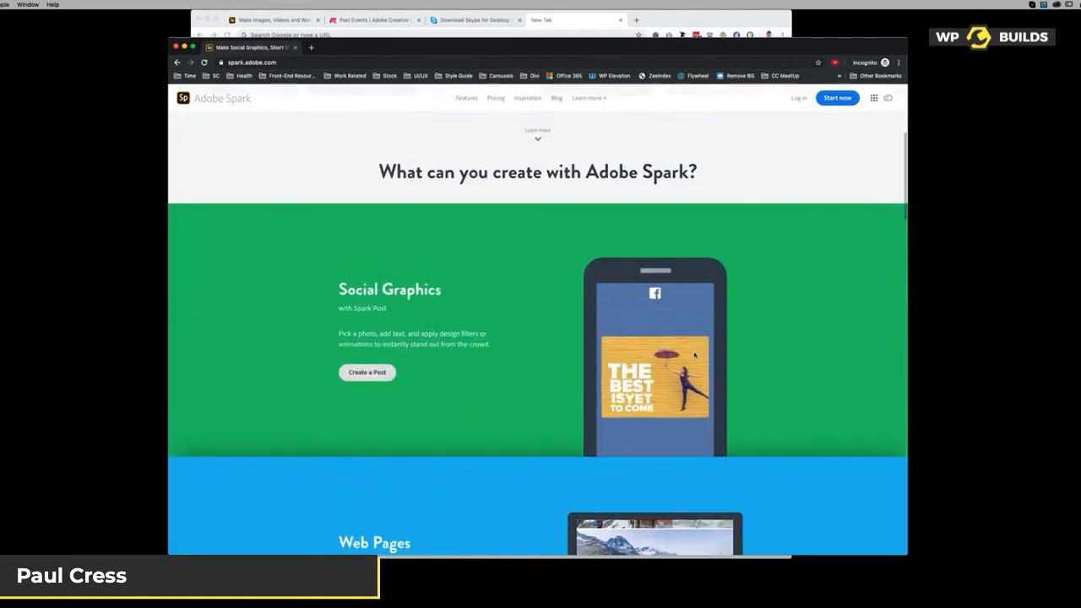
scroll(694, 355, up, 4)
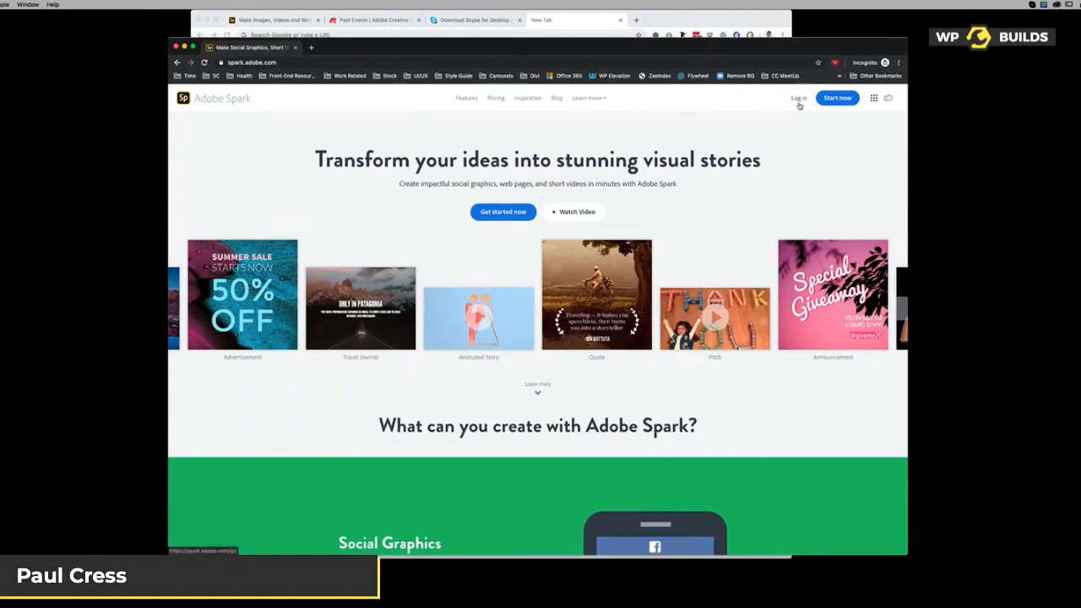
scroll(773, 236, down, 5)
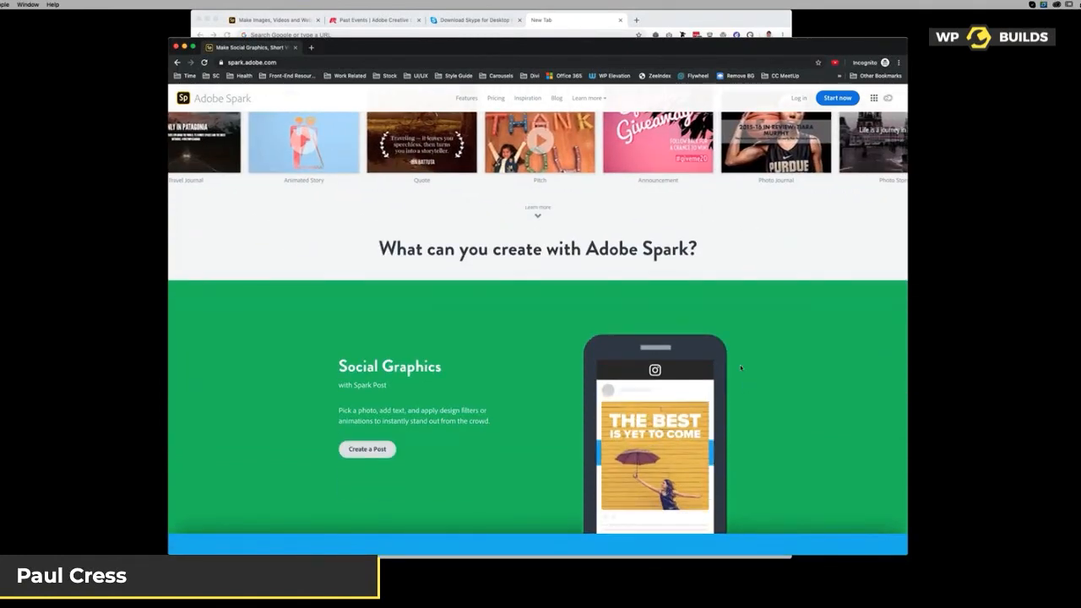
scroll(570, 320, down, 5)
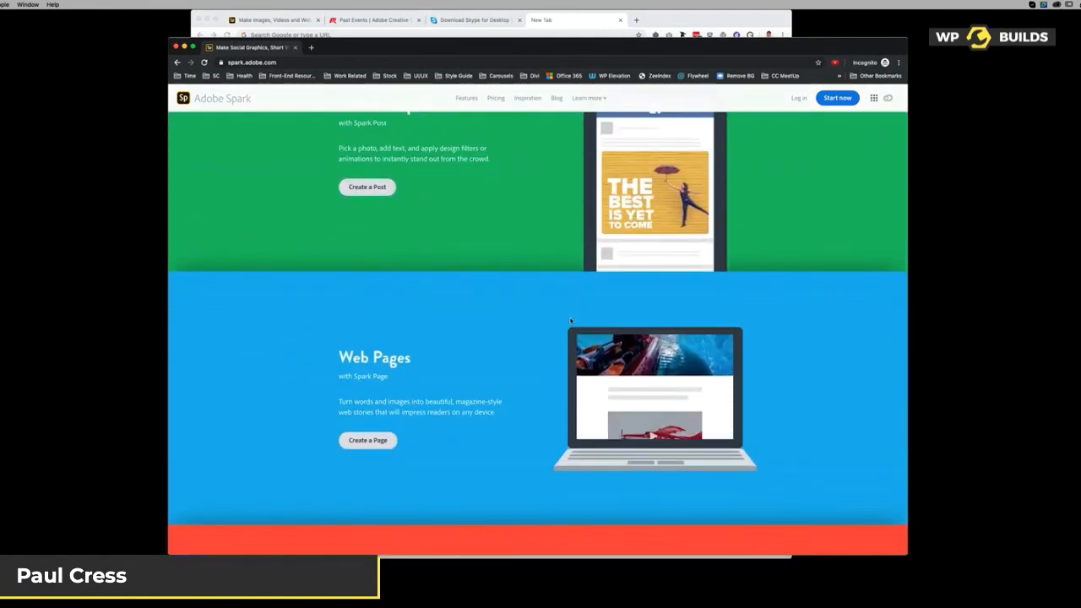
scroll(570, 320, up, 2)
scroll(570, 320, up, 7)
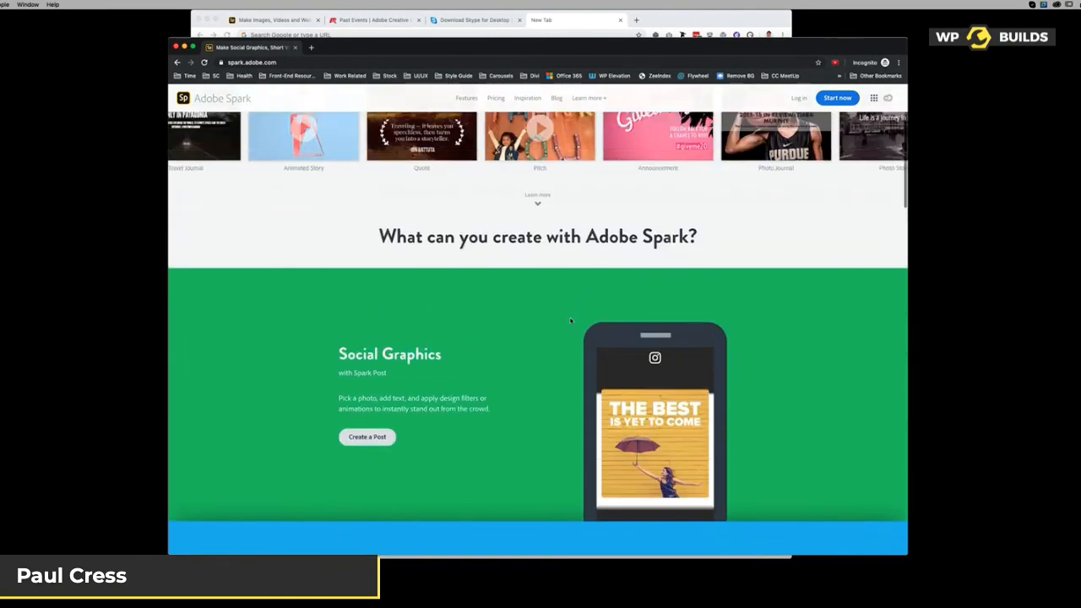
Switch to the browser window with the signed-in Spark account and look through the existing projects
click(684, 23)
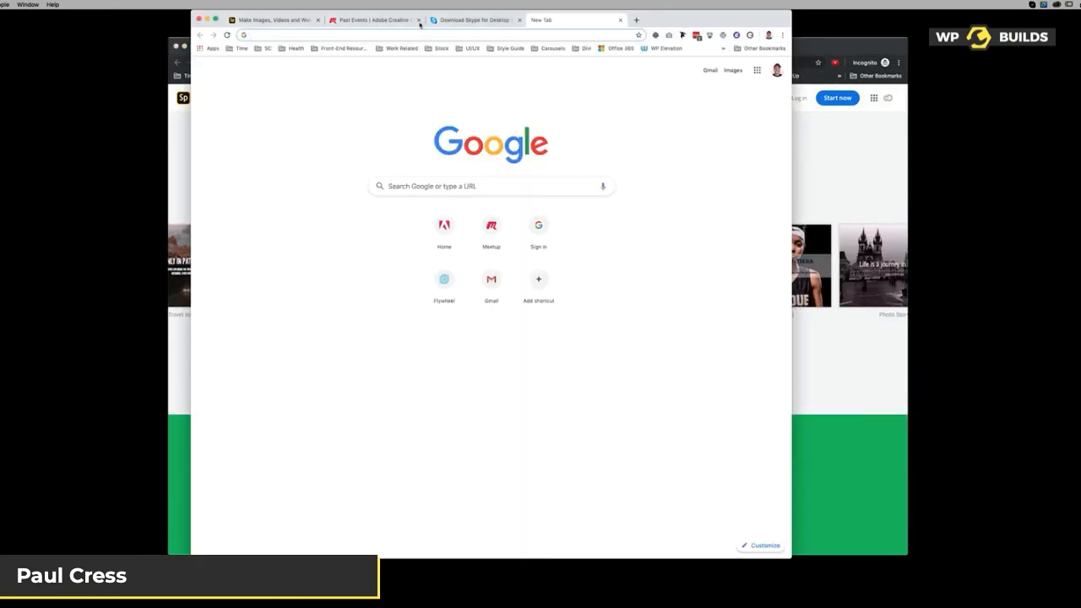
click(302, 20)
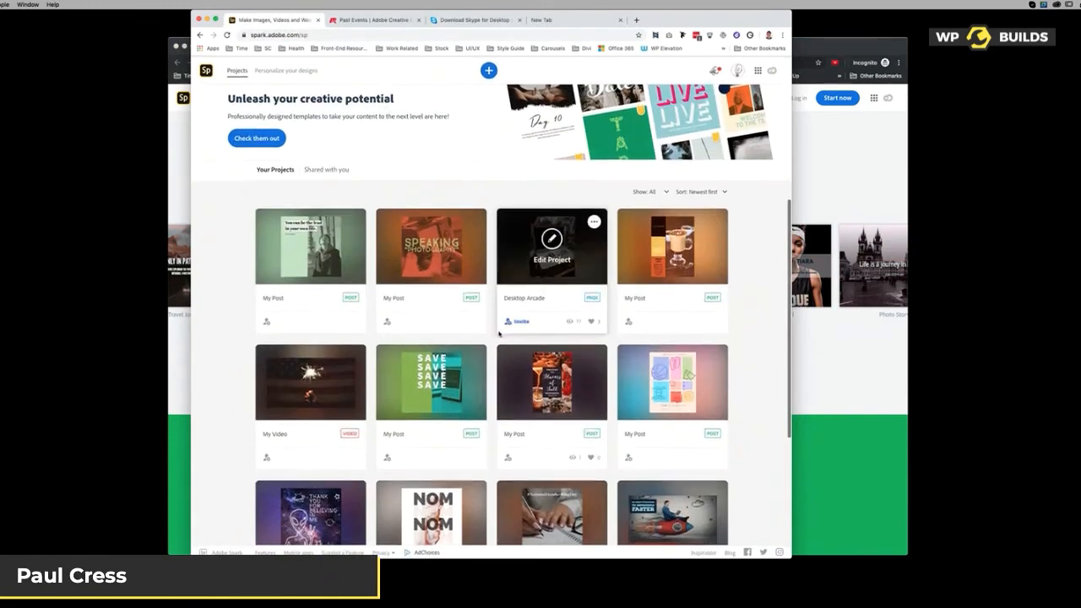
scroll(499, 334, down, 5)
scroll(500, 334, up, 4)
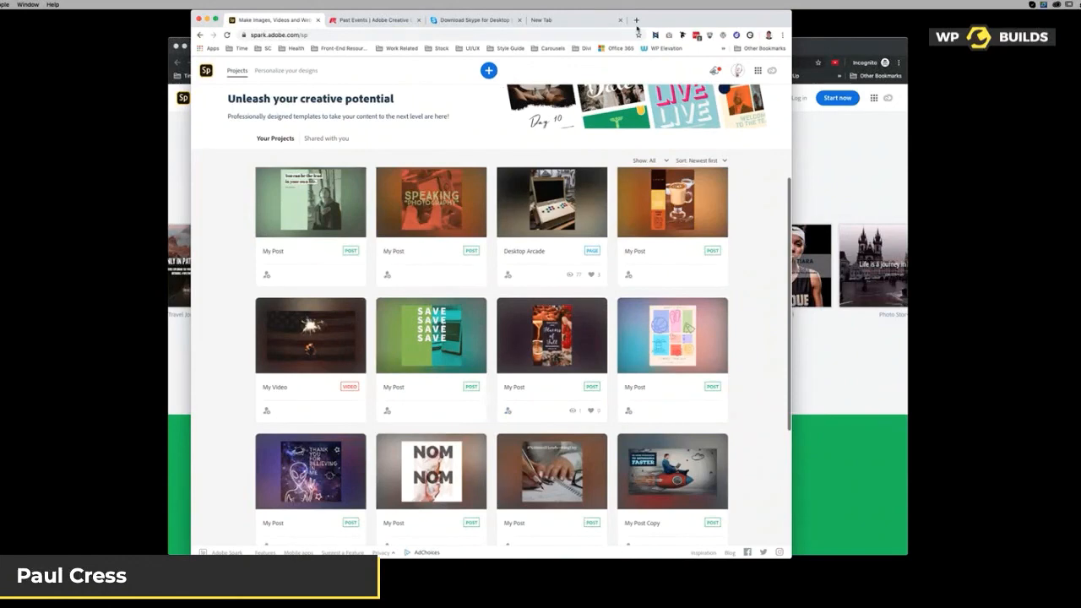
drag(637, 28, 679, 27)
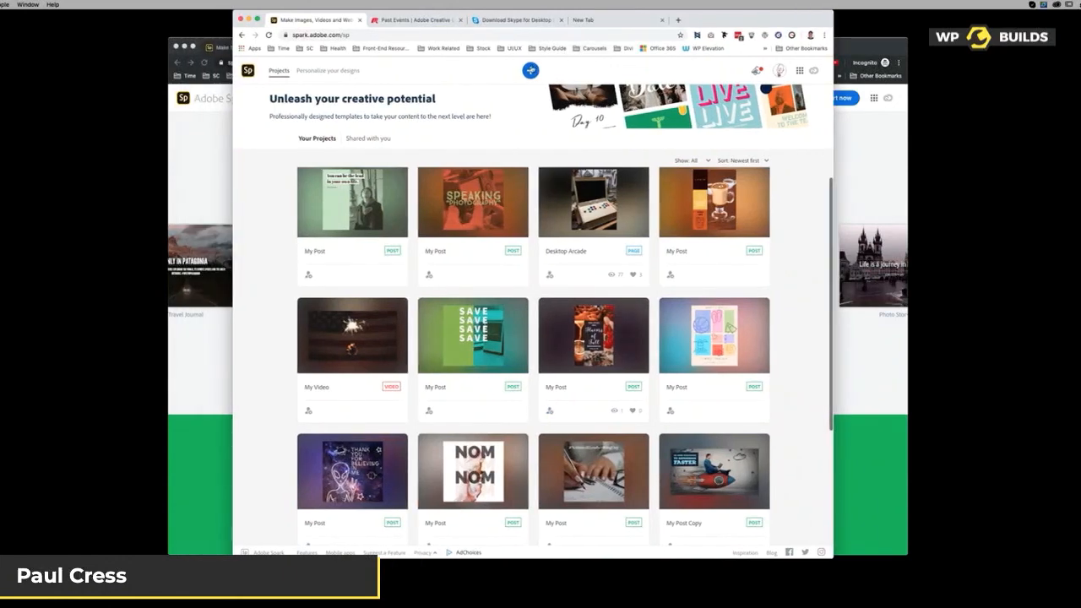
Start a new project and browse its template categories for graphics, web pages and videos, ending with the graphics templates
click(530, 70)
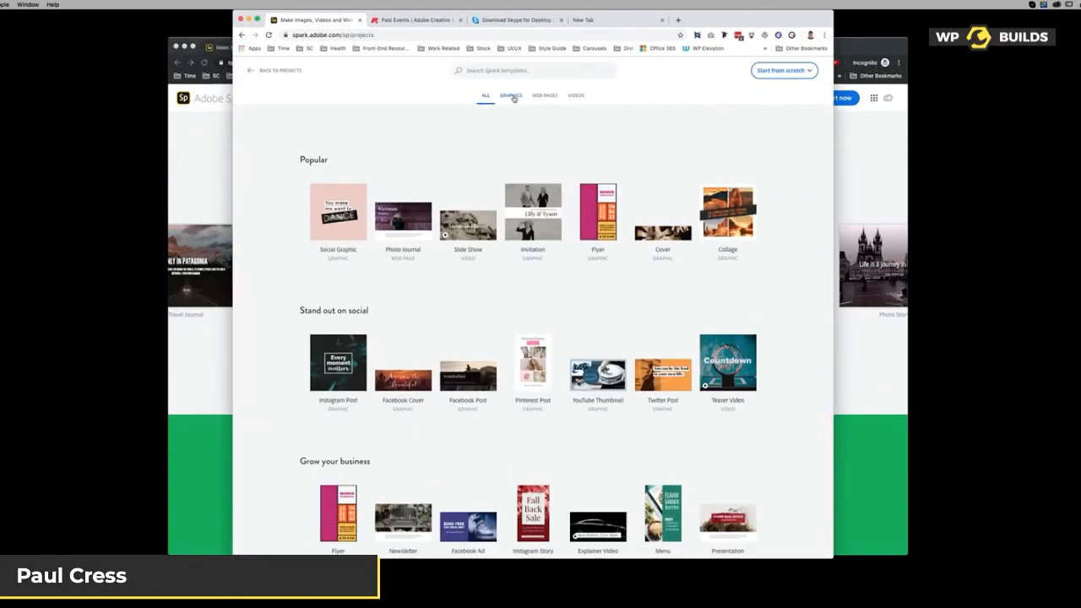
click(511, 96)
click(545, 95)
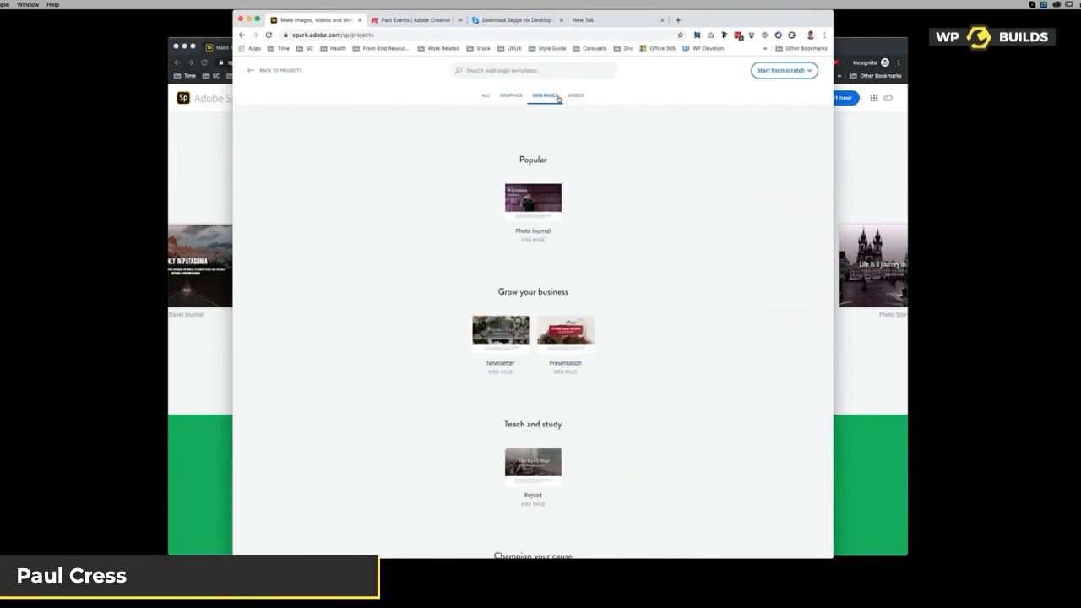
click(574, 96)
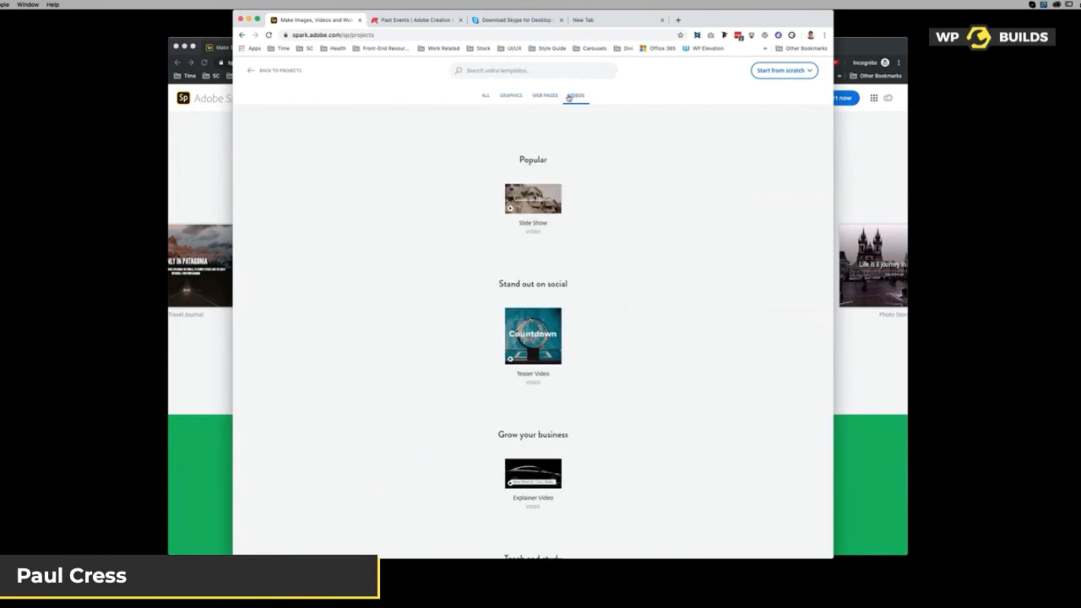
click(510, 96)
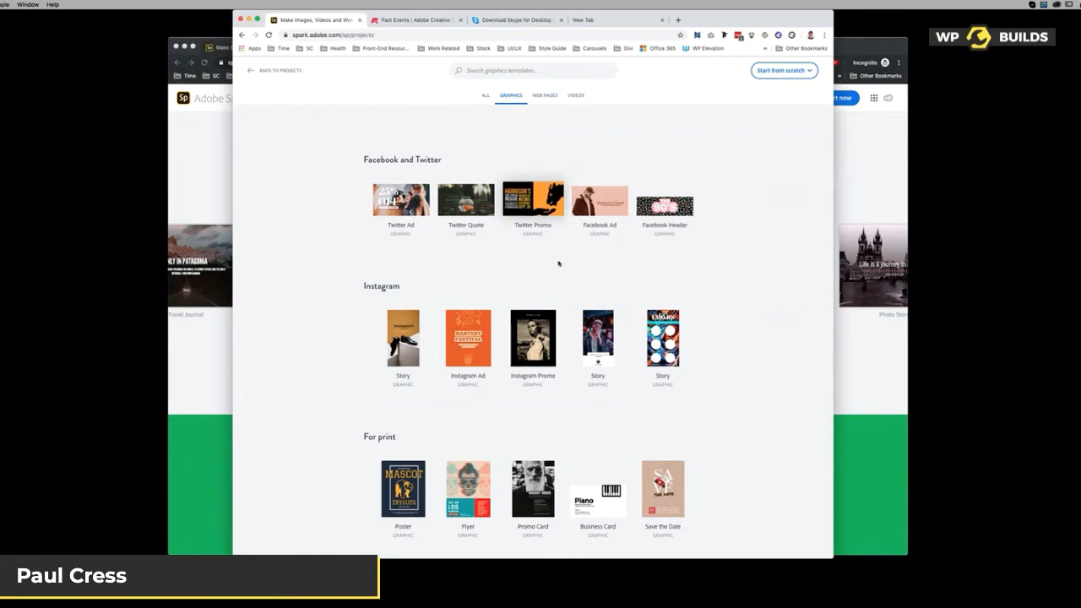
scroll(557, 262, down, 5)
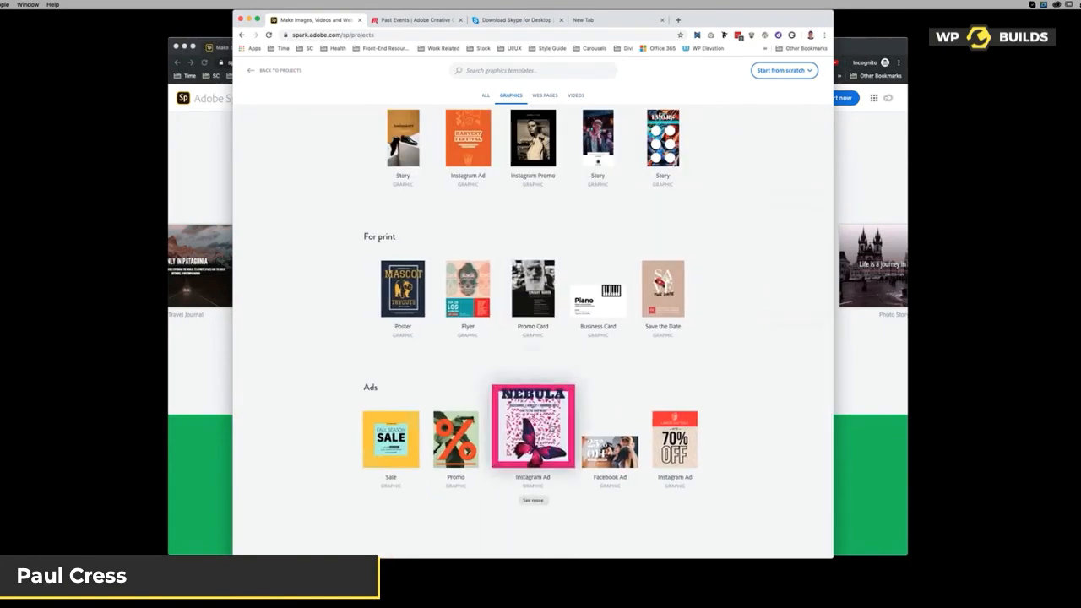
scroll(533, 431, up, 4)
scroll(544, 439, up, 1)
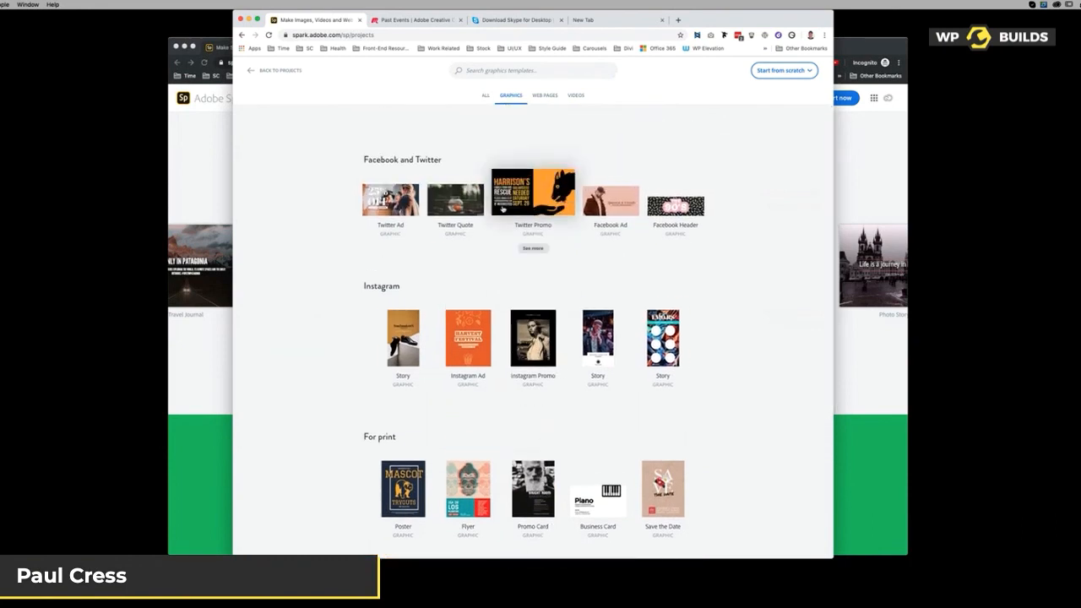
Return to the projects page, open the promoted premium templates and narrow them with the business tag
click(289, 71)
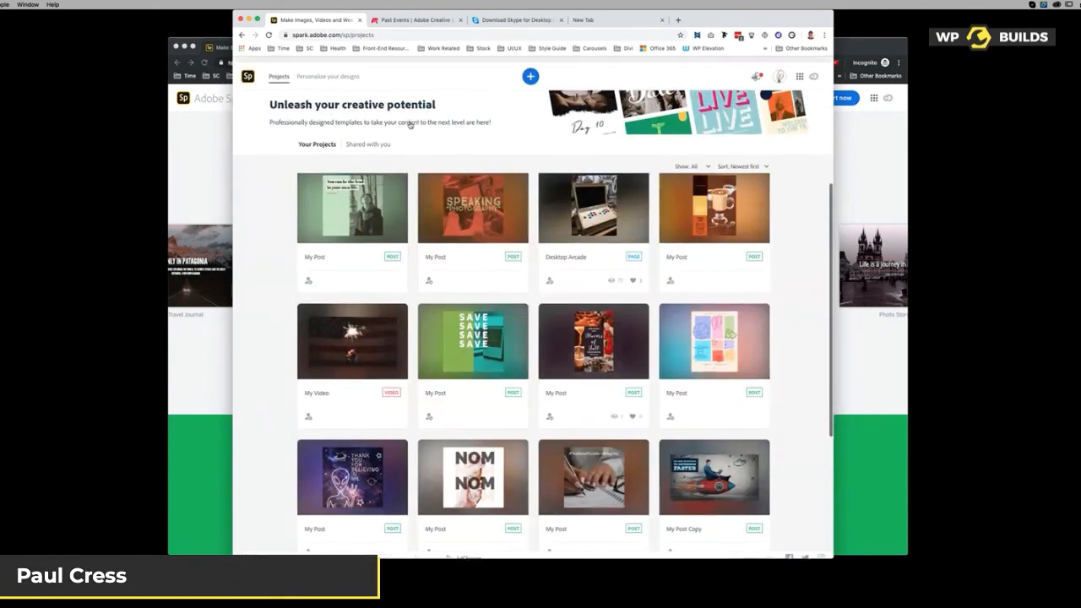
click(305, 74)
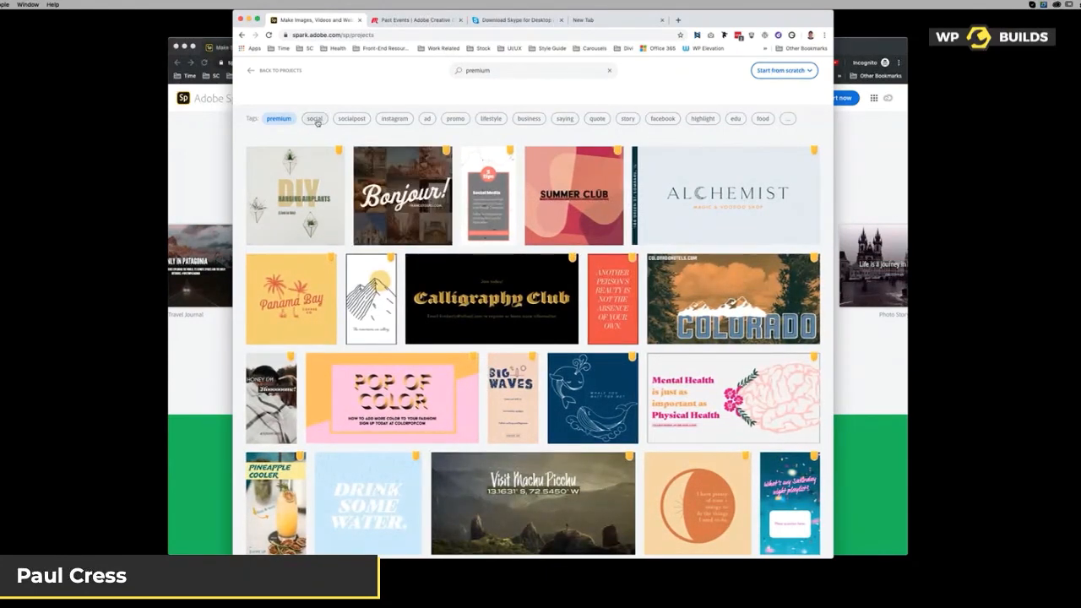
click(529, 119)
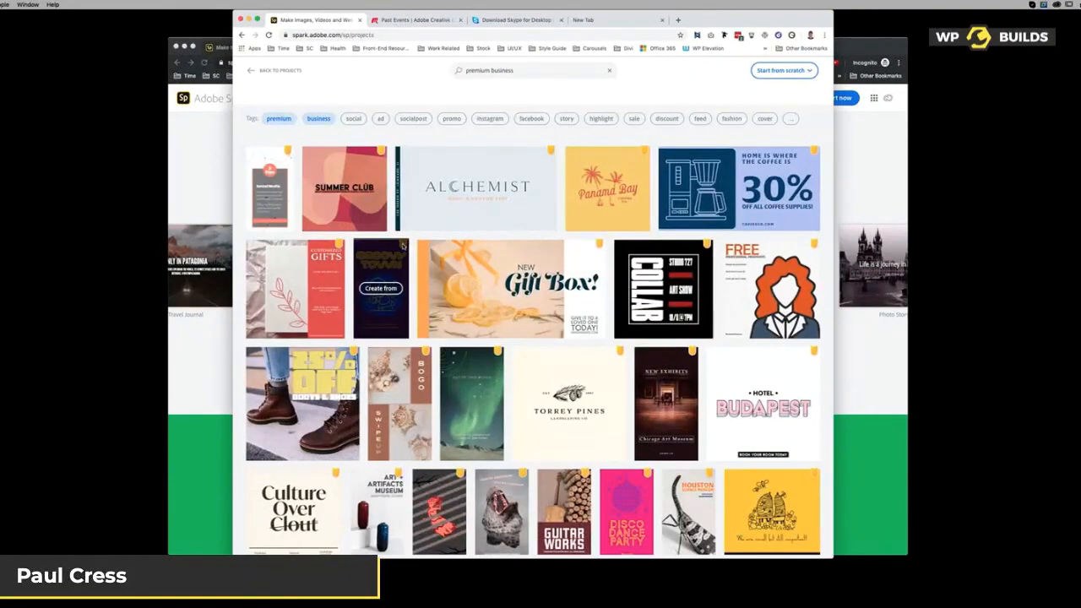
Clear the template search and filter the templates by the business tag alone, without premium
double_click(490, 71)
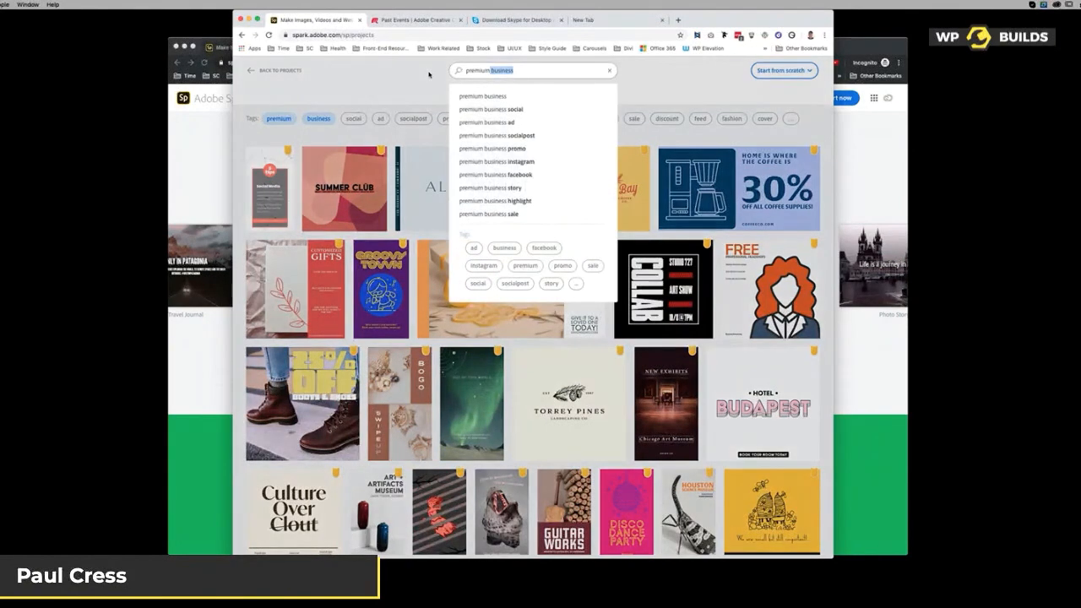
key(BackSpace)
key(BackSpace)
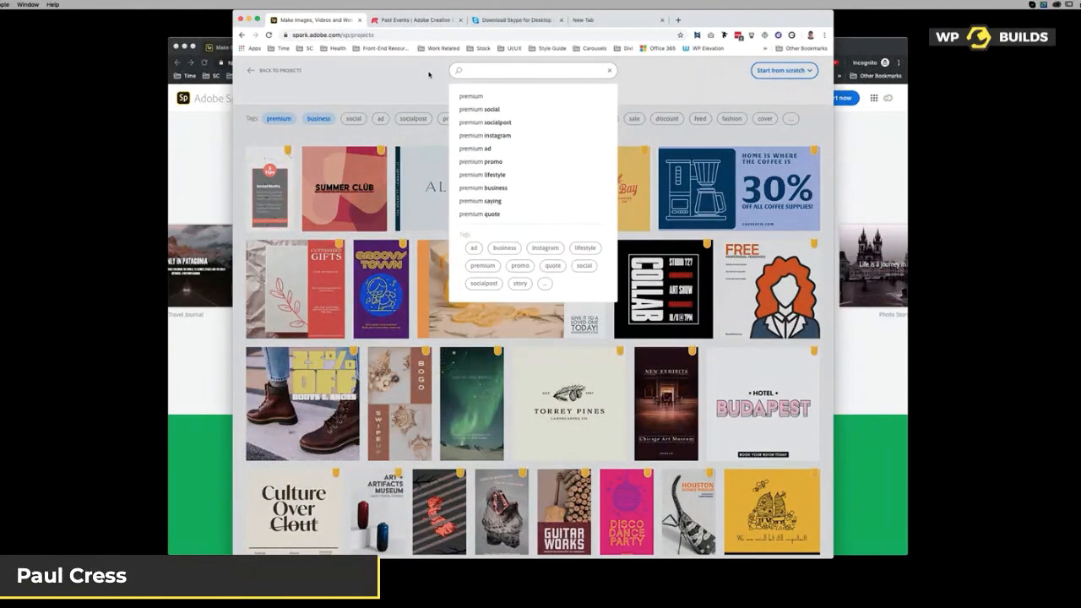
click(429, 74)
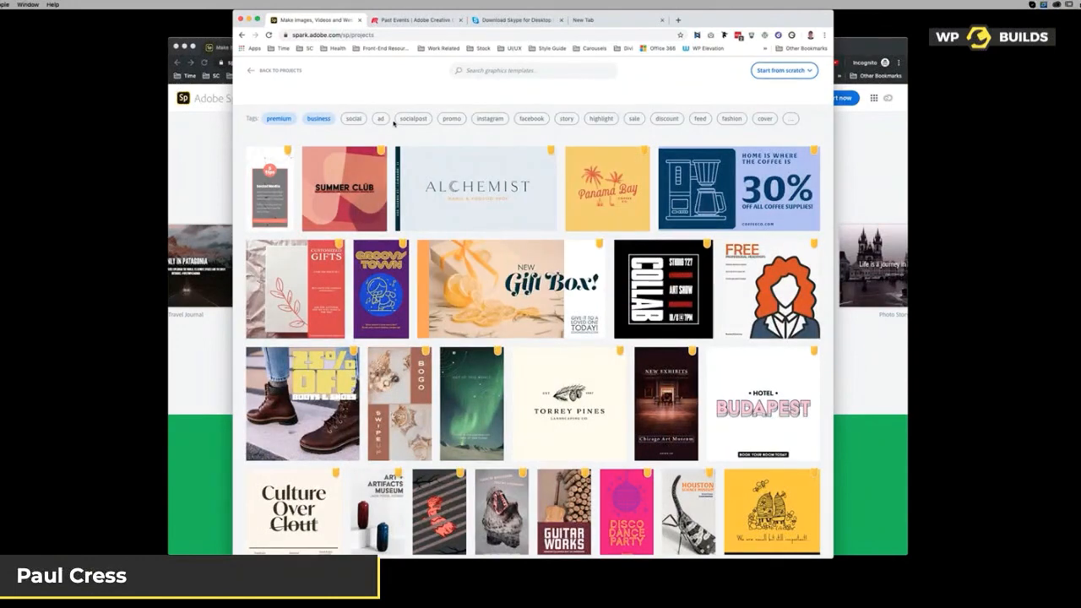
click(322, 119)
click(281, 124)
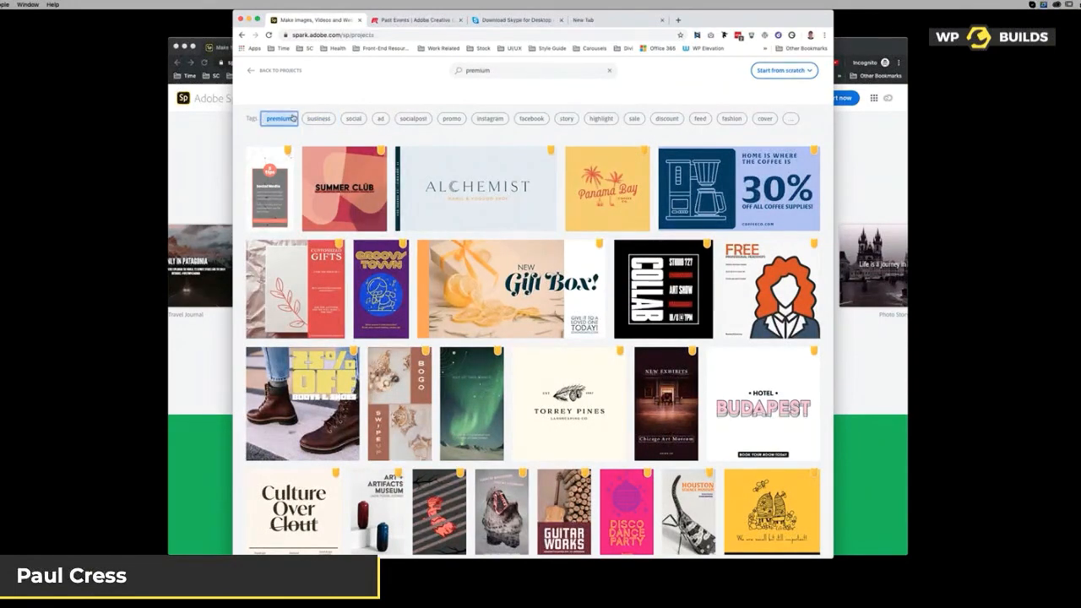
click(310, 120)
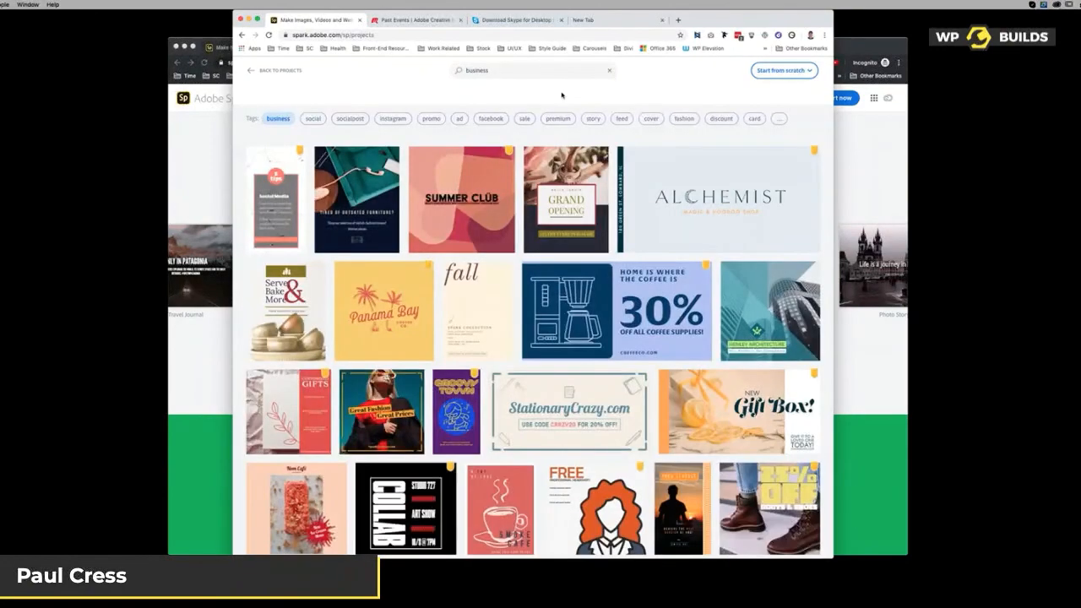
Look through the business templates for a design to start from
scroll(608, 253, down, 3)
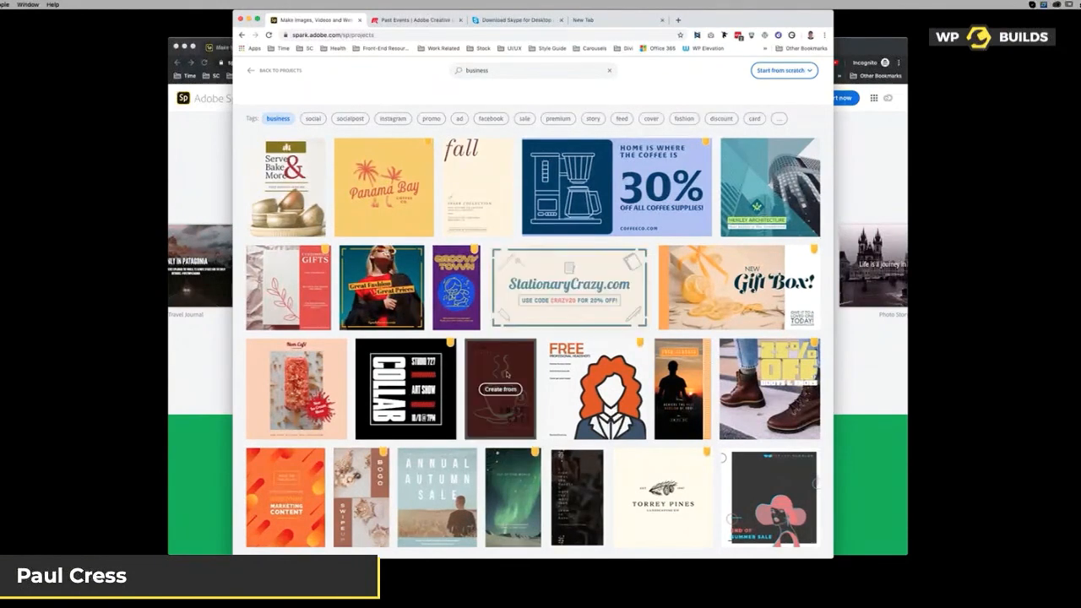
scroll(507, 414, down, 5)
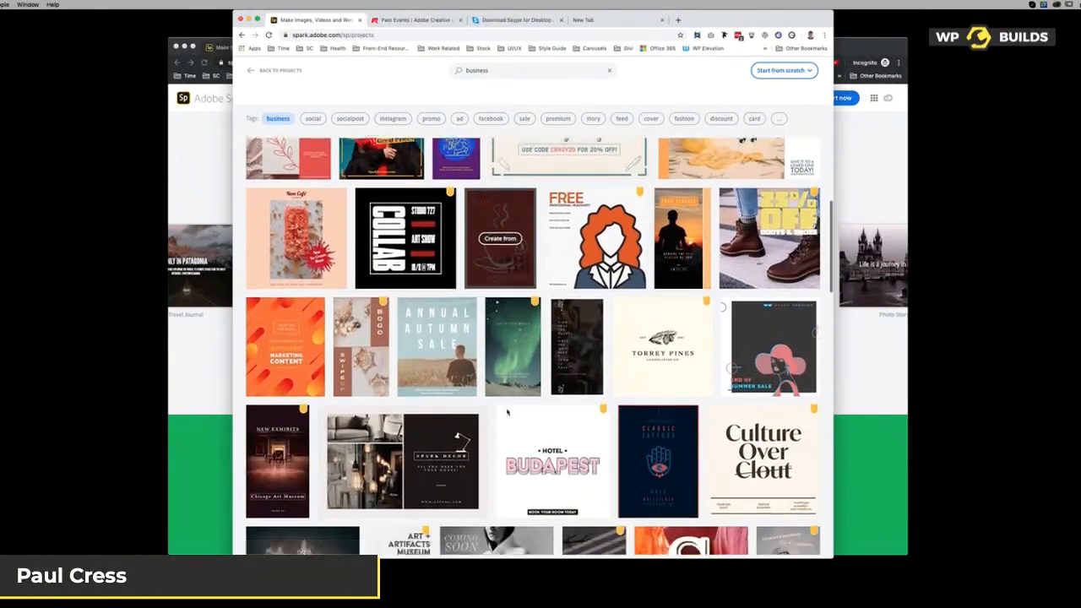
scroll(507, 411, down, 1)
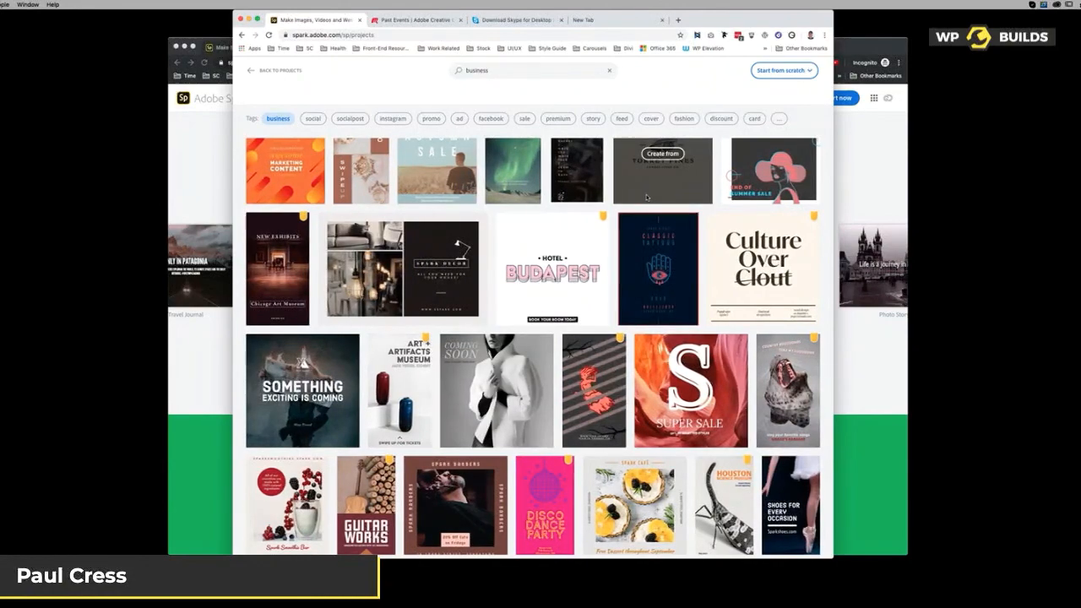
scroll(644, 203, down, 5)
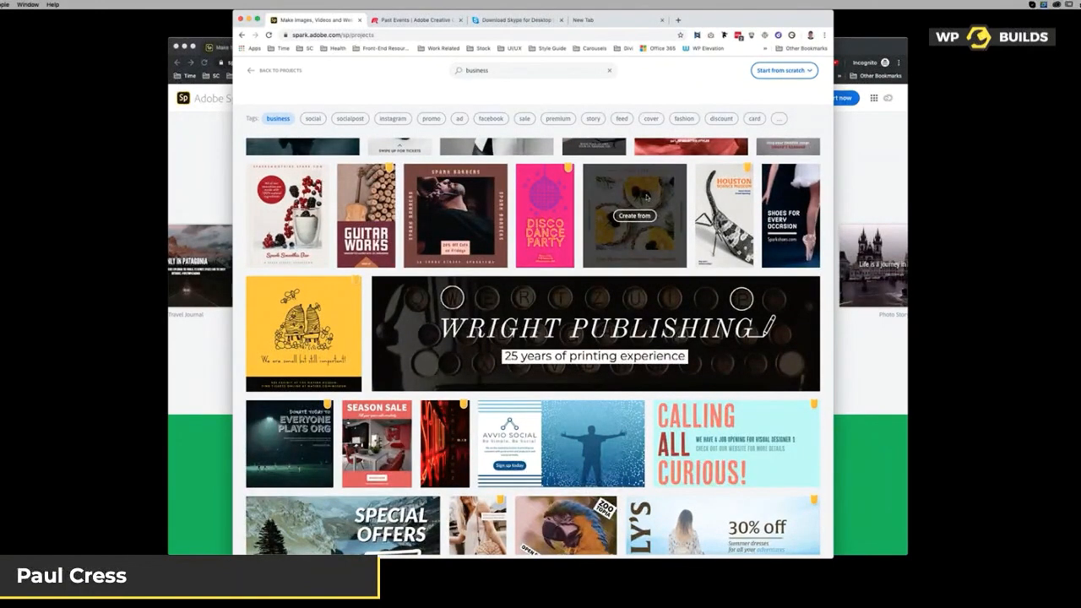
scroll(646, 196, down, 10)
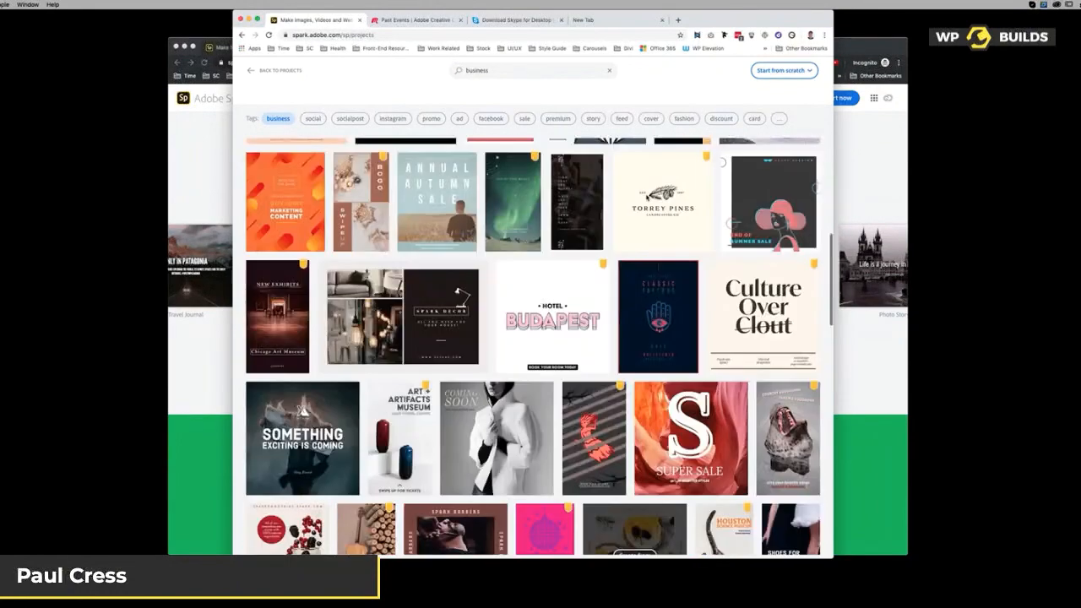
scroll(646, 196, up, 2)
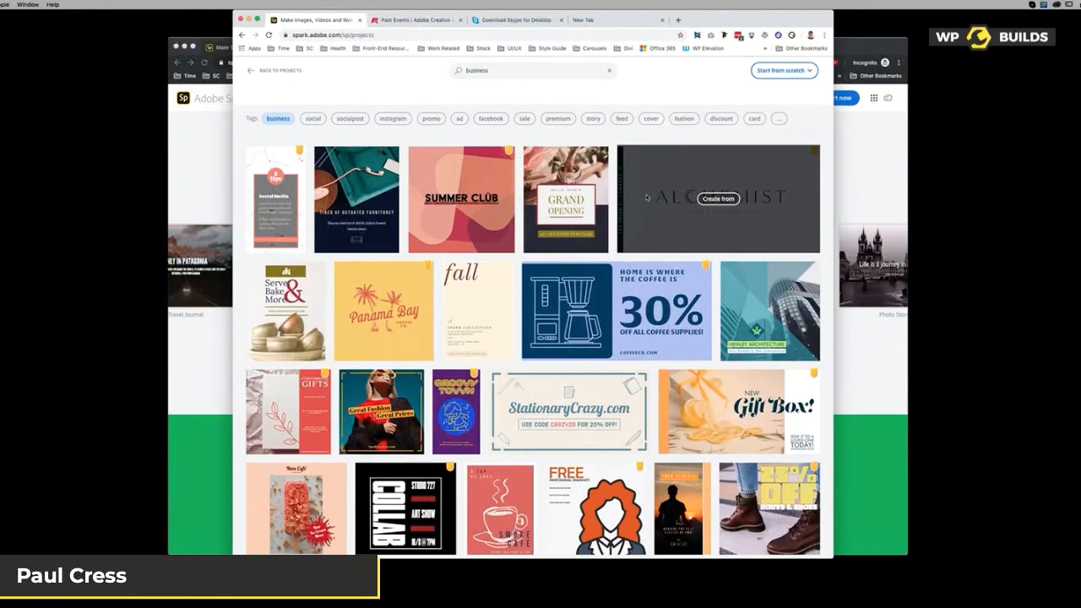
scroll(495, 313, down, 5)
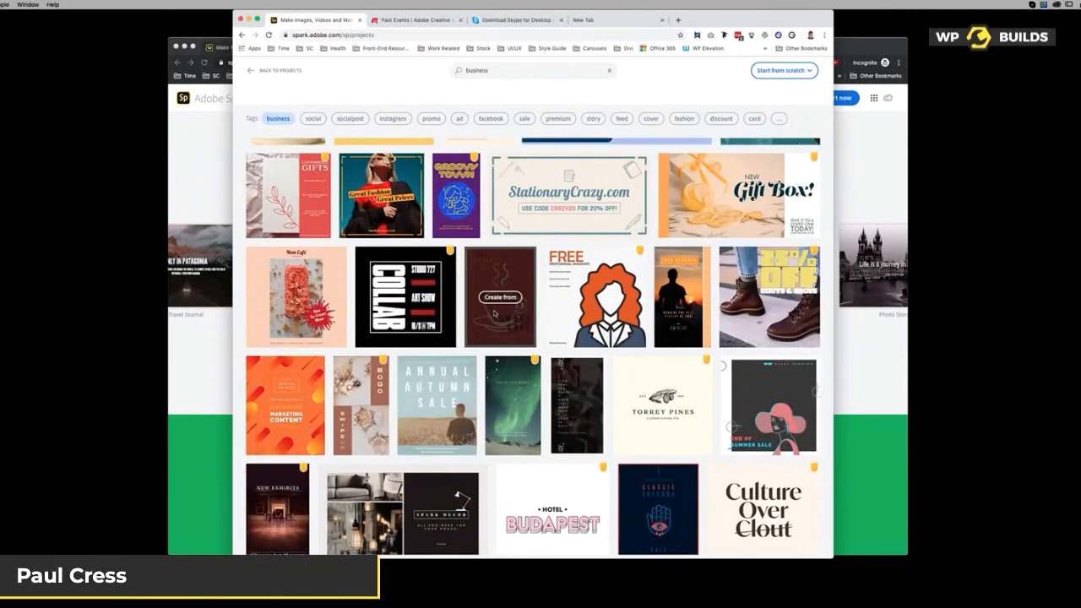
Start a graphic from scratch, look through the social profile, print and social post size presets, and leave without choosing one
click(783, 68)
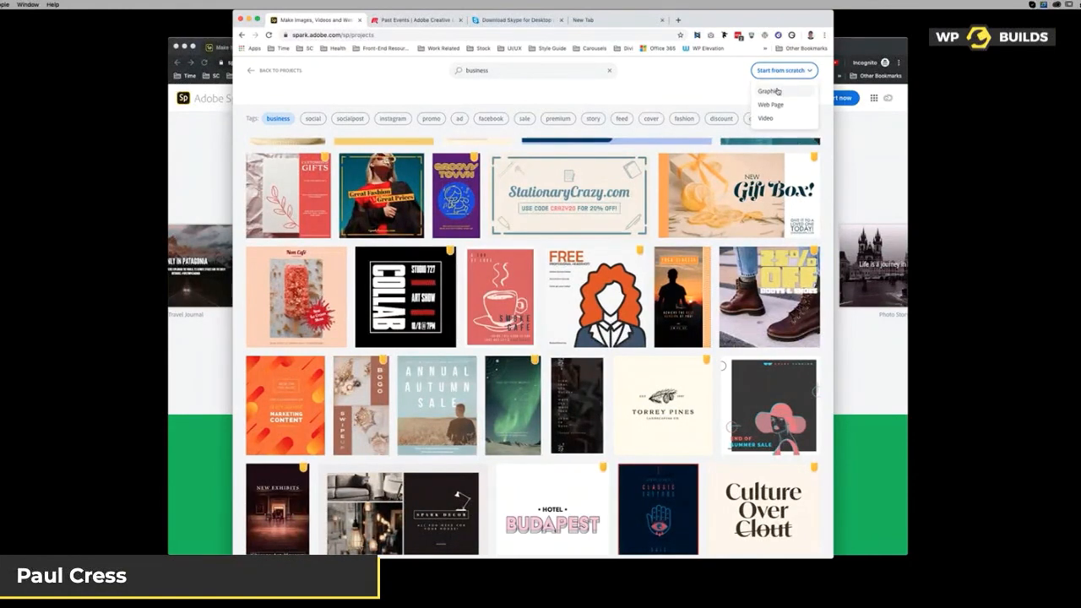
click(773, 91)
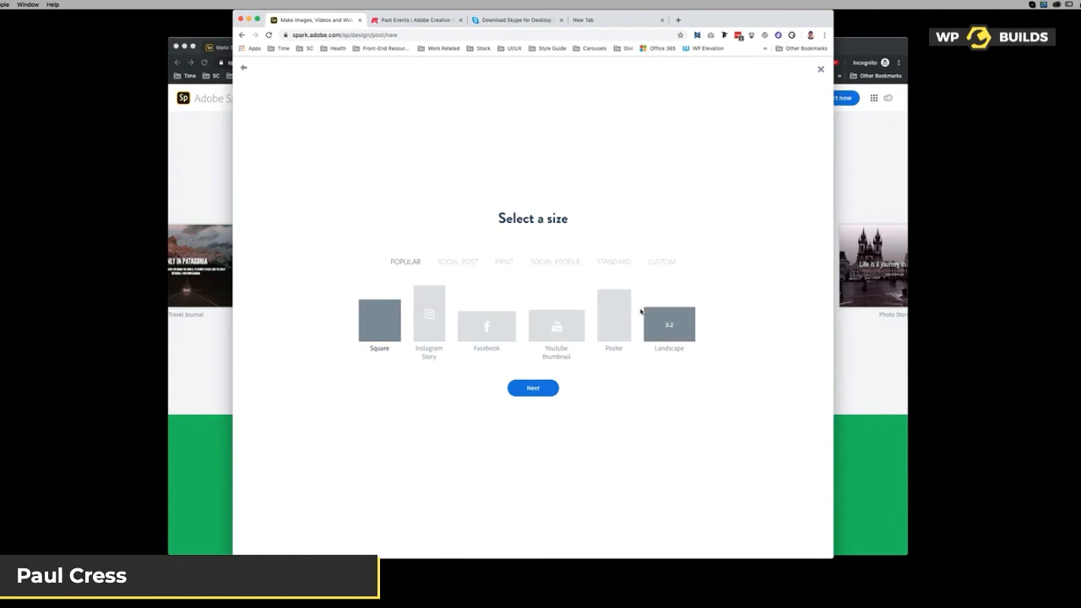
click(561, 263)
click(505, 264)
click(474, 265)
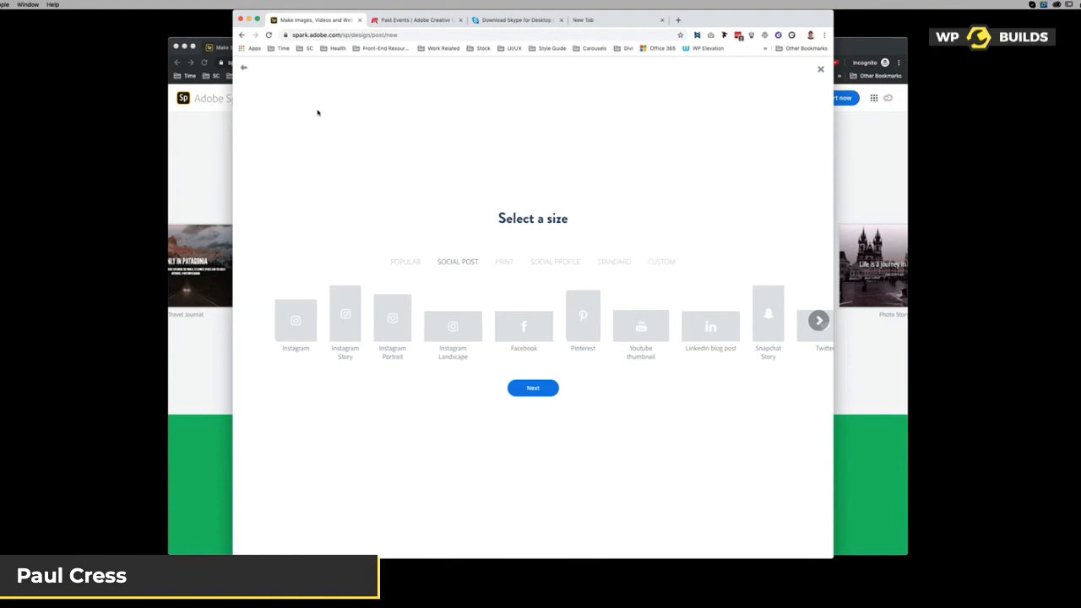
click(244, 67)
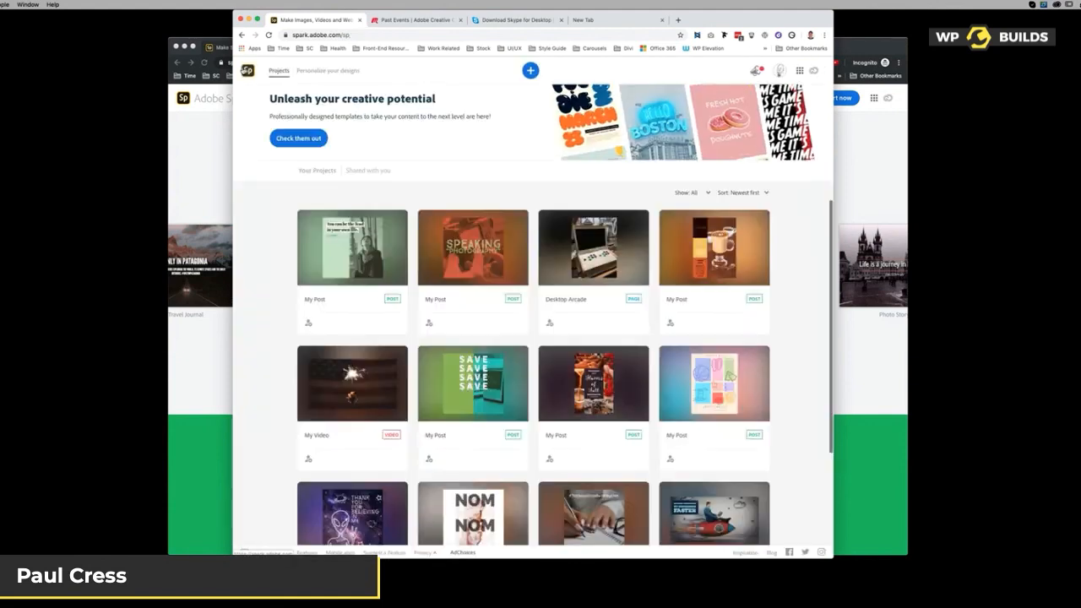
Create a post from the "Key to Survival" coffee pot template in the premium collection and enlarge the browser window
click(300, 138)
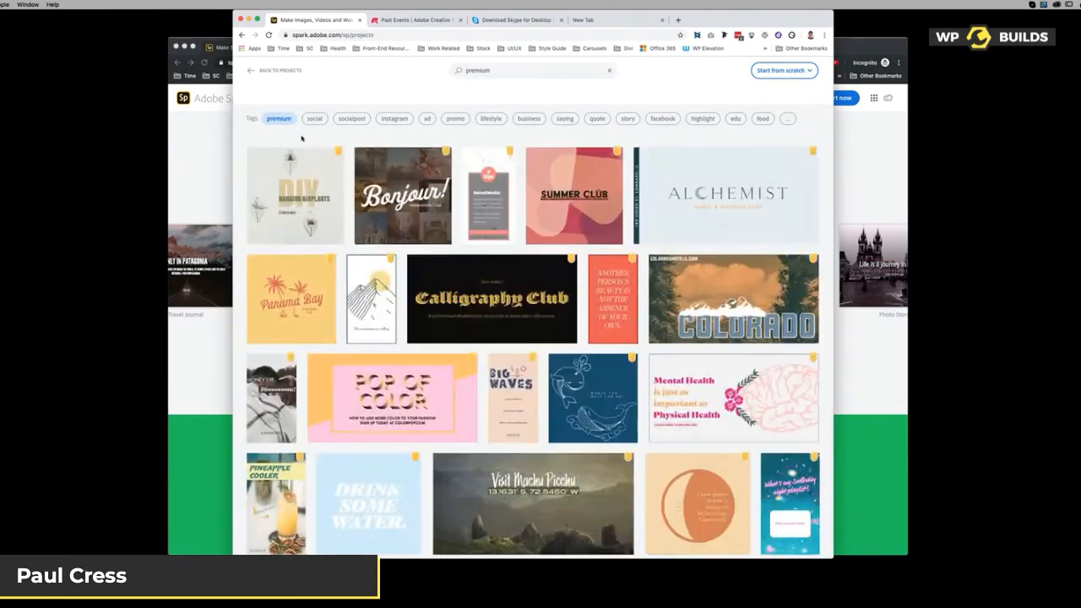
scroll(450, 255, down, 2)
scroll(451, 255, down, 3)
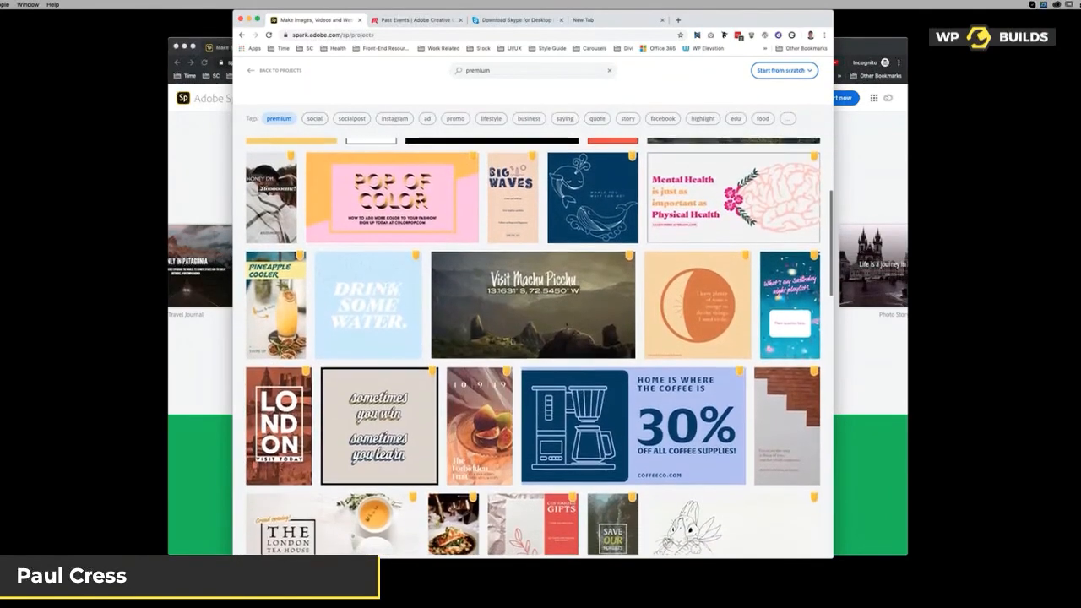
scroll(633, 337, down, 4)
scroll(591, 321, down, 5)
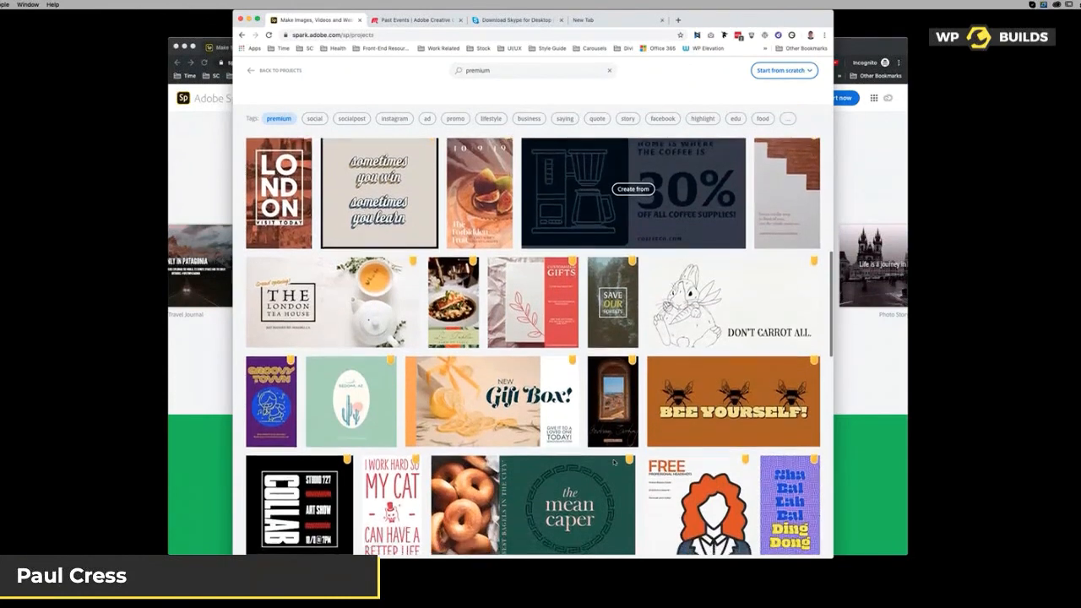
scroll(494, 394, down, 2)
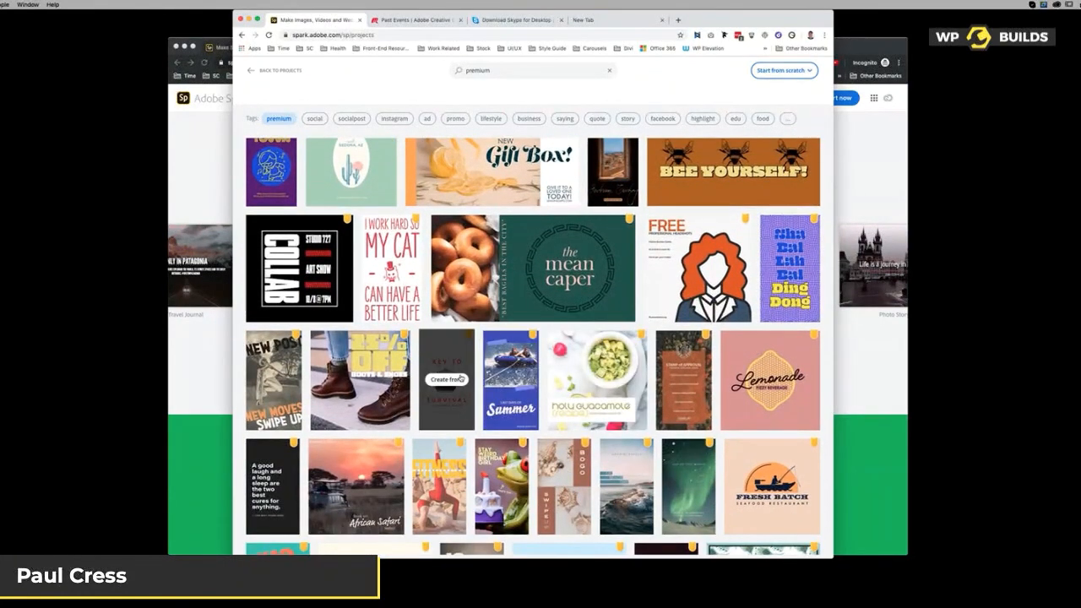
click(461, 377)
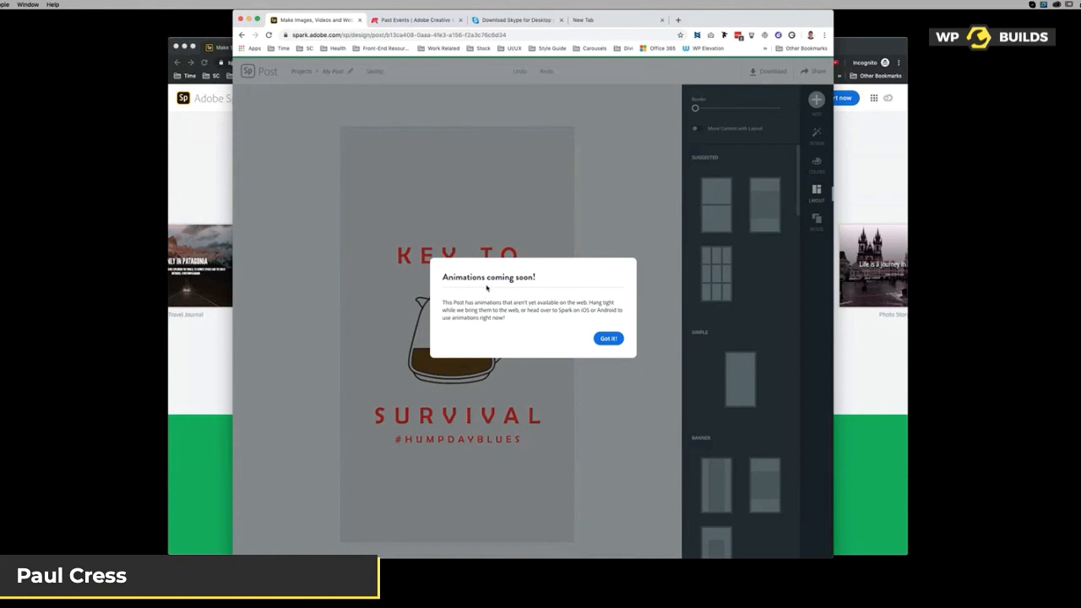
click(609, 339)
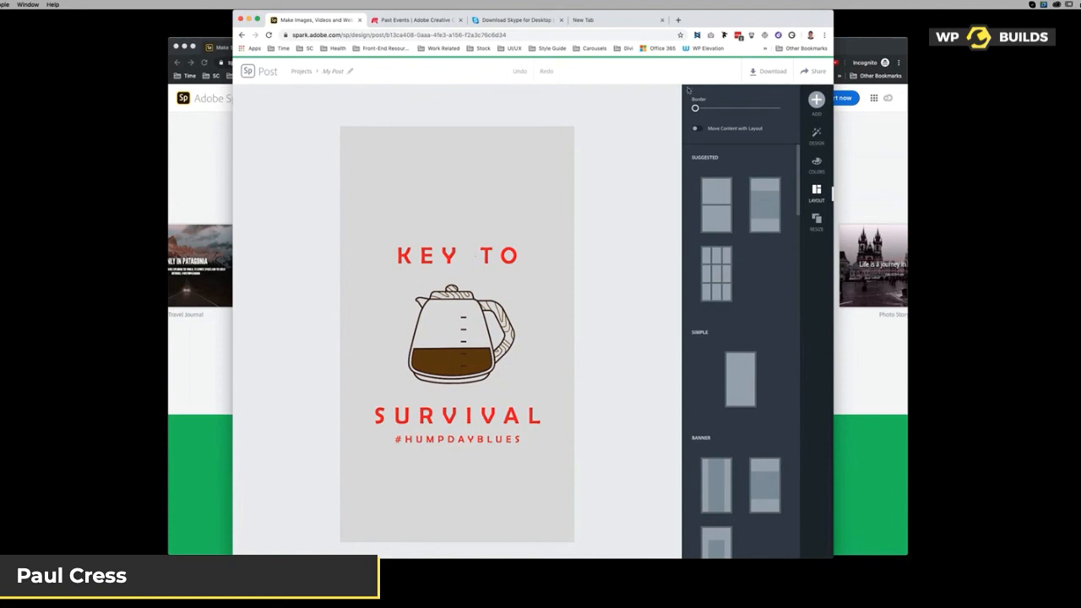
drag(830, 14, 894, 42)
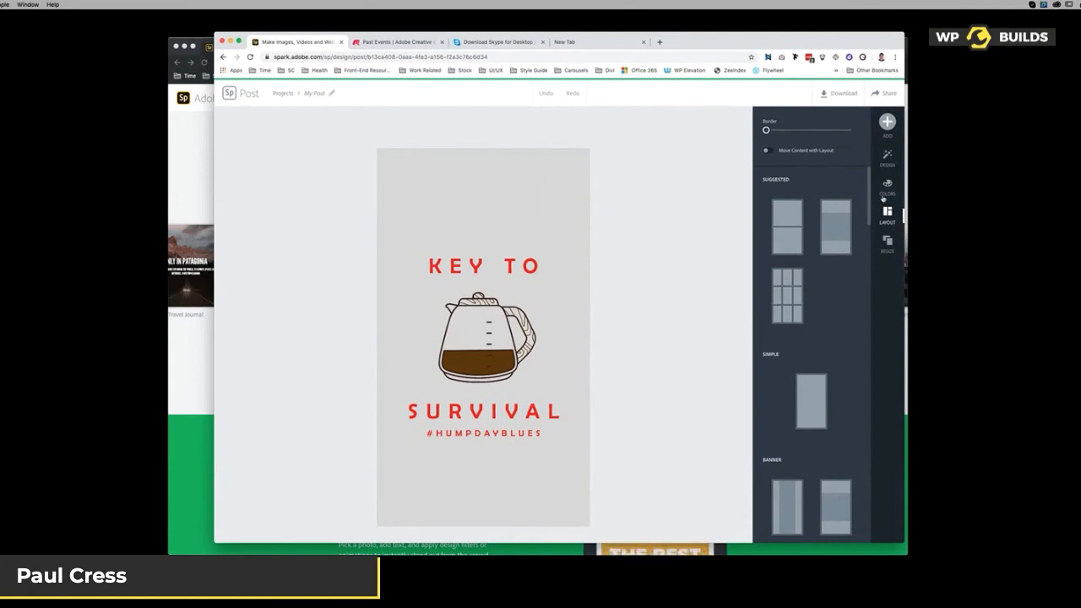
Try the fried egg and "If you fell down yesterday, stand up today" design variations on the post, and undo both
click(888, 156)
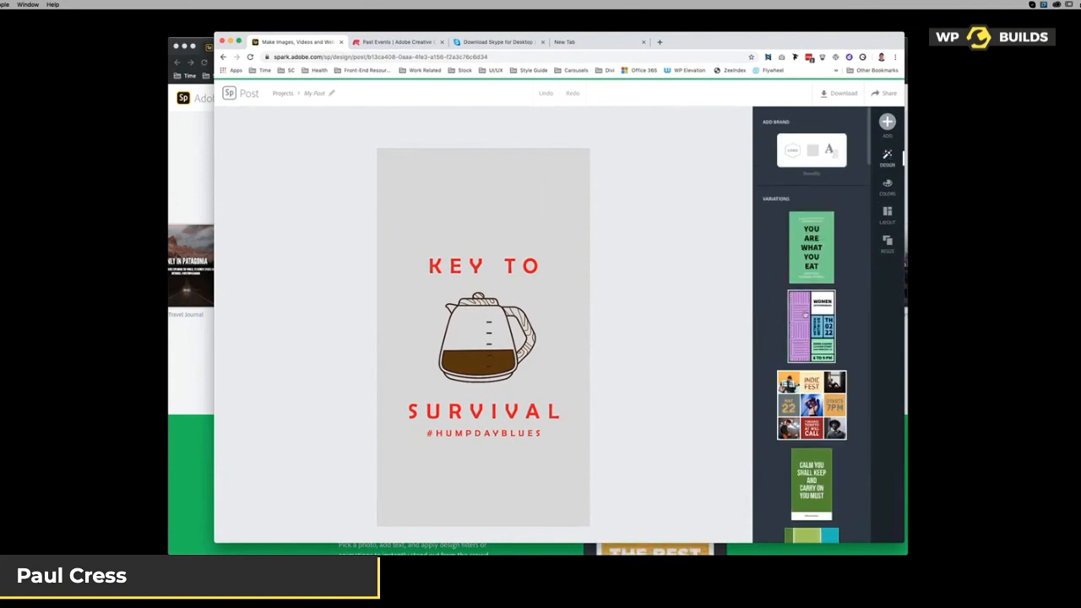
scroll(805, 314, down, 5)
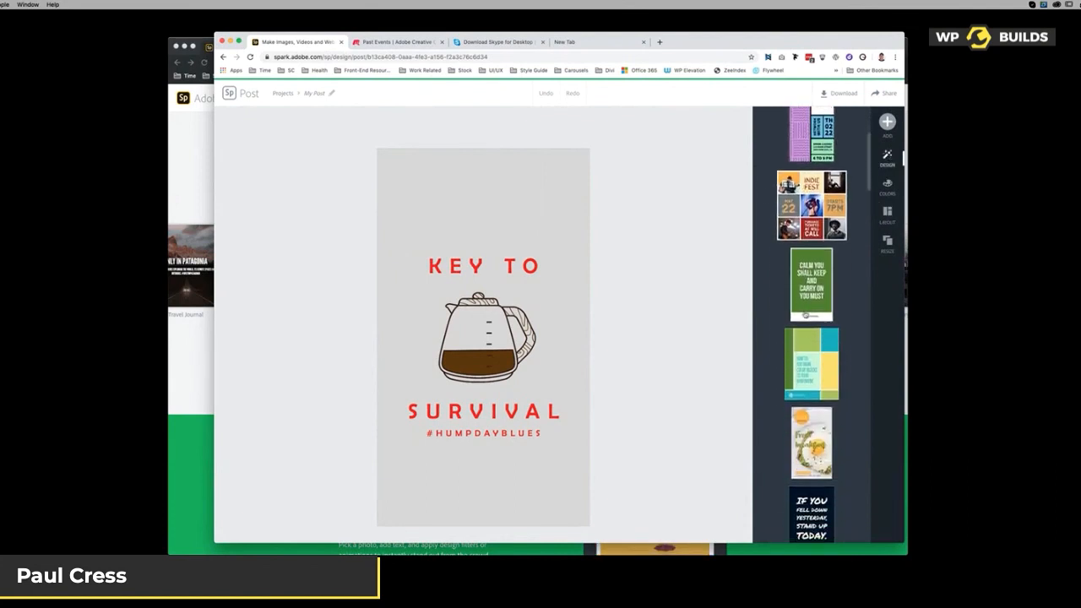
scroll(805, 314, down, 4)
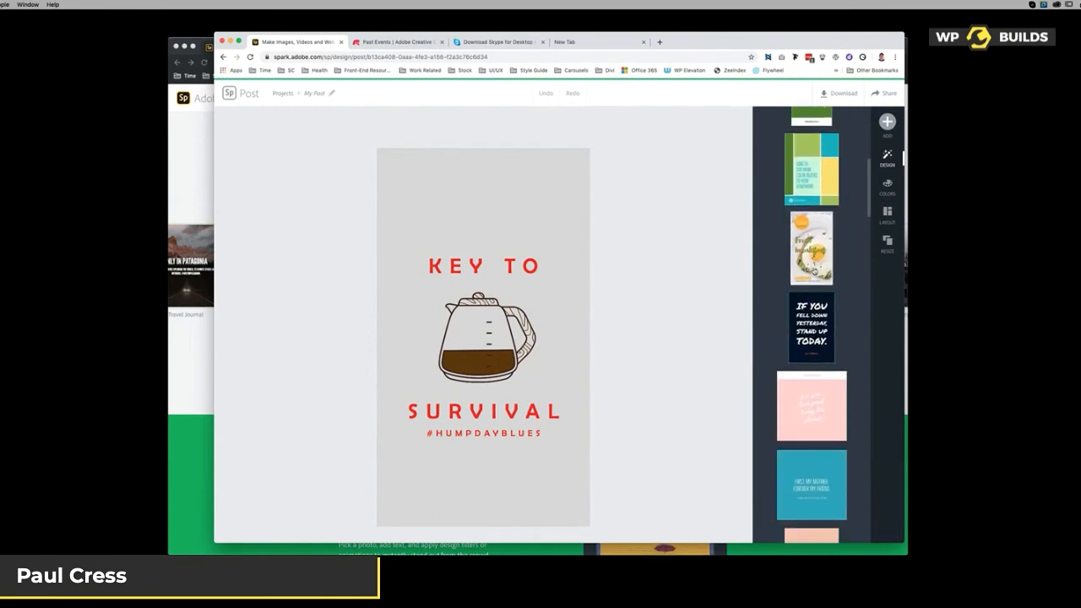
click(815, 270)
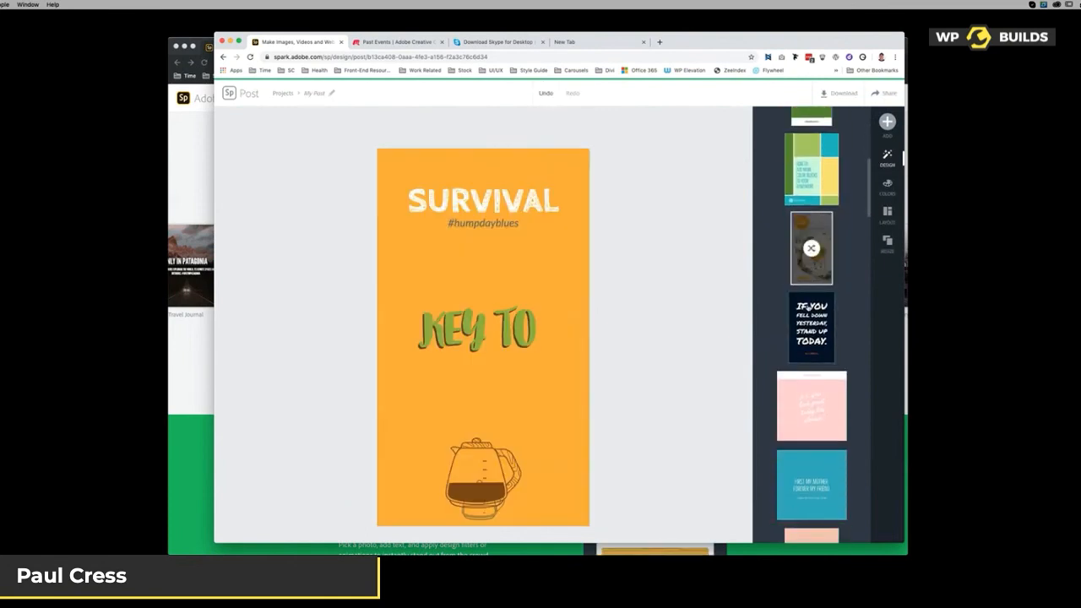
click(811, 327)
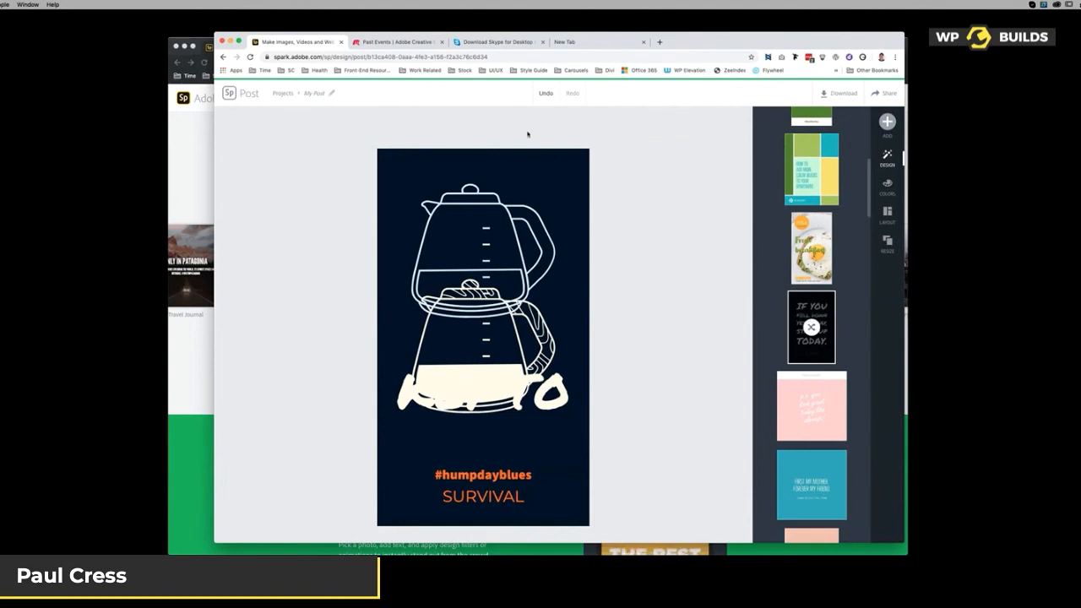
click(544, 92)
click(544, 92)
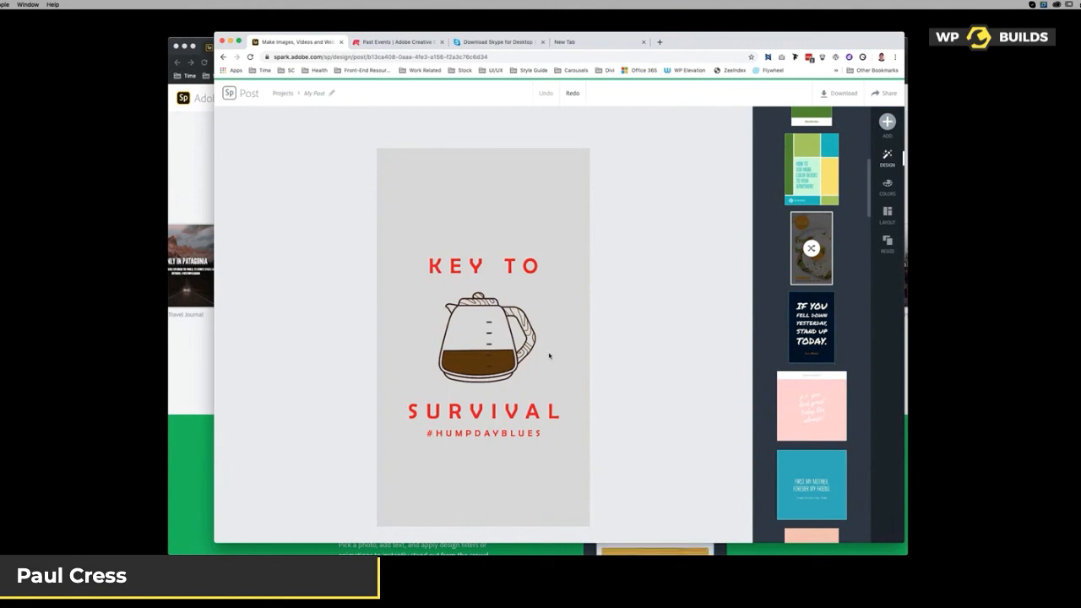
Pick a simple open-topped coffee pot as the replacement icon and move it beside the original pot
click(508, 364)
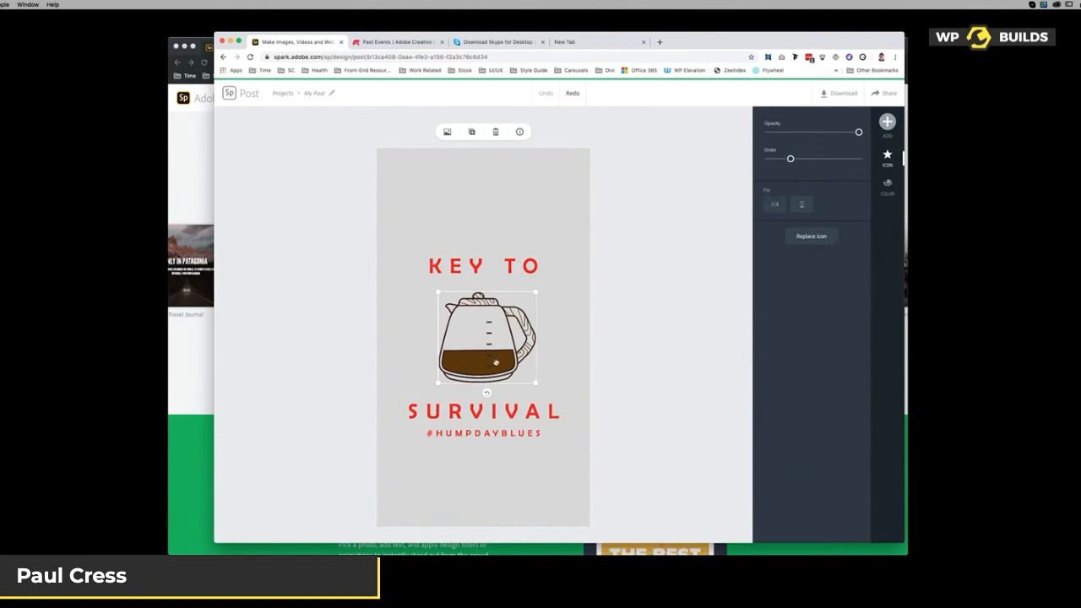
click(512, 272)
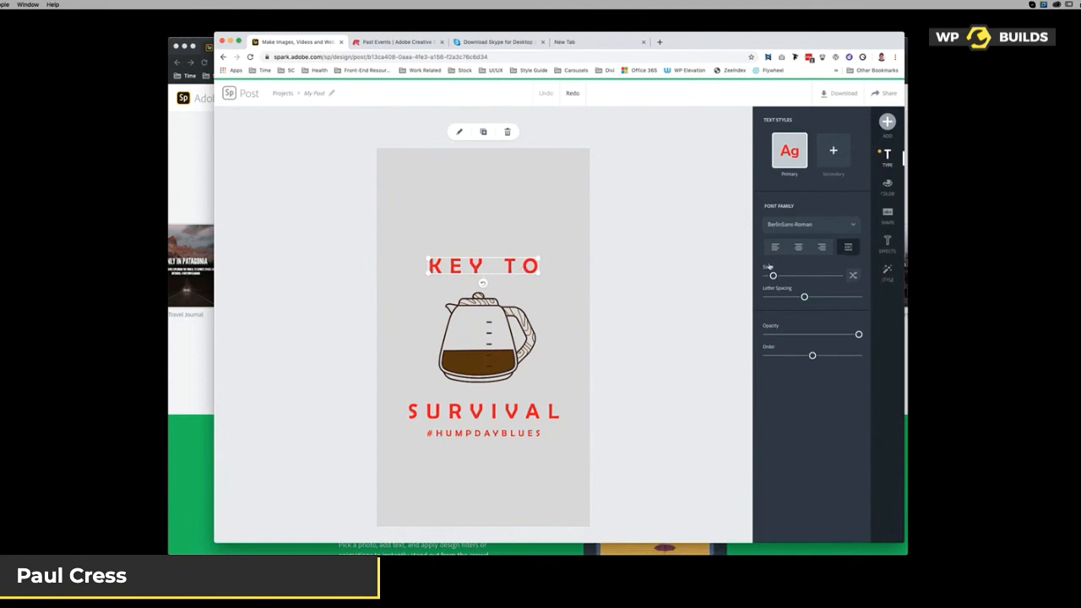
click(504, 361)
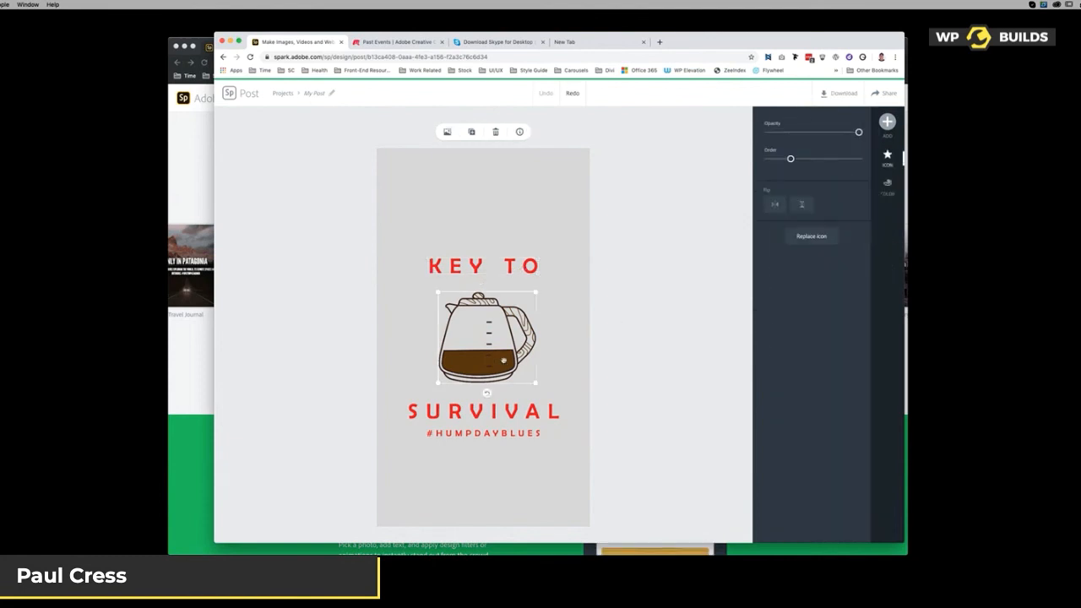
click(811, 237)
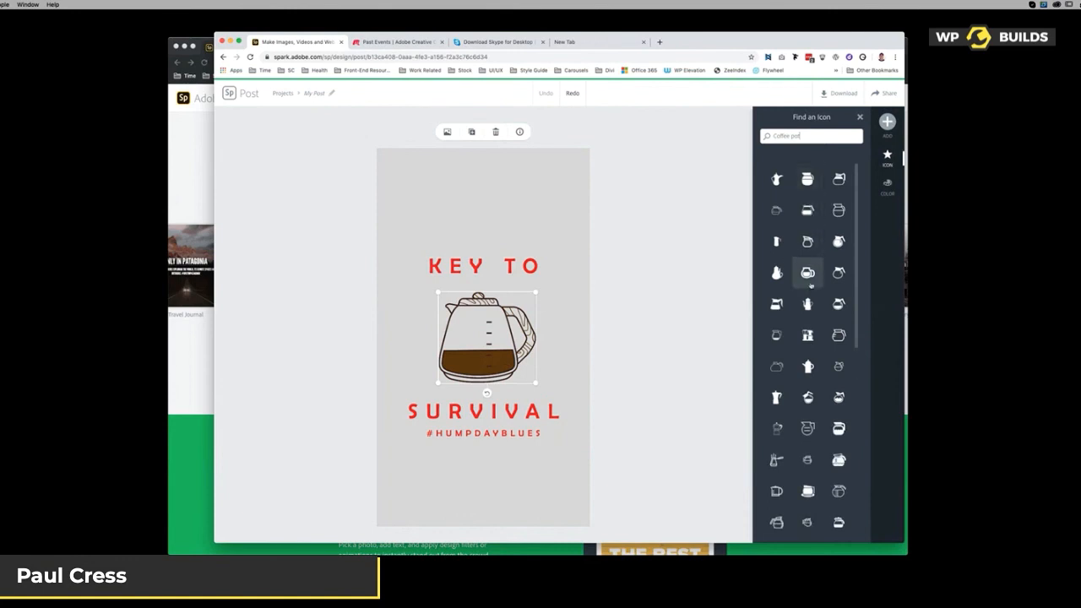
click(809, 212)
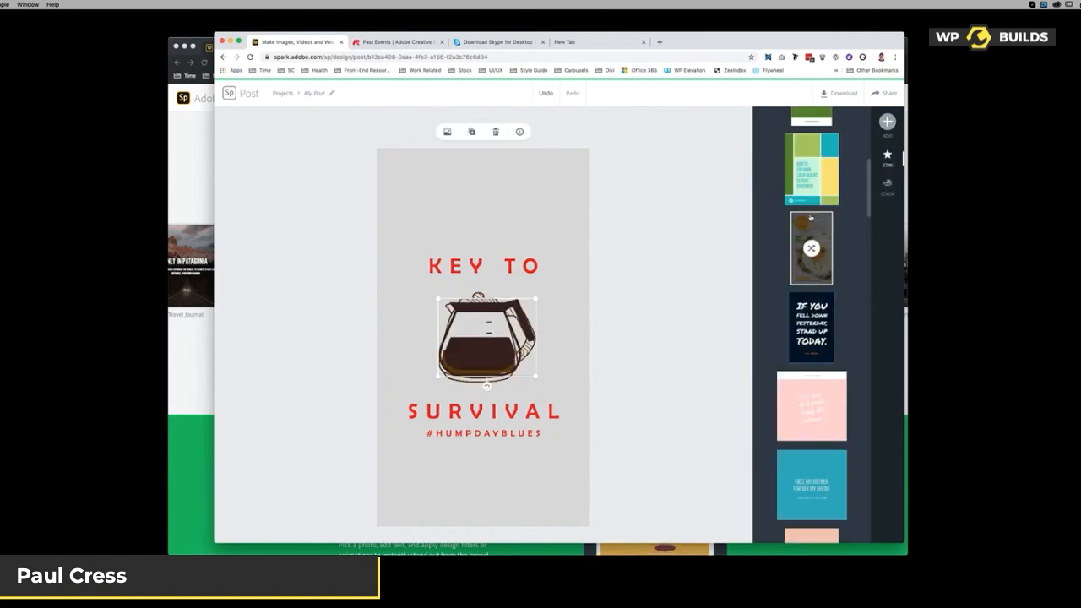
click(651, 352)
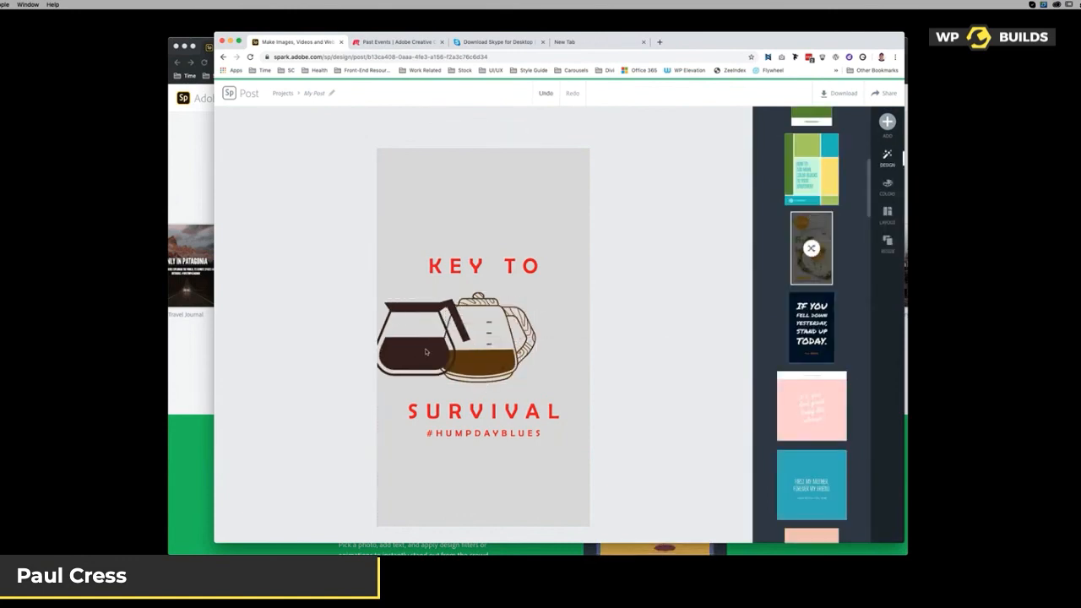
Delete the original coffee pot and centre the new one between the KEY TO and SURVIVAL text lines
click(491, 355)
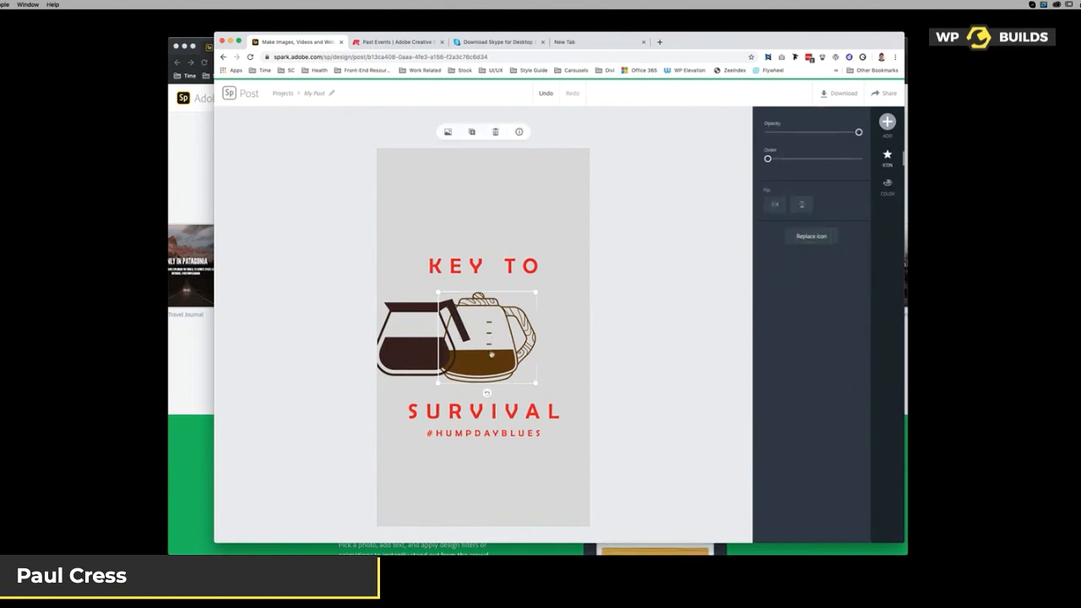
key(Delete)
drag(431, 355, 493, 354)
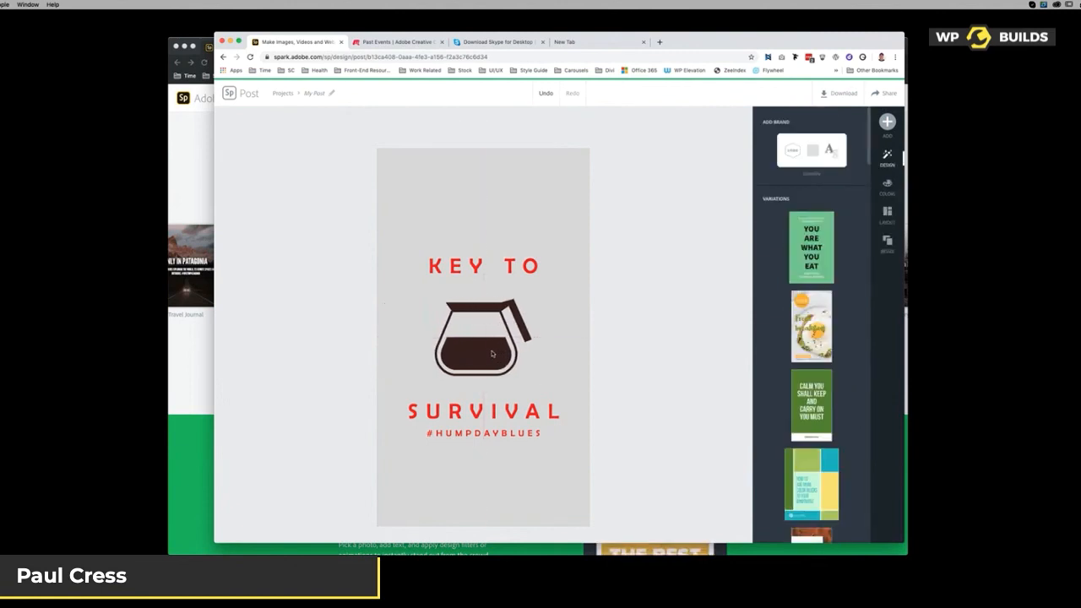
click(532, 200)
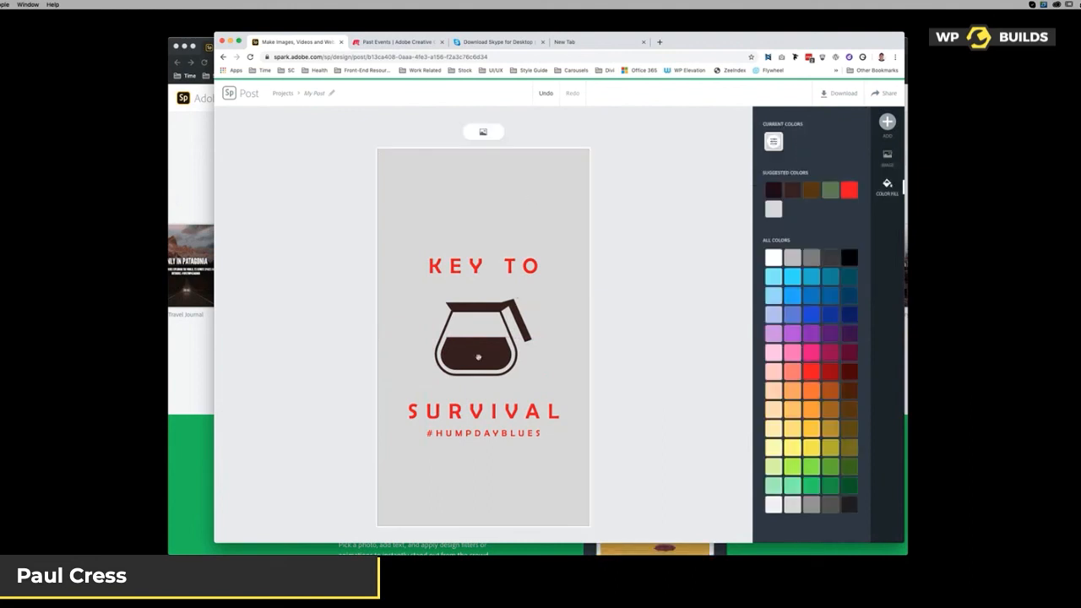
mouse_move(475, 359)
mouse_down()
mouse_move(437, 362)
mouse_move(501, 362)
mouse_move(486, 362)
mouse_move(484, 327)
mouse_move(464, 312)
mouse_move(489, 337)
mouse_move(483, 353)
mouse_up()
Select the SURVIVAL text, the hashtag line and the coffee pot together to examine the alignment options
click(506, 410)
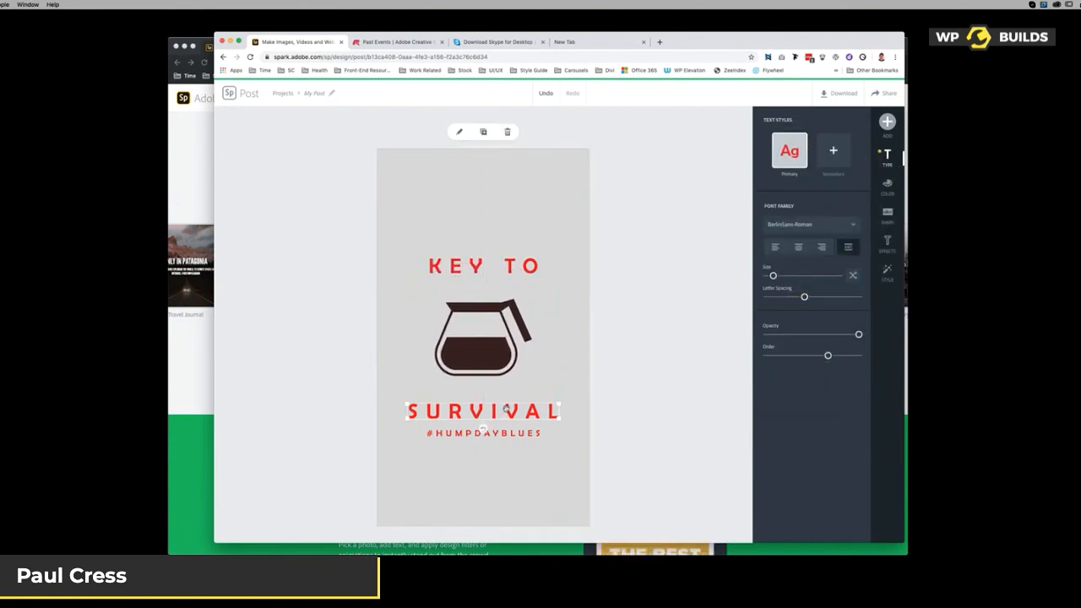
shift+click(508, 435)
shift+click(497, 355)
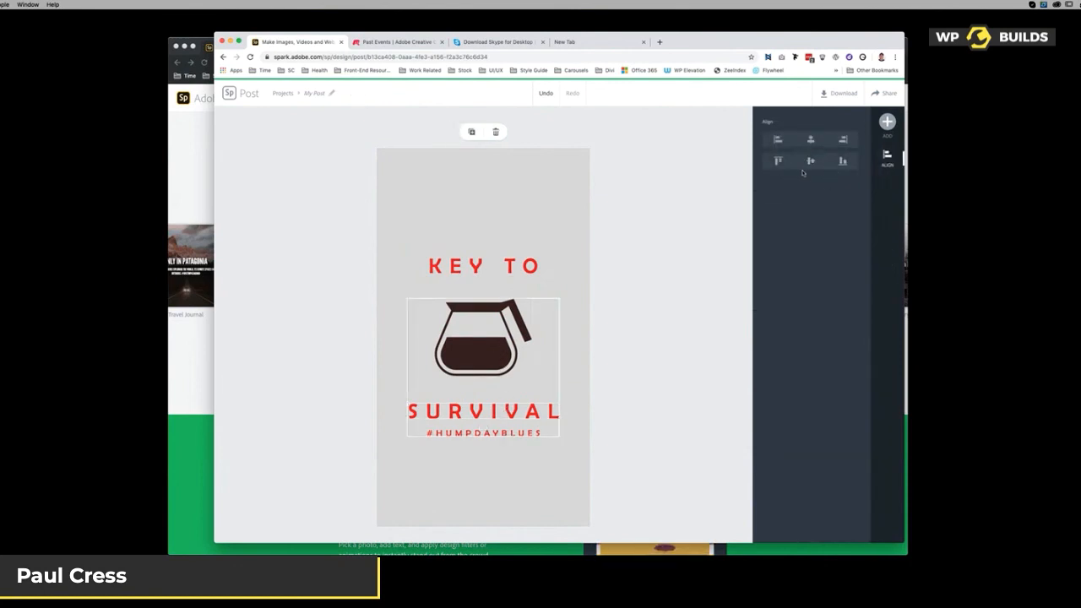
click(613, 148)
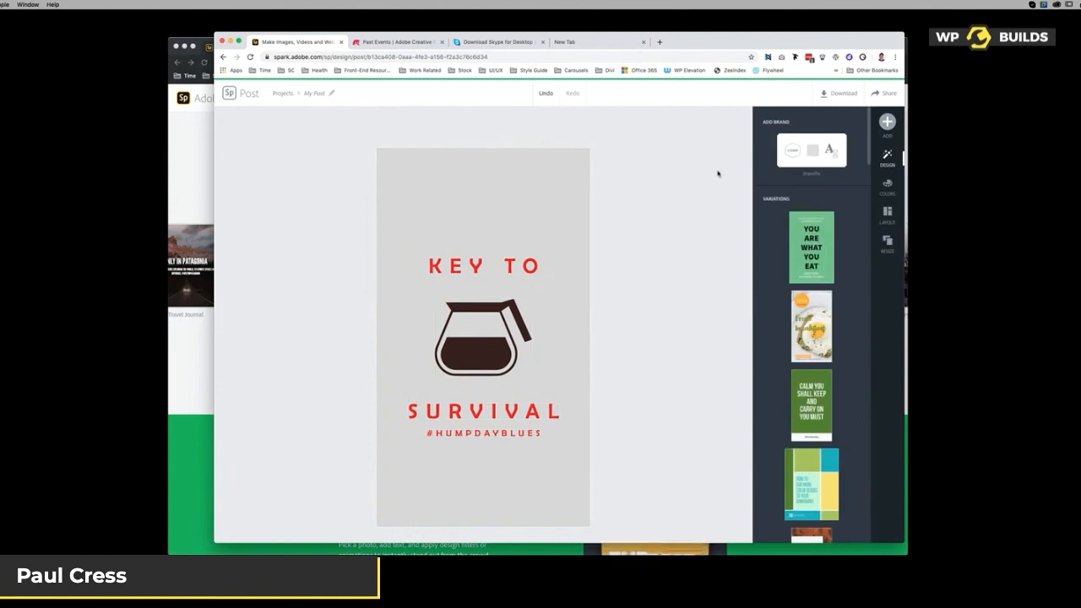
Recolour the whole post with the first Decorative palette and replace it with the second, orange, coral and green one
click(887, 186)
click(824, 209)
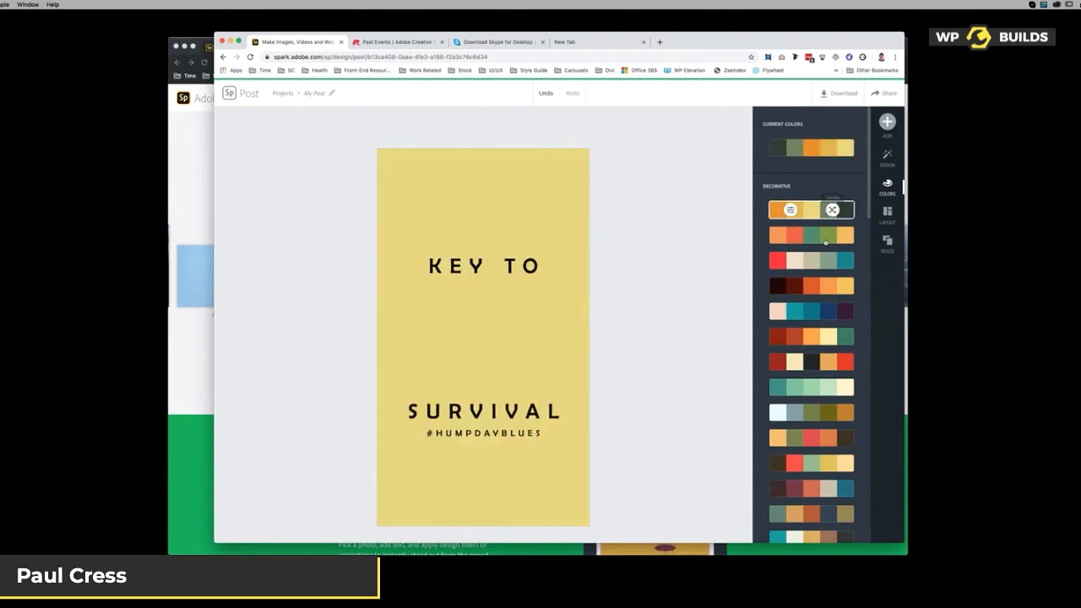
click(826, 239)
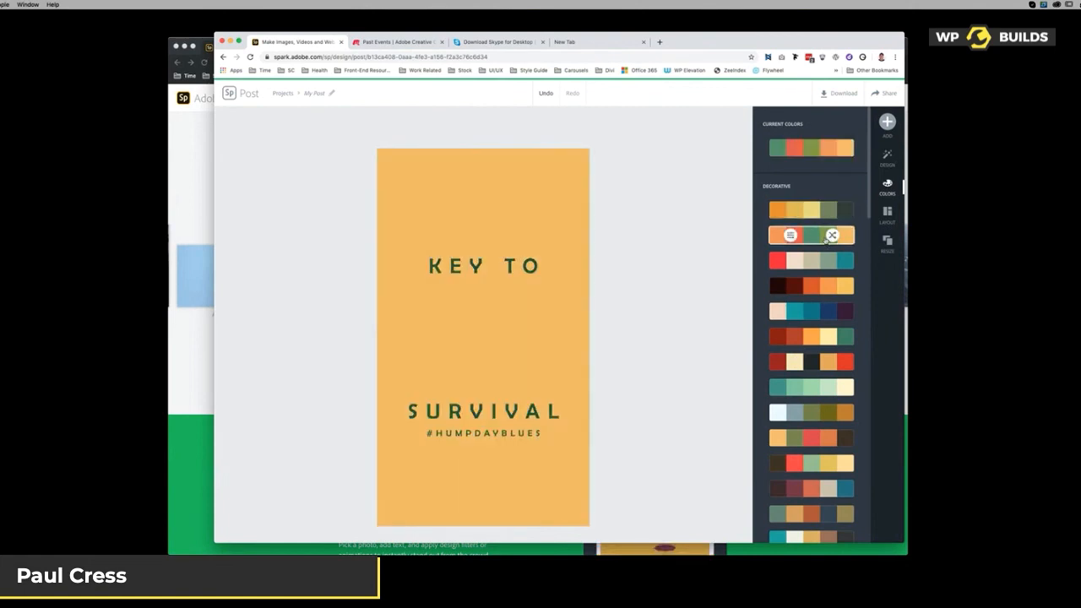
Try moving the coffee pot icon off the side of the design, and undo the moves
click(484, 357)
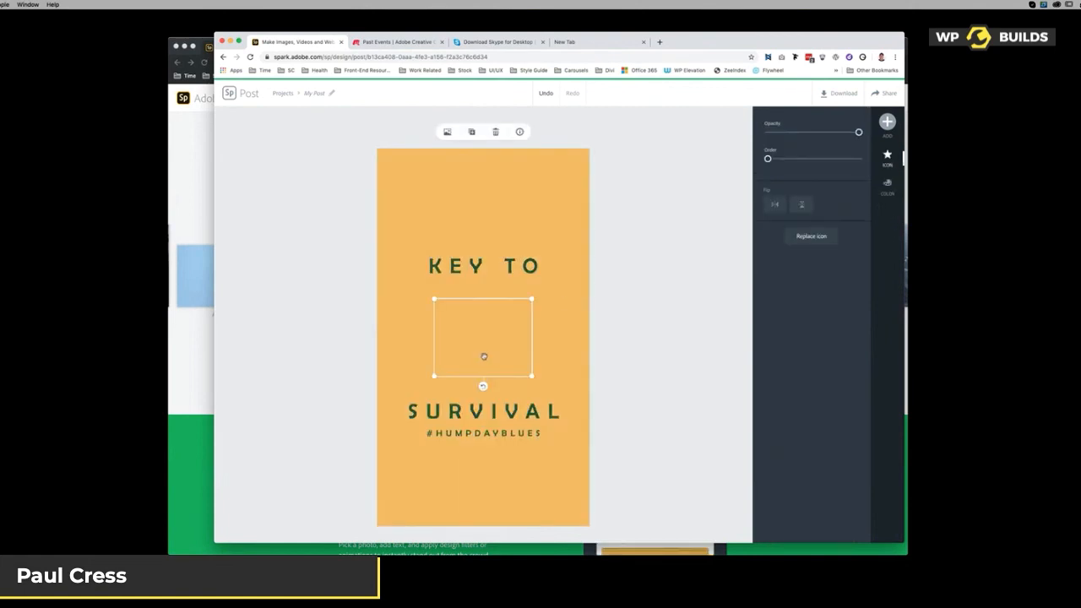
drag(484, 356, 628, 344)
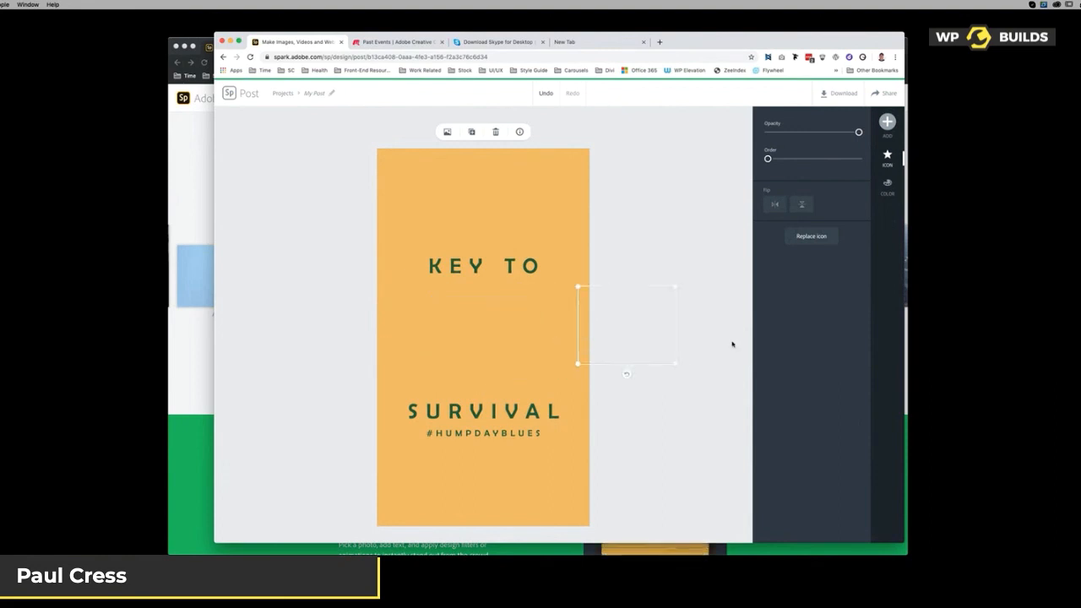
click(545, 93)
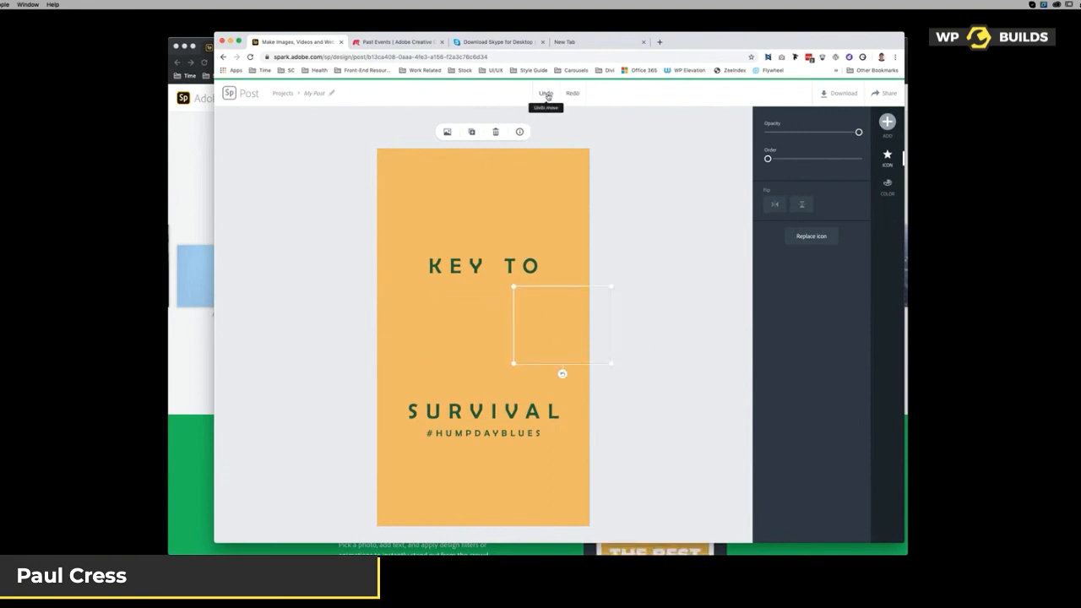
click(546, 94)
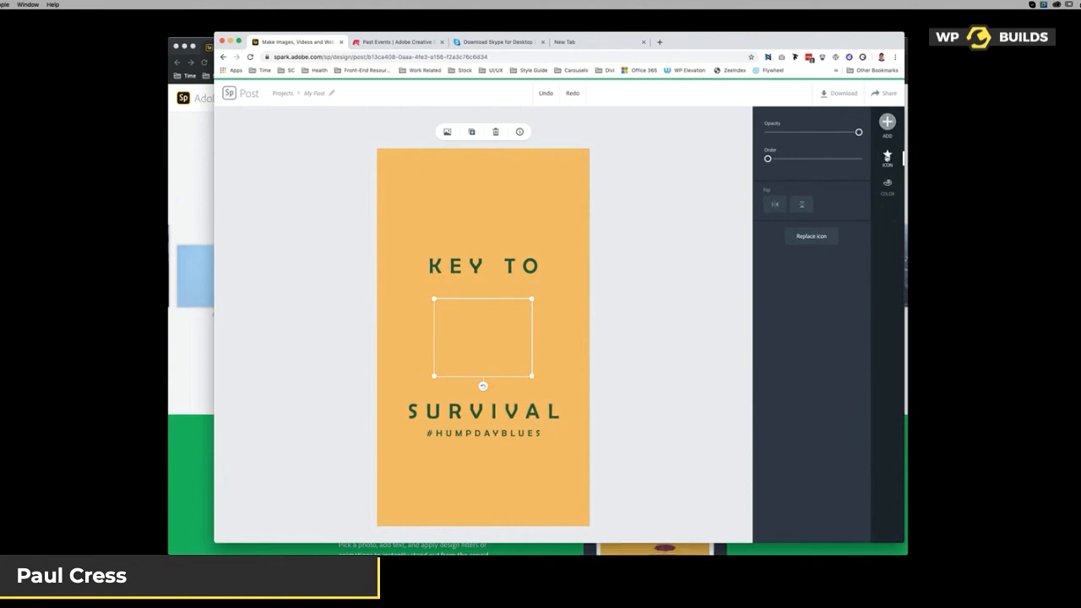
Undo the palette recolouring so the post has its grey background, red text and dark coffee pot again
click(885, 191)
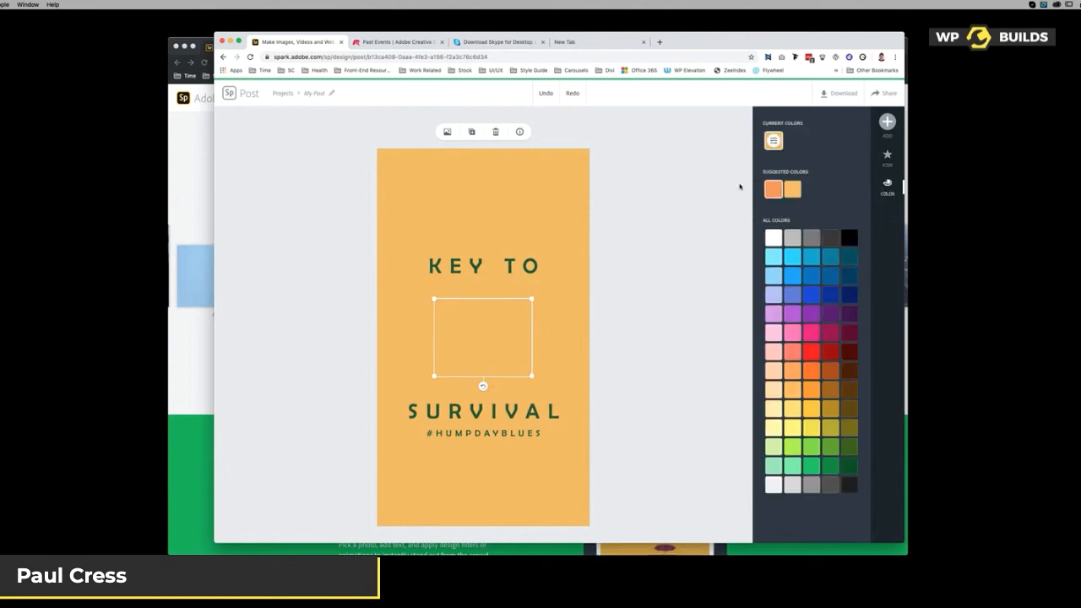
click(546, 100)
click(545, 100)
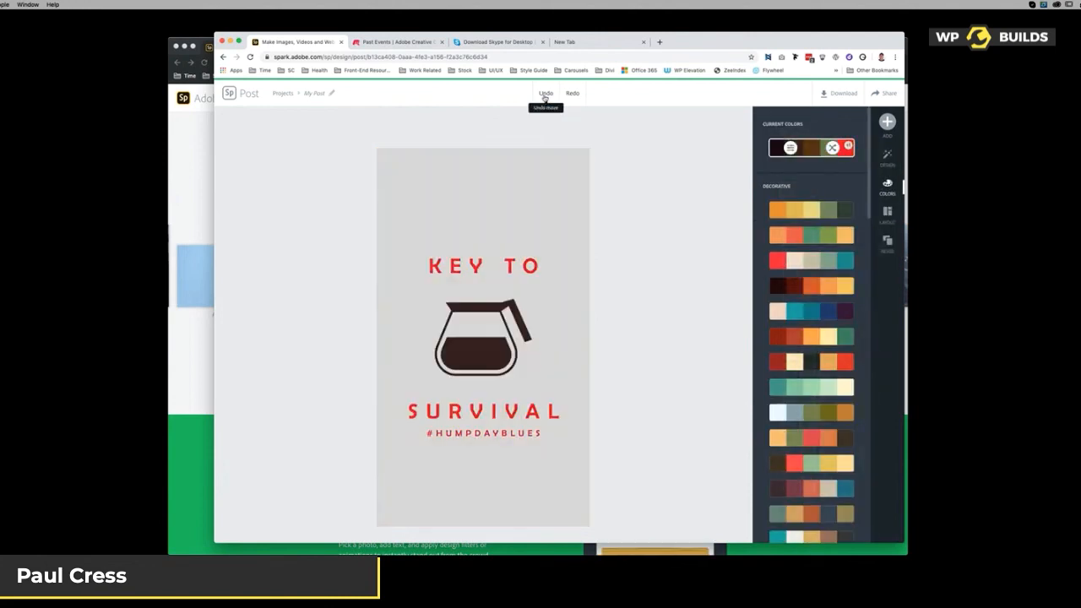
click(569, 182)
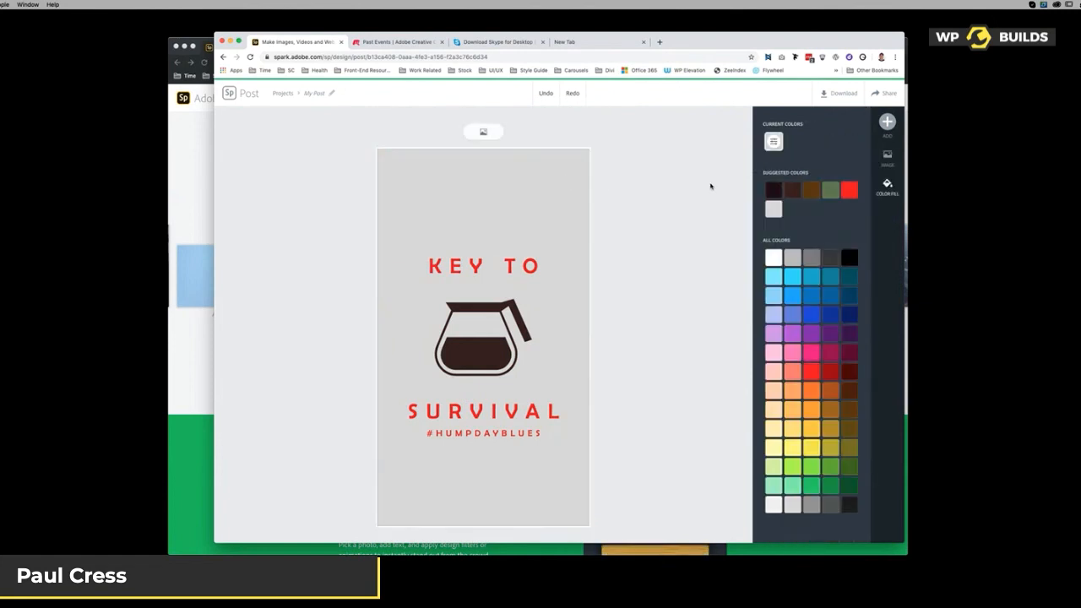
click(713, 206)
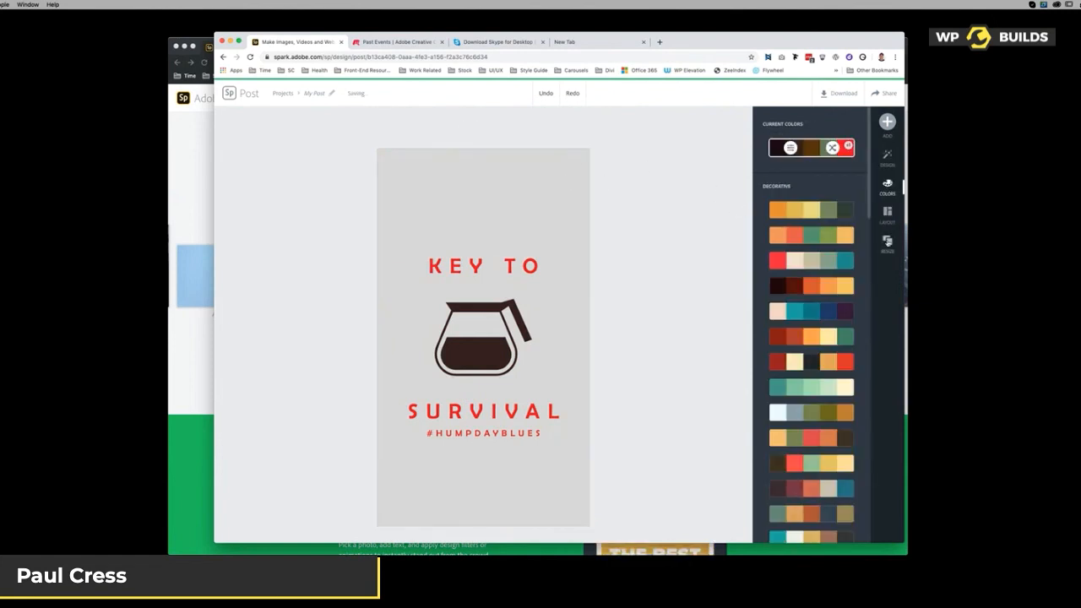
Review the available layouts and resize the post to the Instagram social post format
click(887, 214)
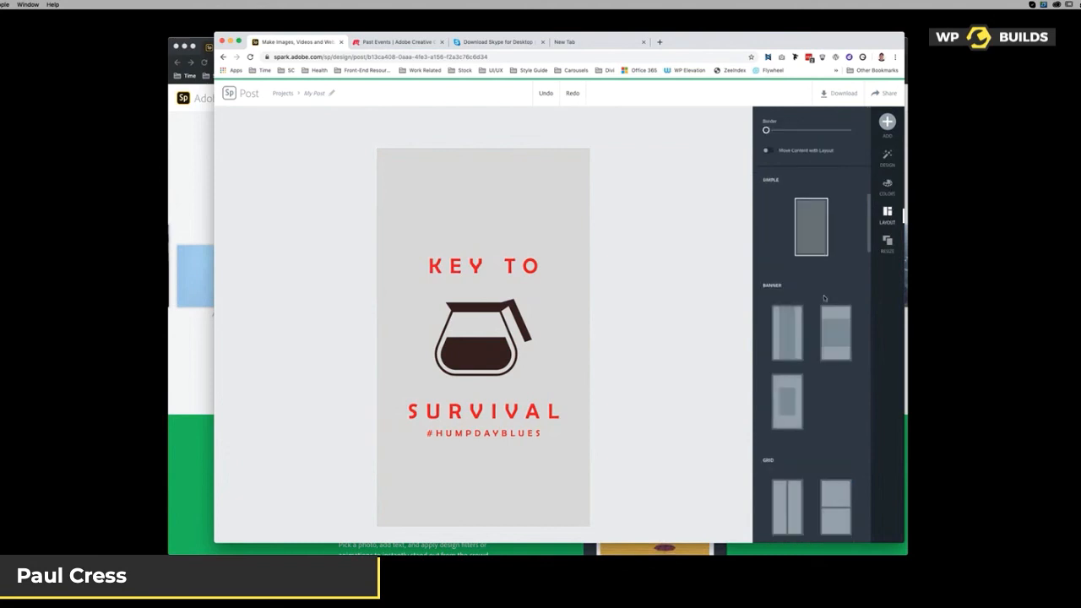
scroll(824, 297, up, 3)
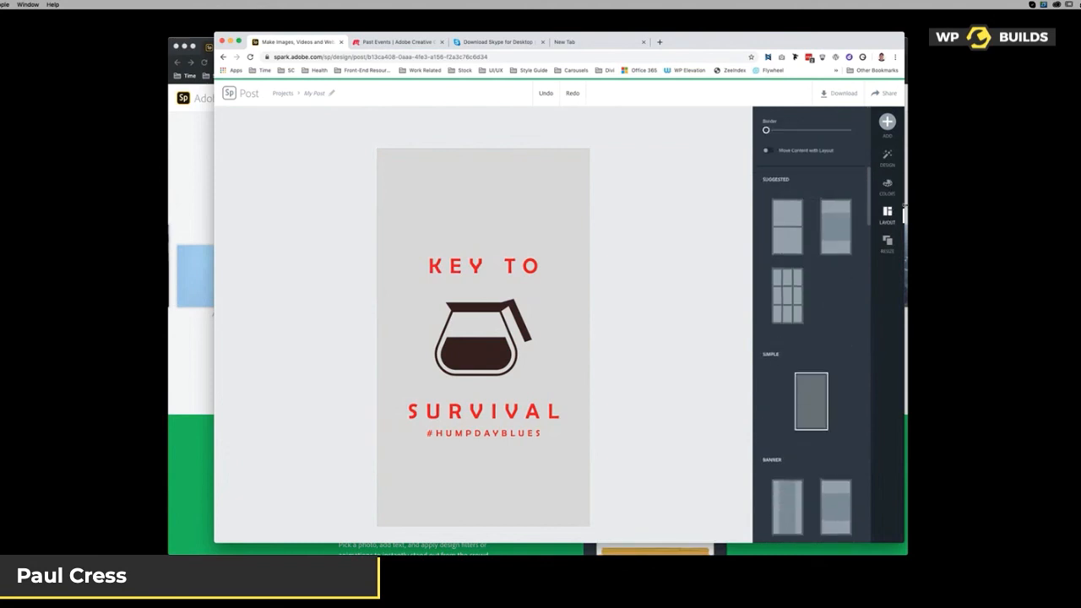
click(888, 243)
click(811, 168)
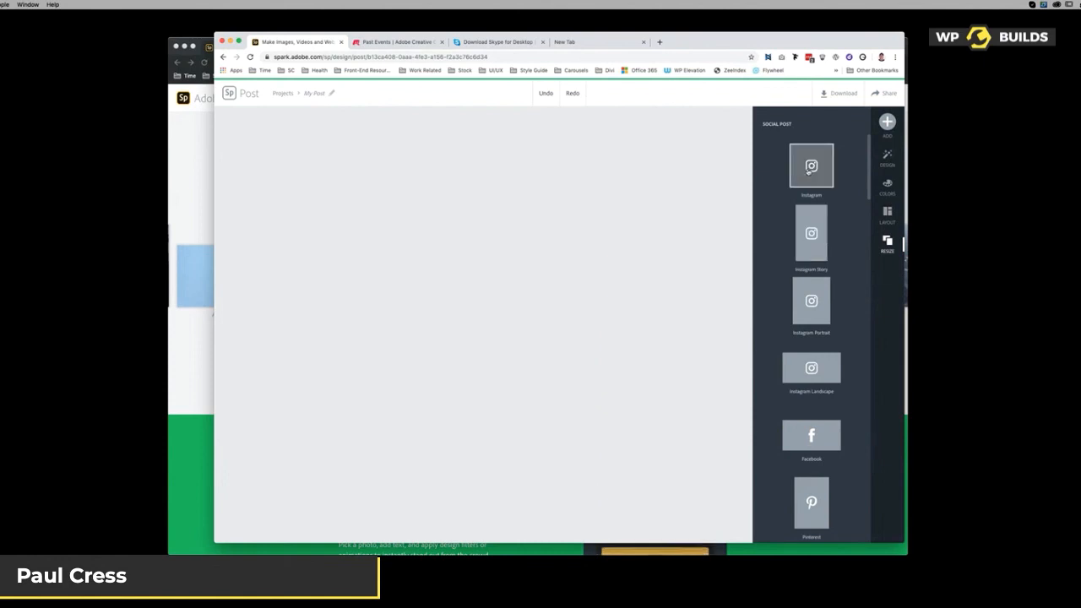
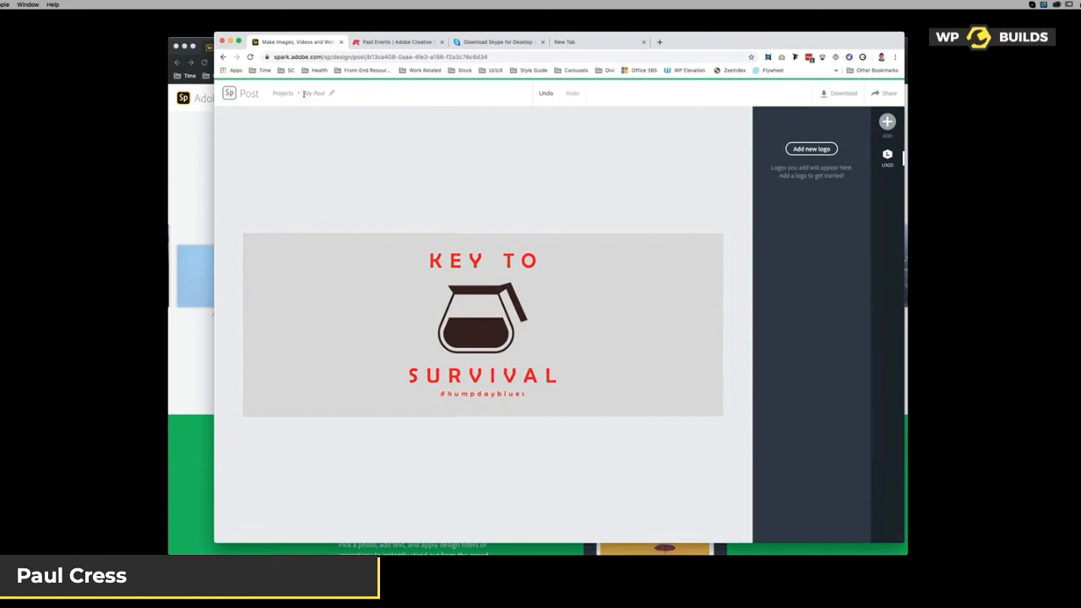
Rename the post project as coffee
click(304, 94)
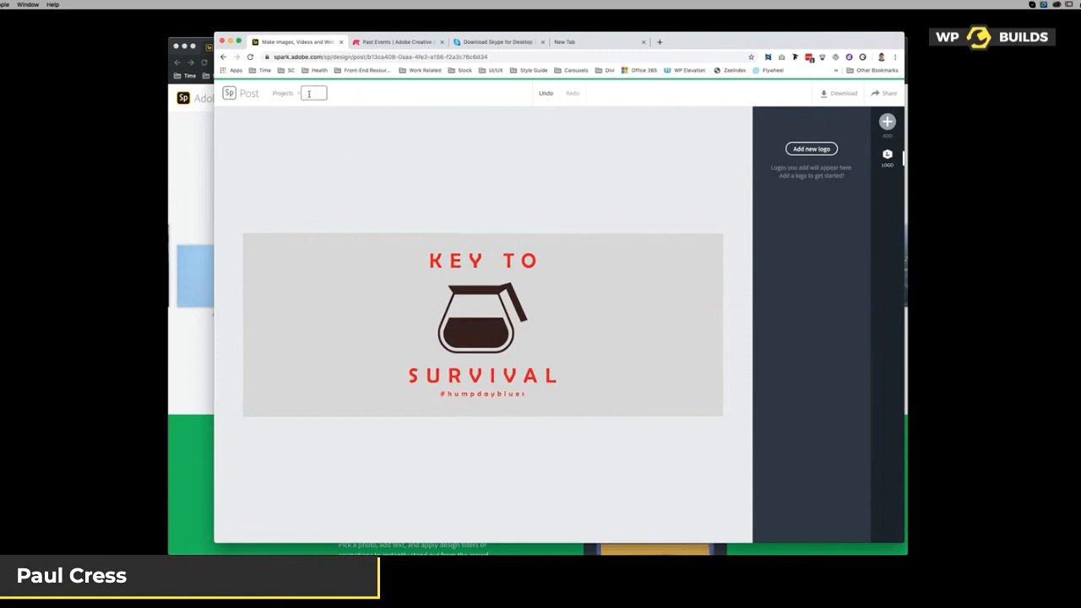
text(Coffee)
key(Return)
Move the KEY TO and SURVIVAL texts to the upper right part of the cover, beside the coffee pot
drag(466, 287, 563, 284)
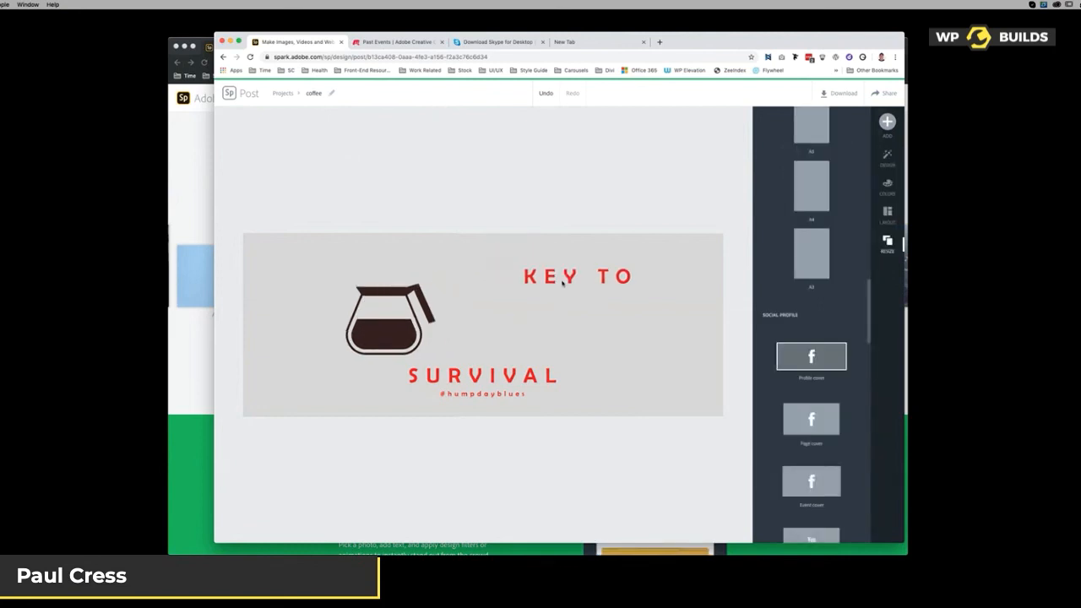
drag(515, 392, 603, 271)
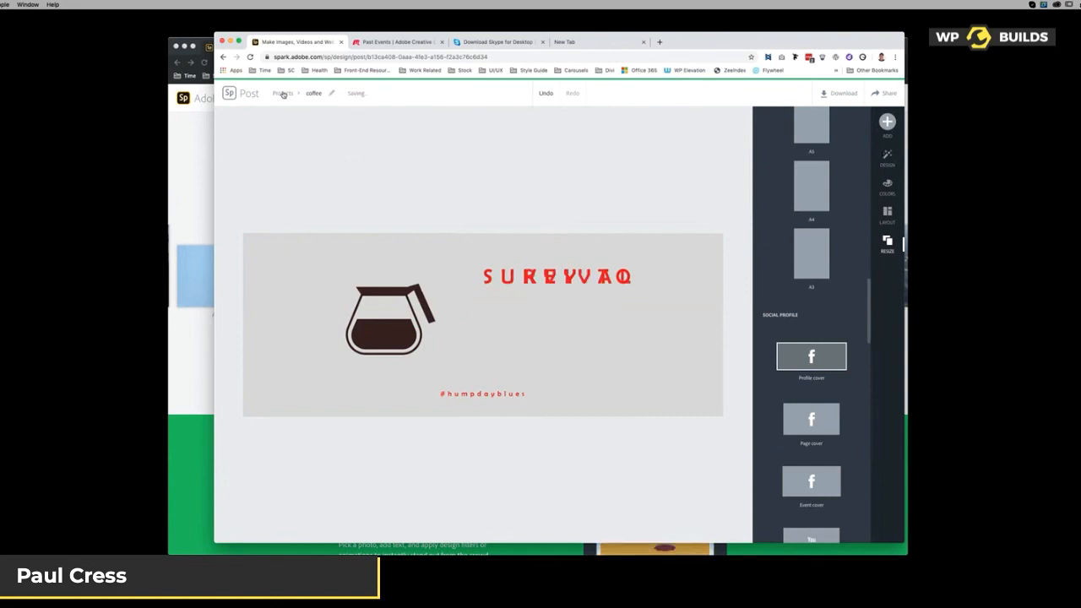
Return to the projects overview and duplicate the newest coffee pot post as My Post Copy
click(282, 92)
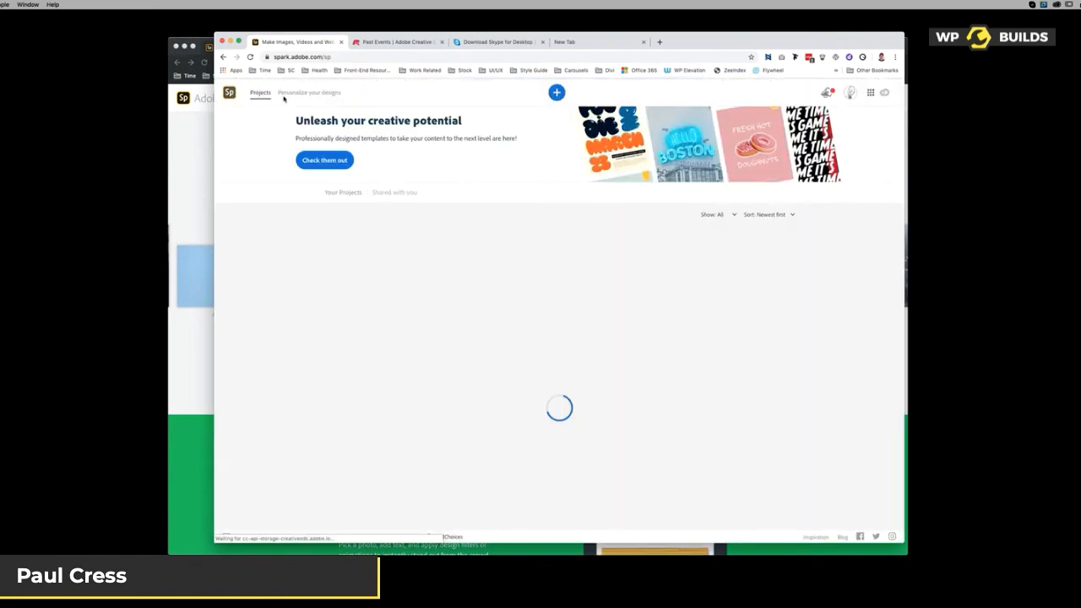
mouse_move(405, 284)
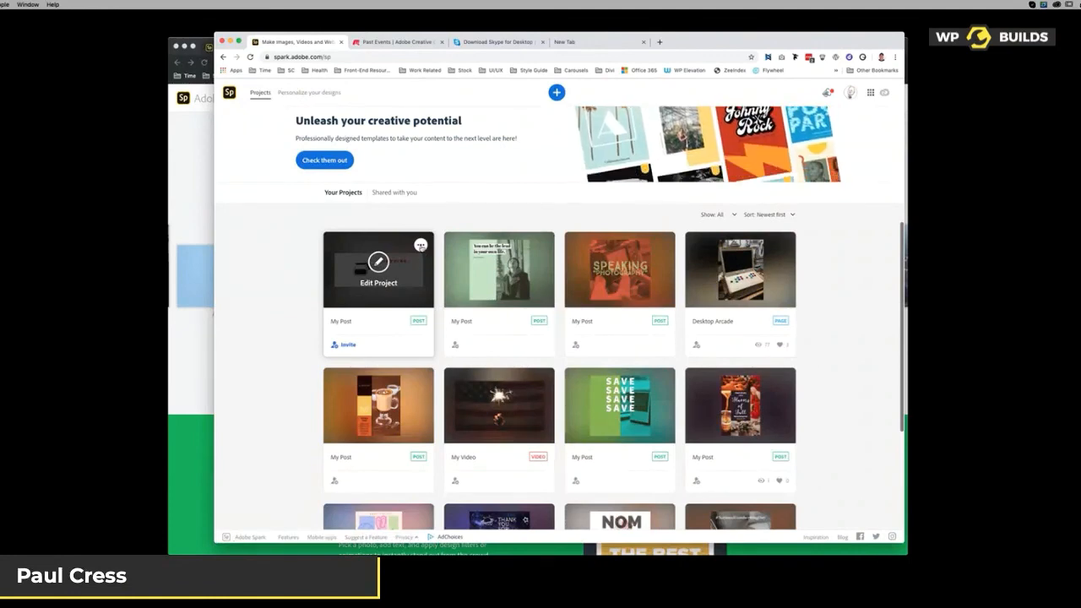
click(420, 246)
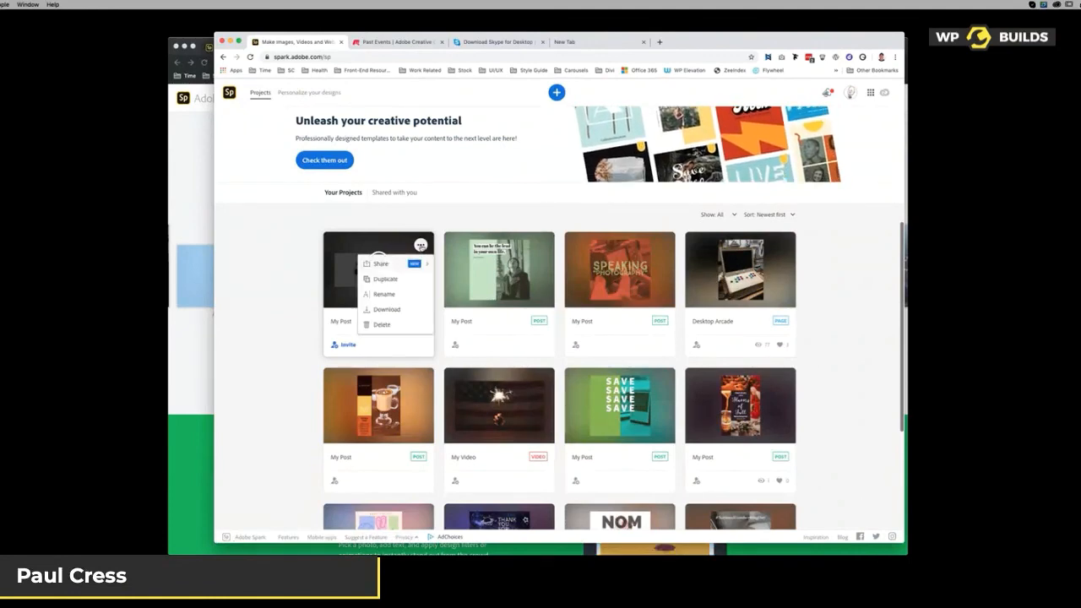
click(386, 280)
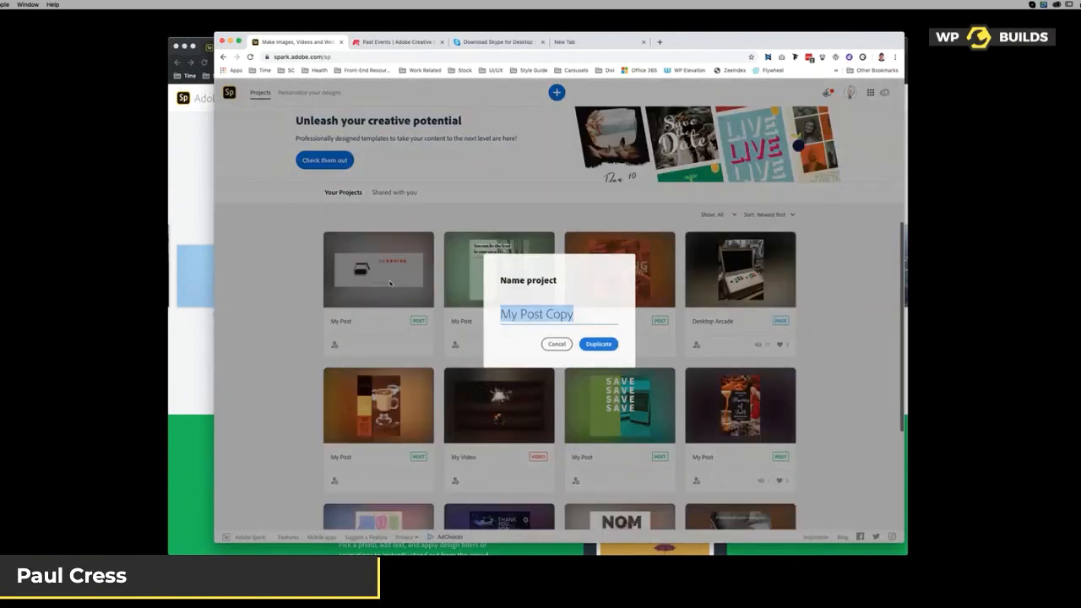
click(596, 343)
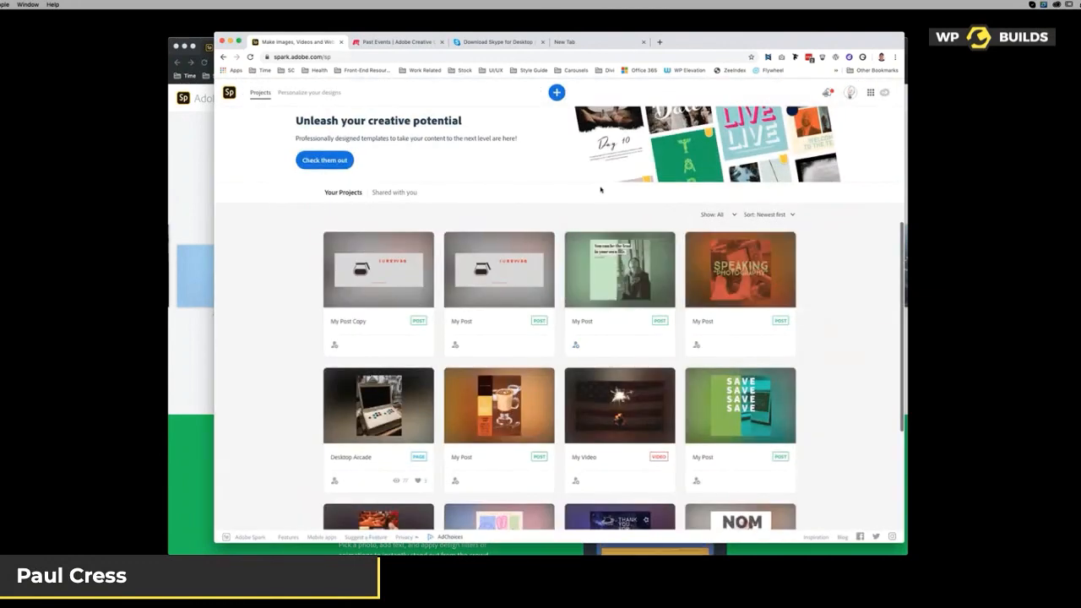
mouse_move(526, 257)
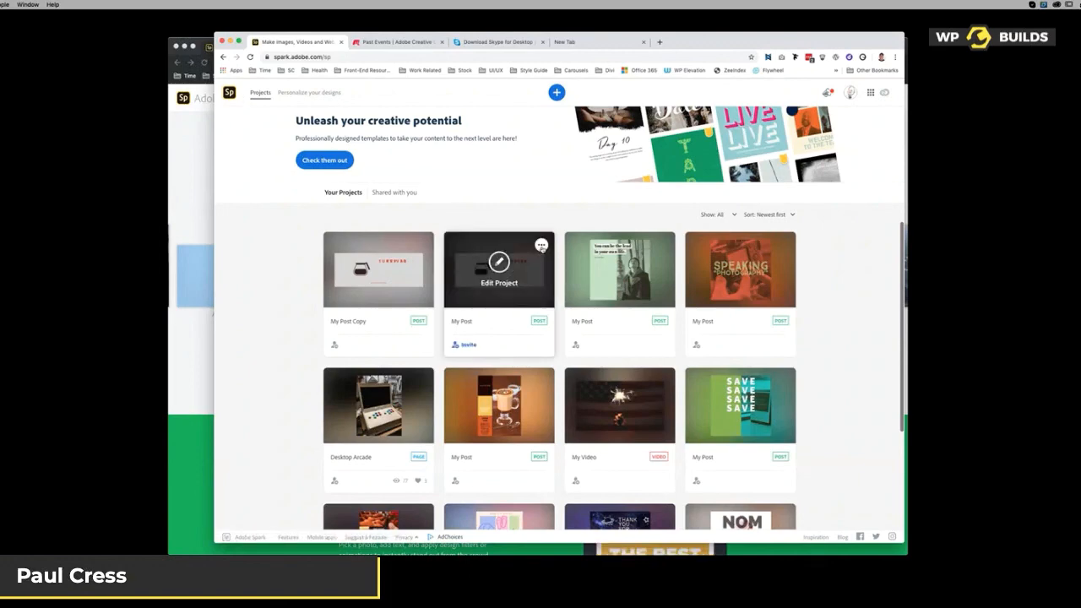
Start a new graphic from scratch in the popular Facebook size, using the blue and orange sunset lake photo
click(557, 92)
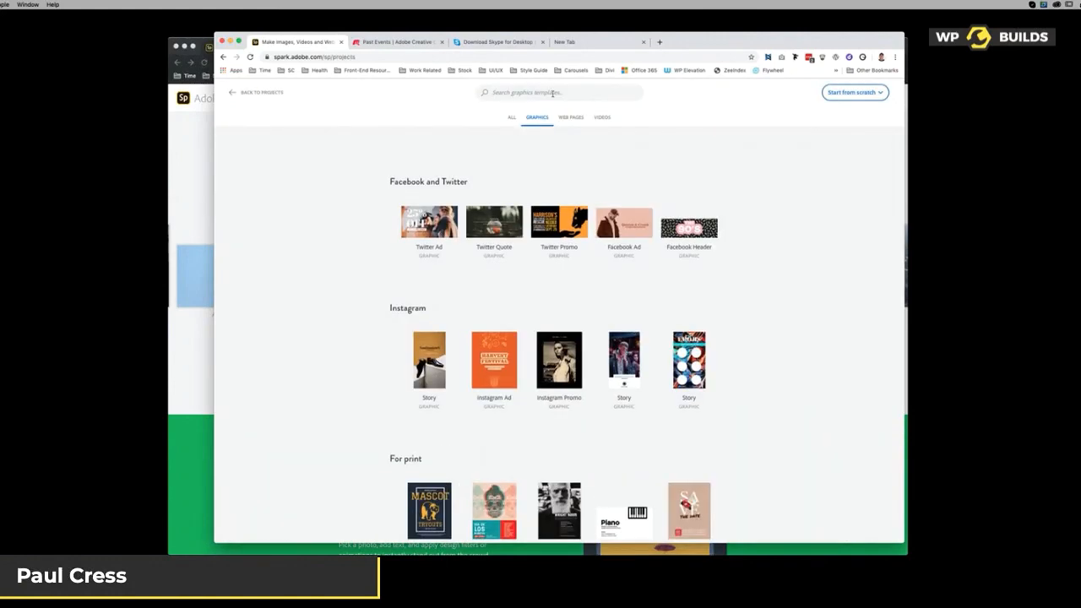
click(854, 95)
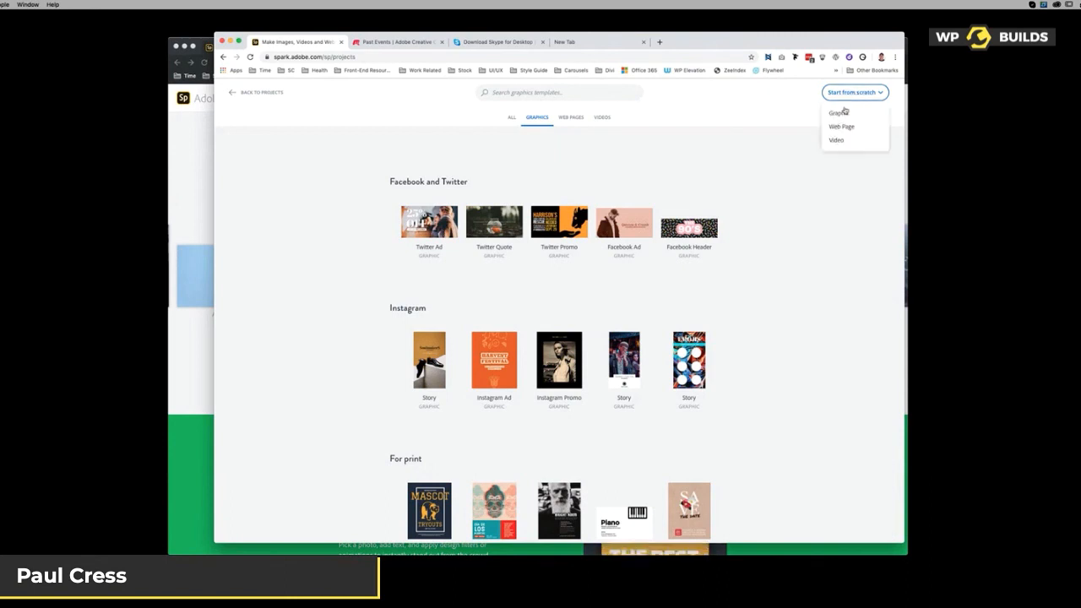
click(841, 112)
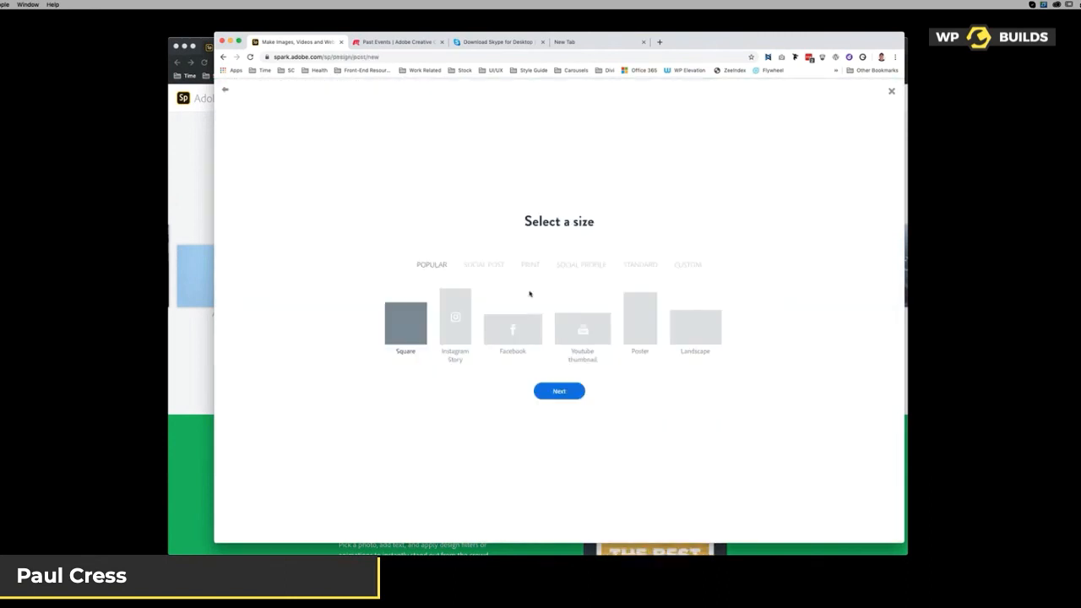
click(509, 331)
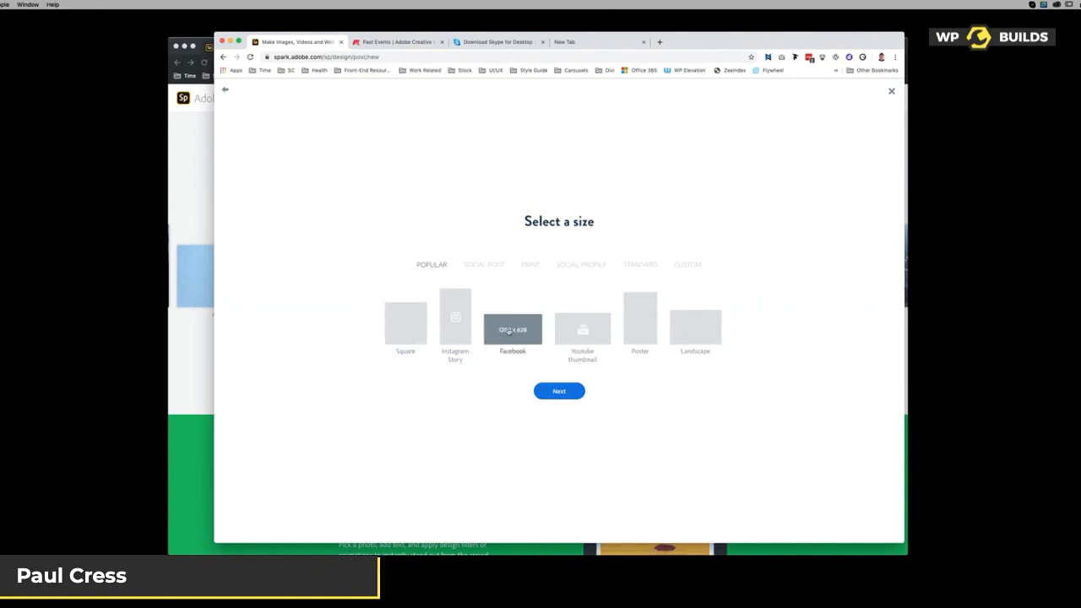
click(560, 391)
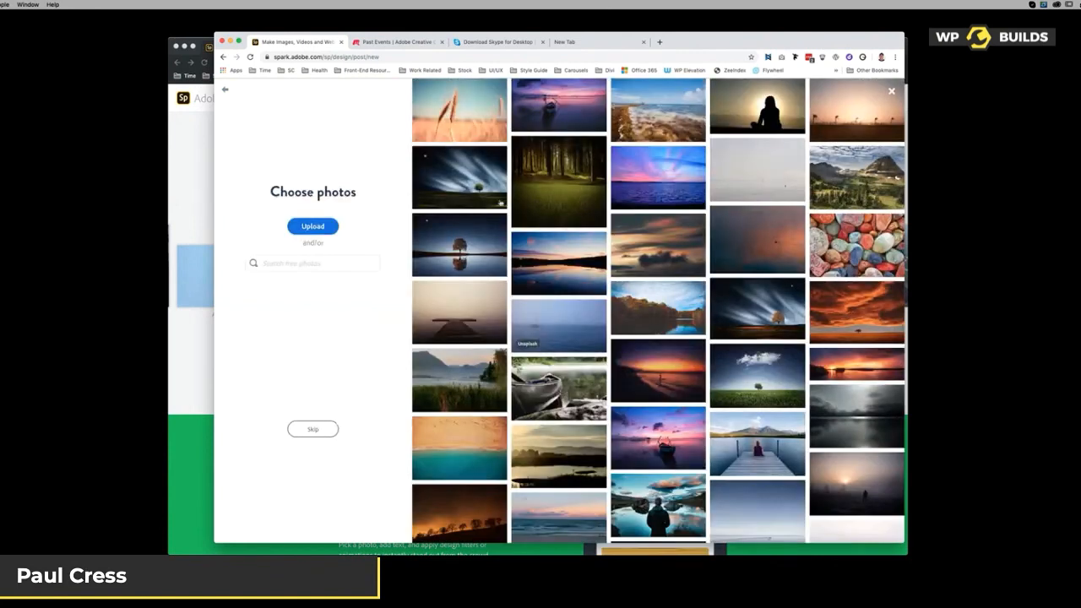
click(546, 255)
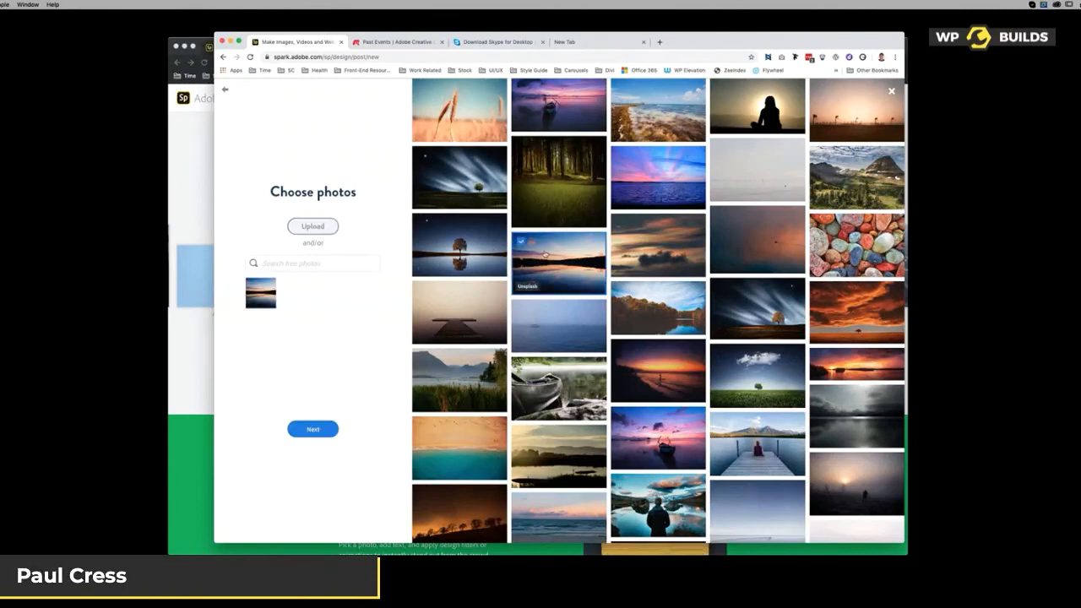
click(313, 430)
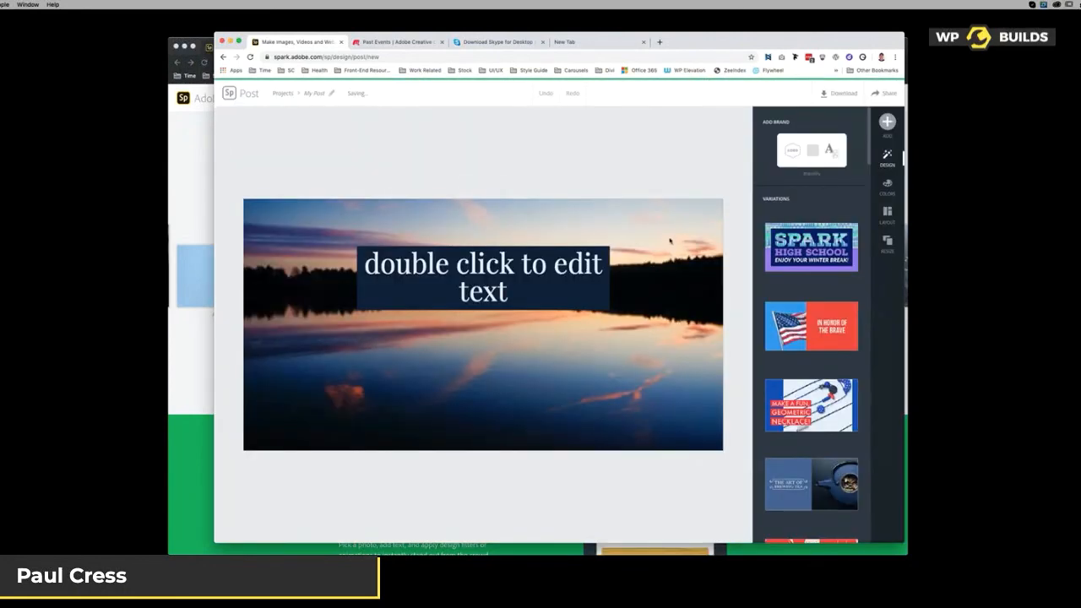
Examine which free photo libraries can be searched for a replacement of the background image
click(669, 239)
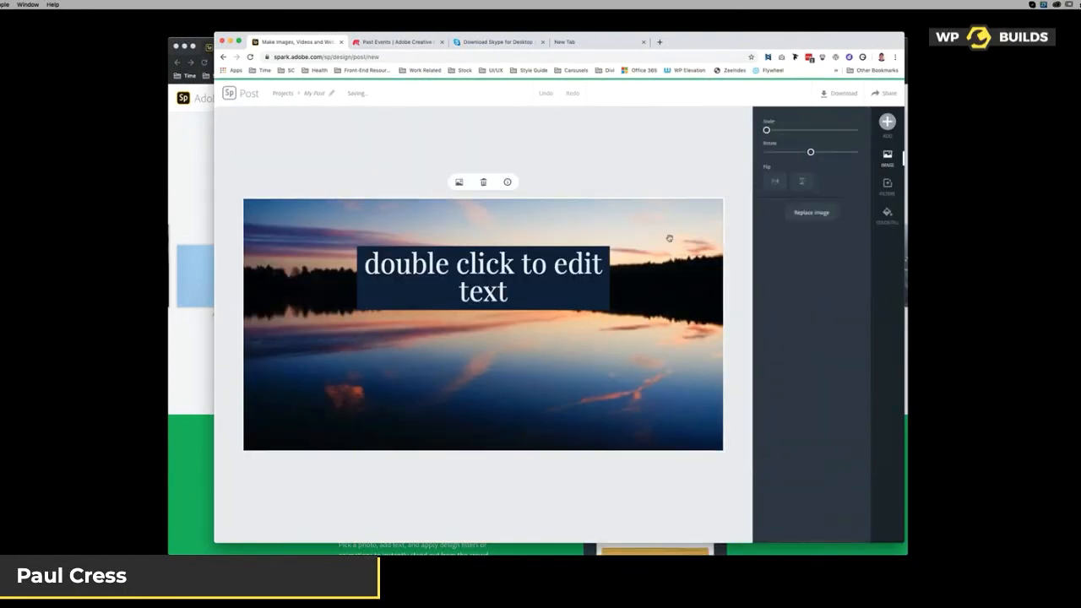
click(822, 213)
click(856, 136)
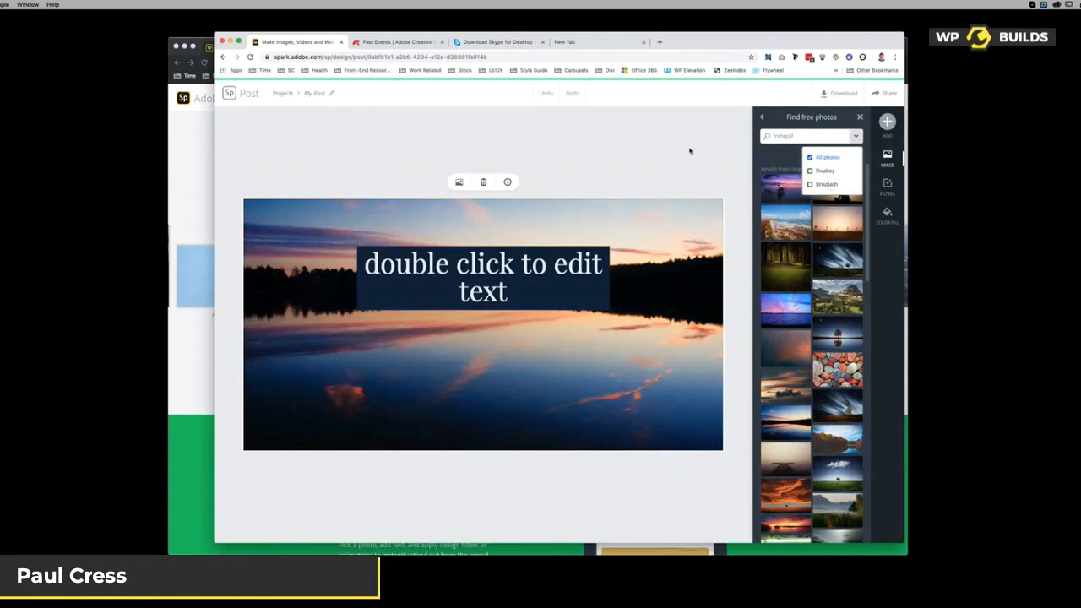
click(690, 151)
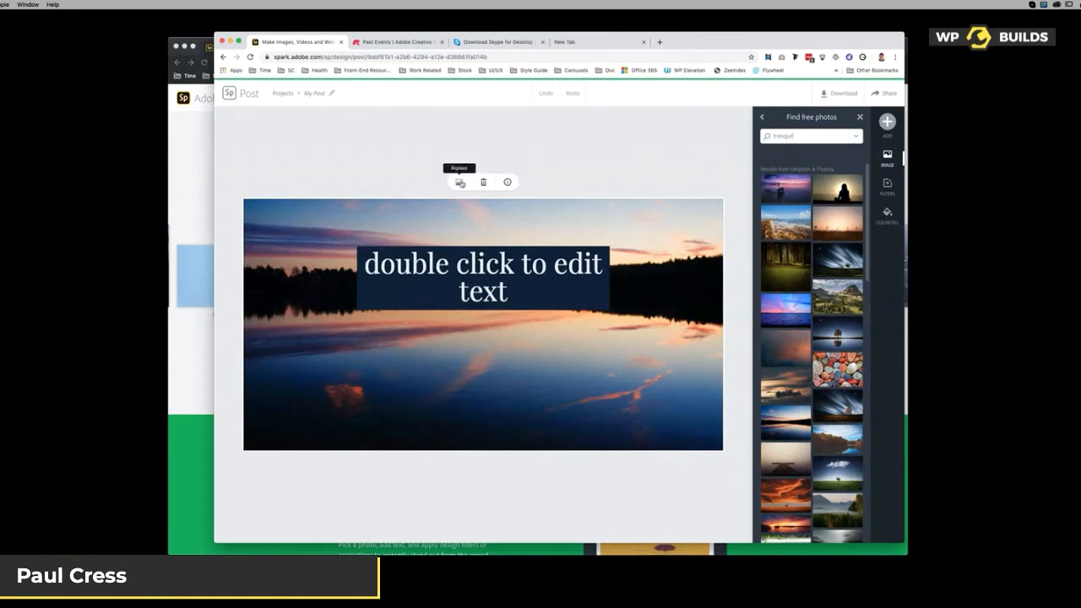
click(575, 170)
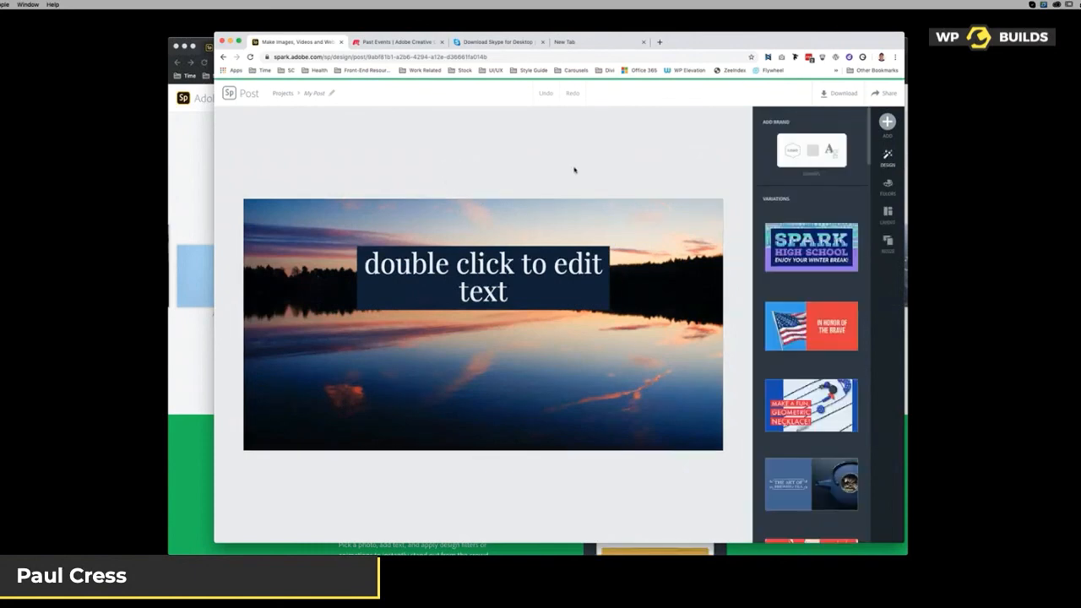
Examine the upload, stock and cloud storage sources offered for replacing the lake photo
click(507, 203)
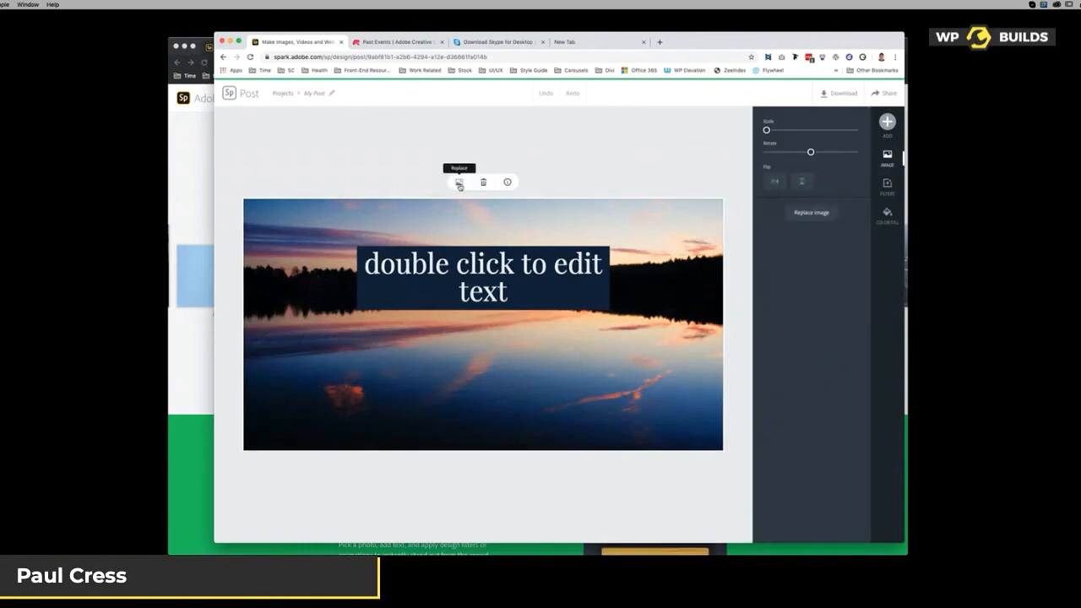
click(460, 183)
click(761, 118)
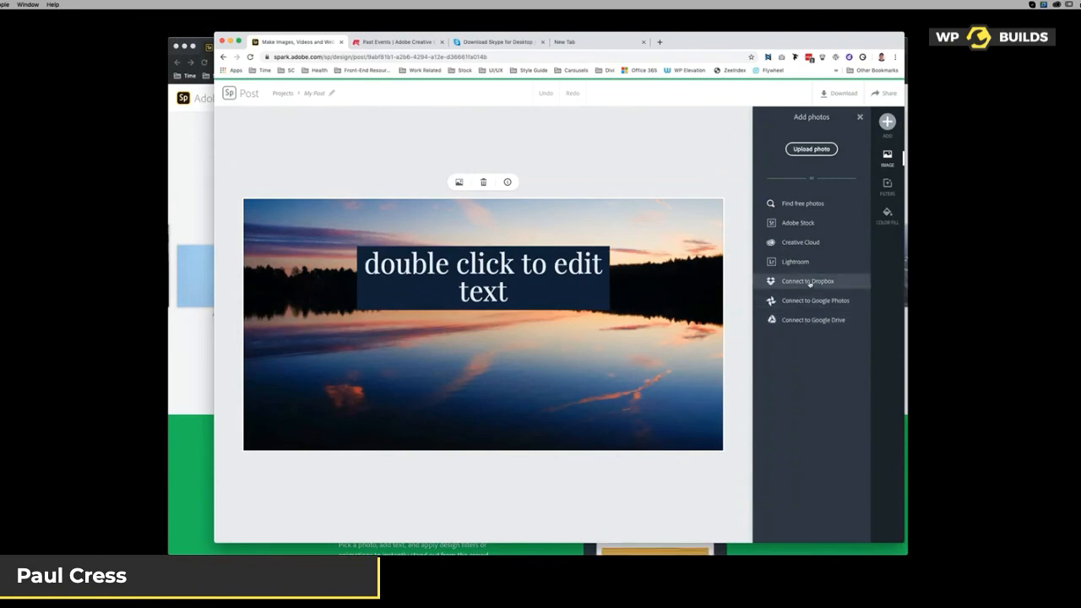
click(641, 146)
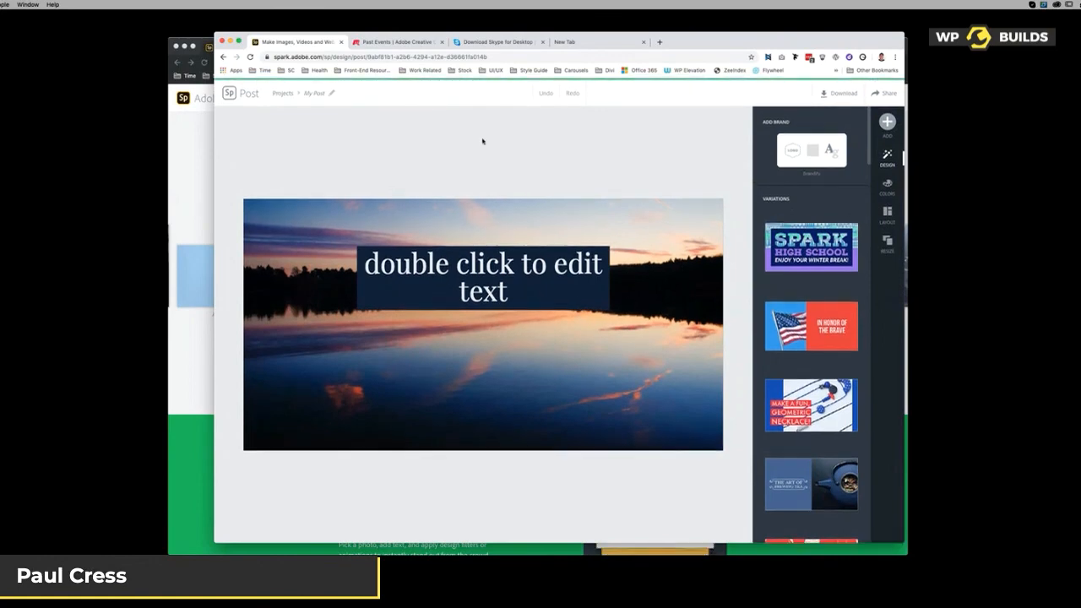
Switch to the Meetup page of the Adobe Creative Cloud User Group and look through the past events' cover images
click(386, 42)
scroll(426, 253, up, 3)
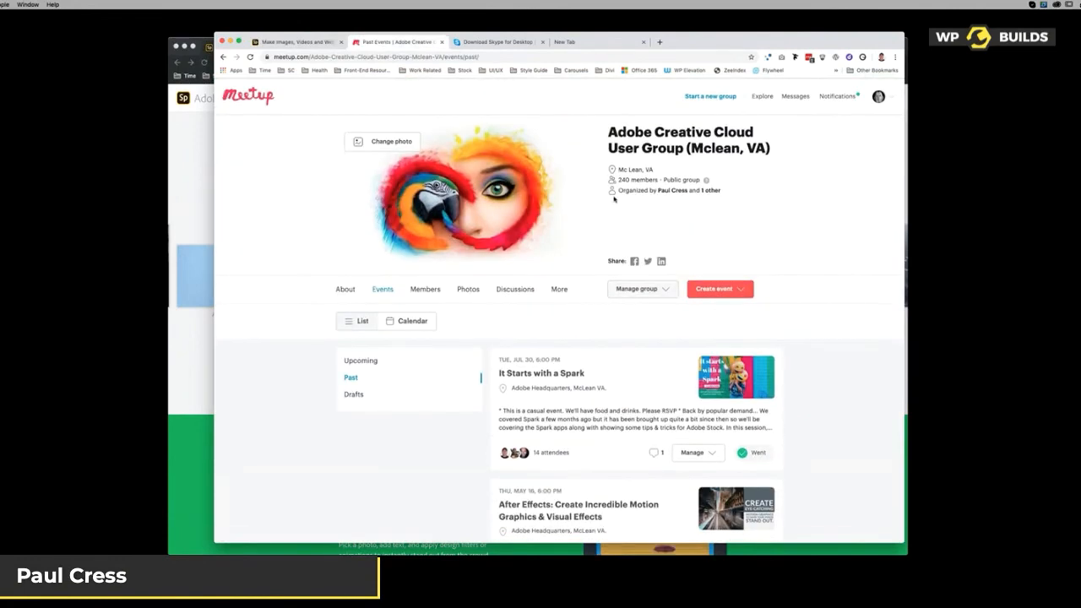
scroll(614, 200, down, 4)
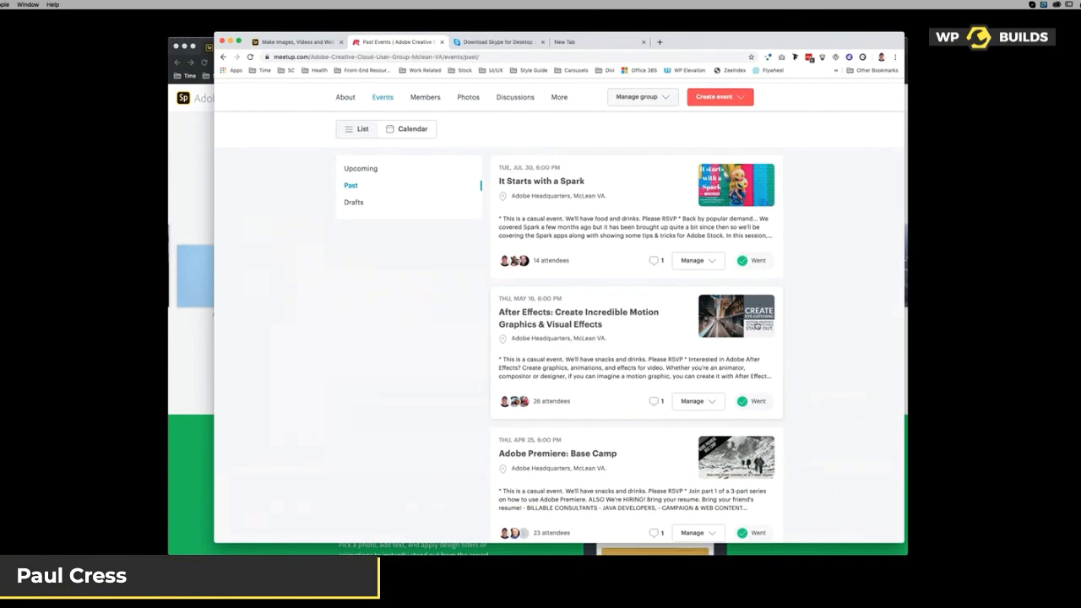
scroll(755, 328, down, 8)
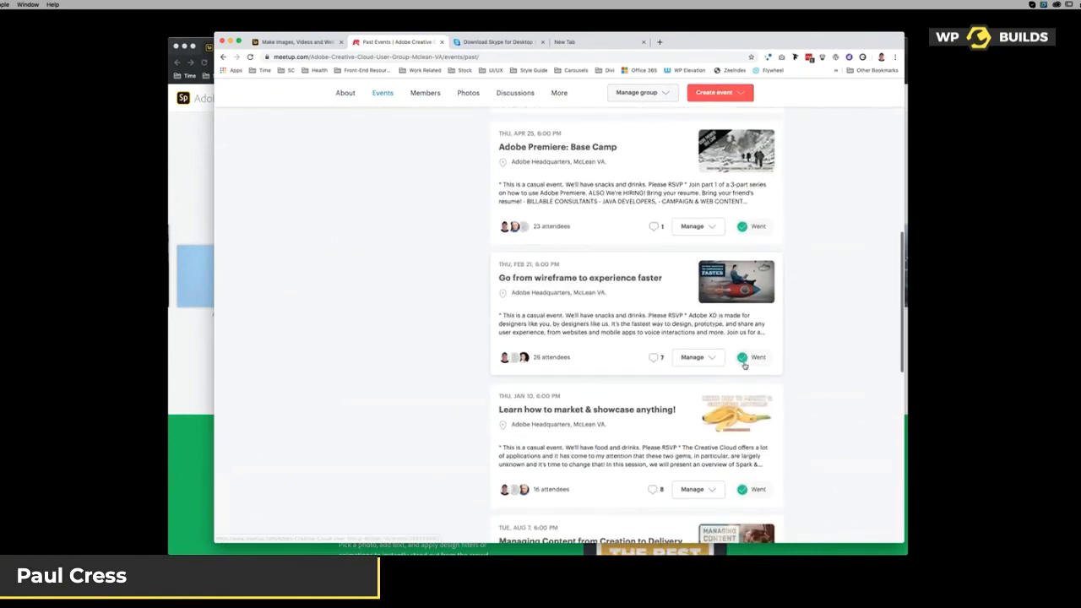
scroll(751, 437, down, 3)
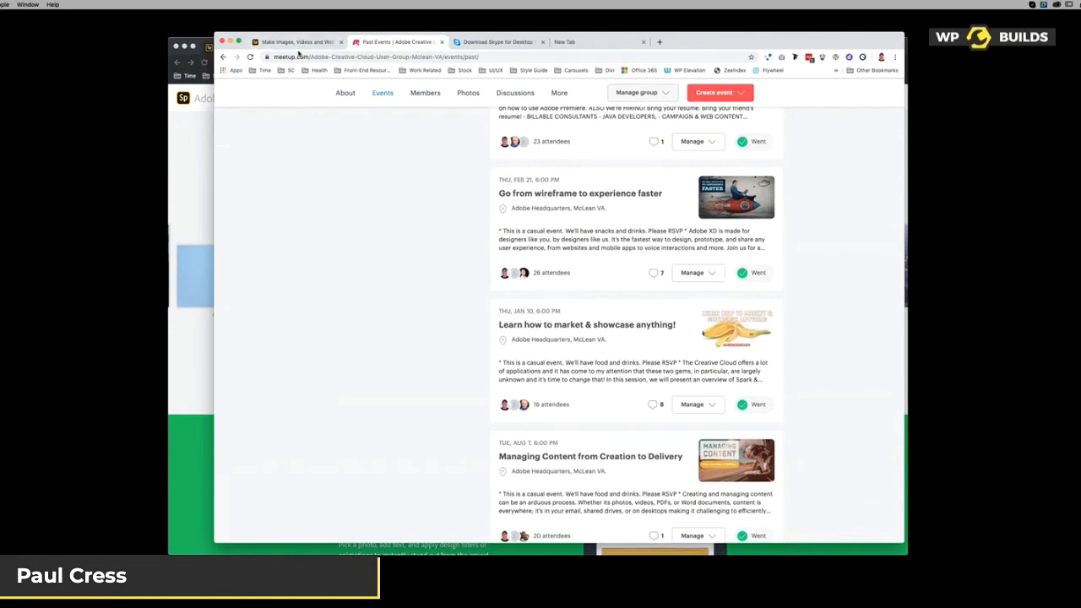
Return to the Spark projects list and examine the lake photo post's sharing and management options, including inviting people
click(295, 43)
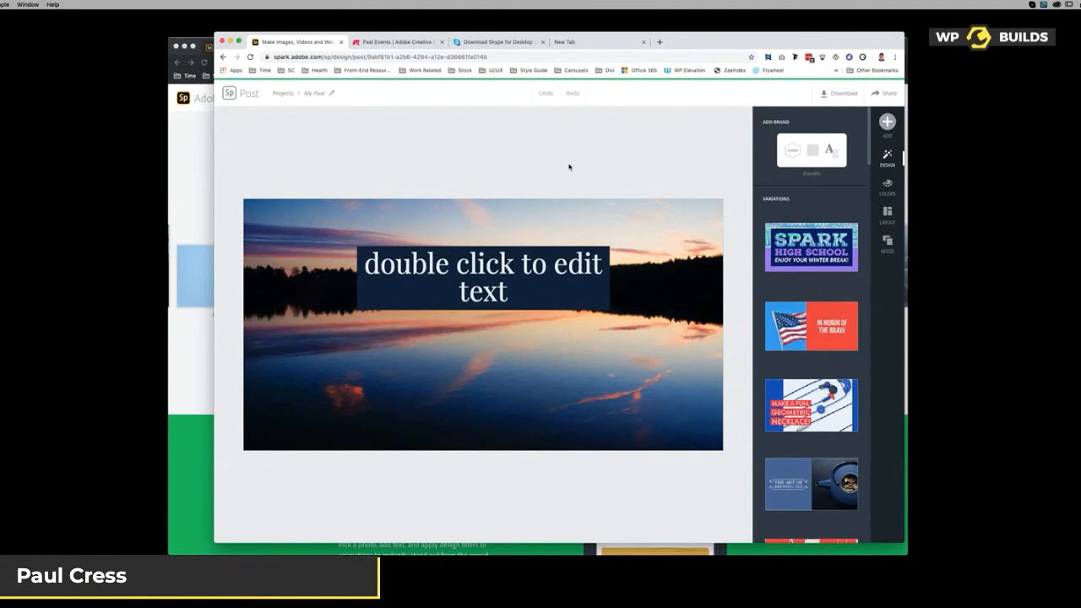
click(283, 93)
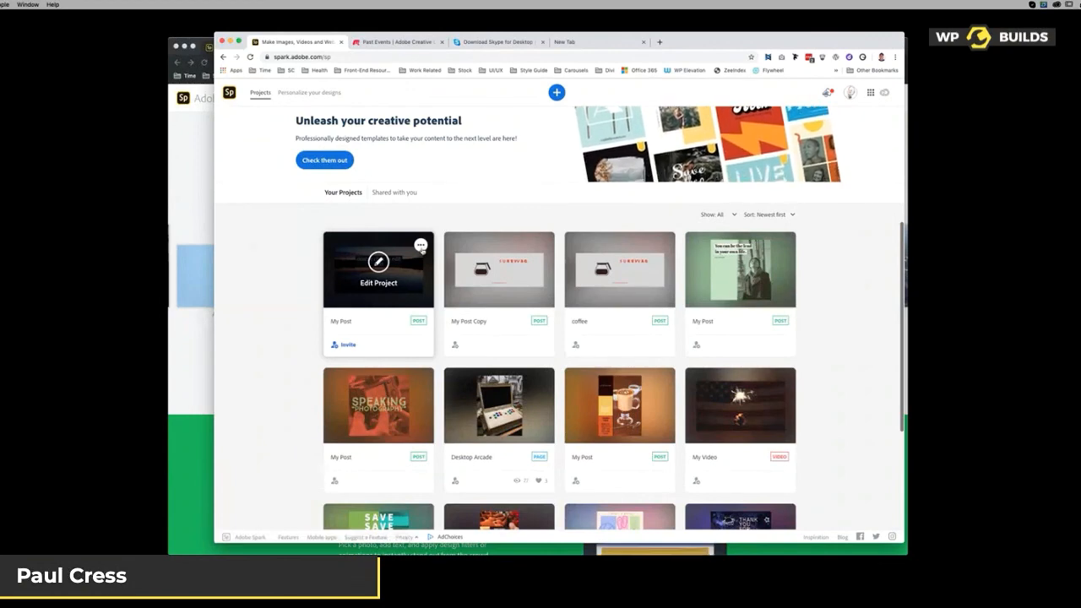
click(421, 246)
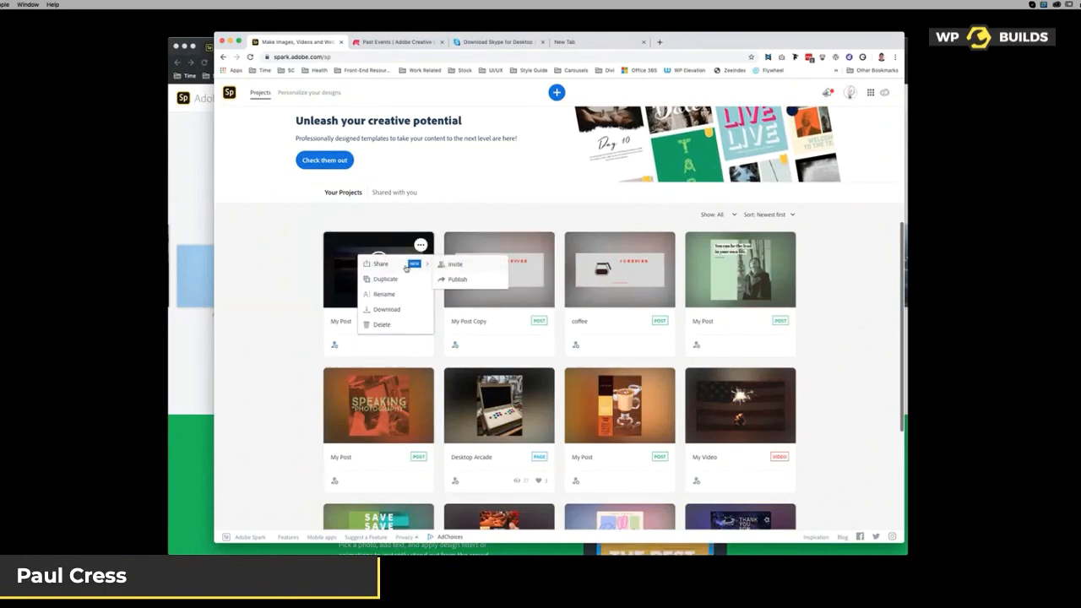
click(450, 267)
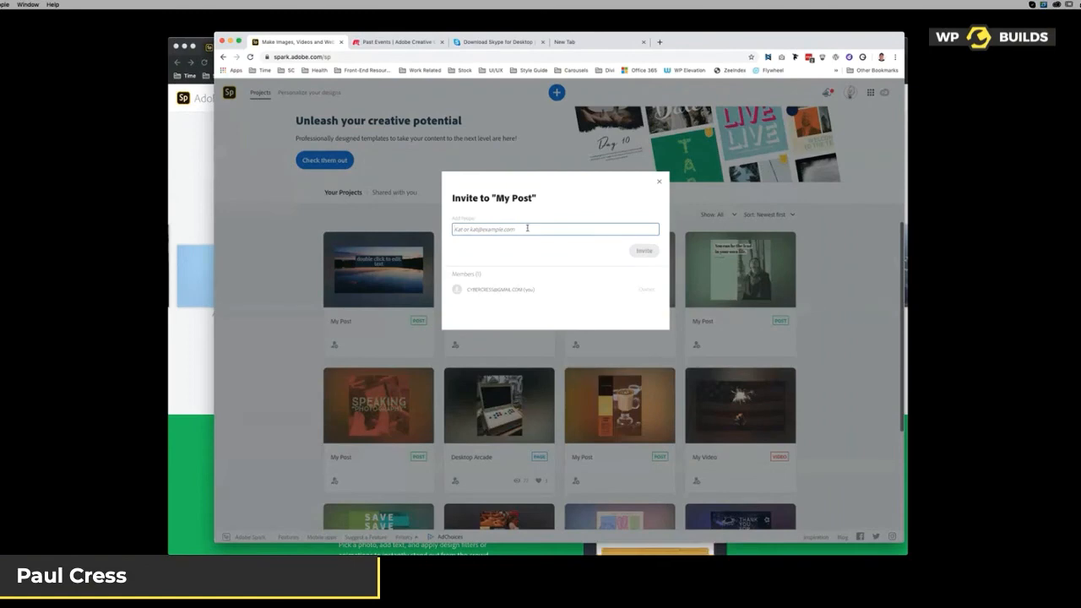
click(659, 181)
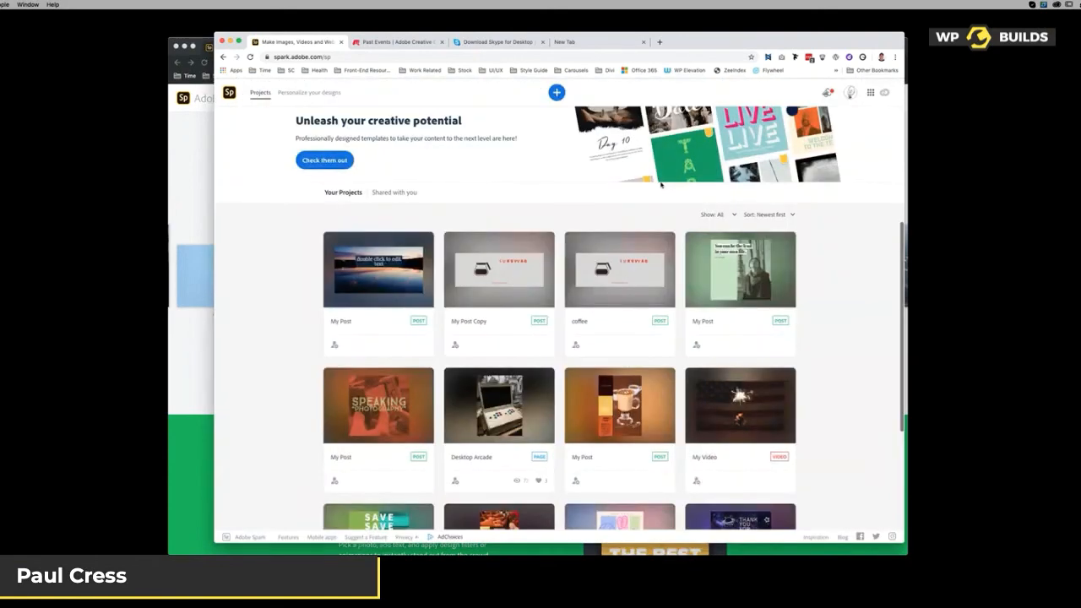
mouse_move(396, 280)
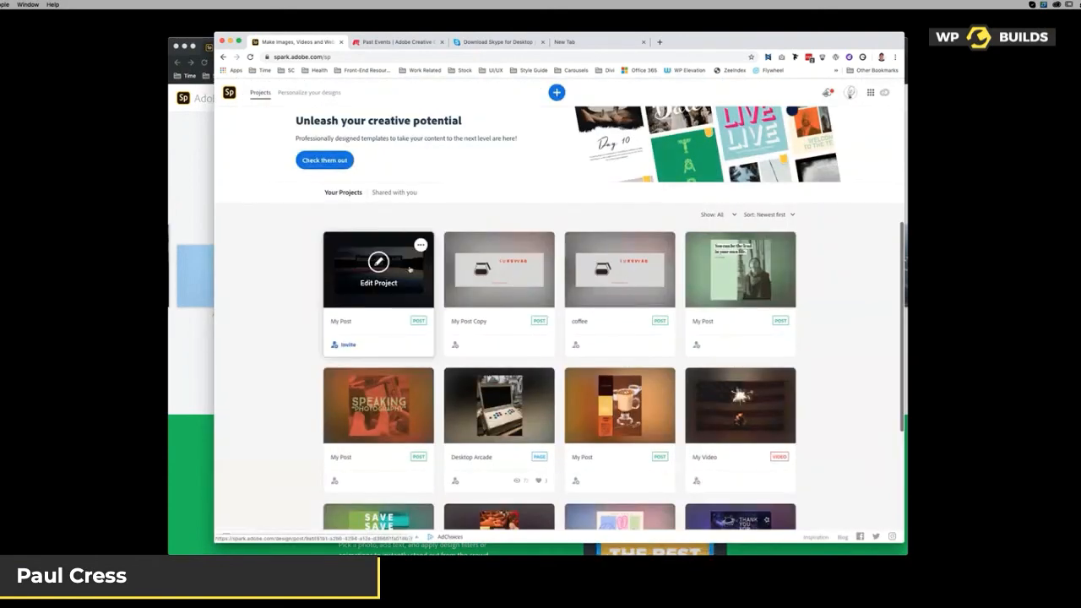
click(420, 245)
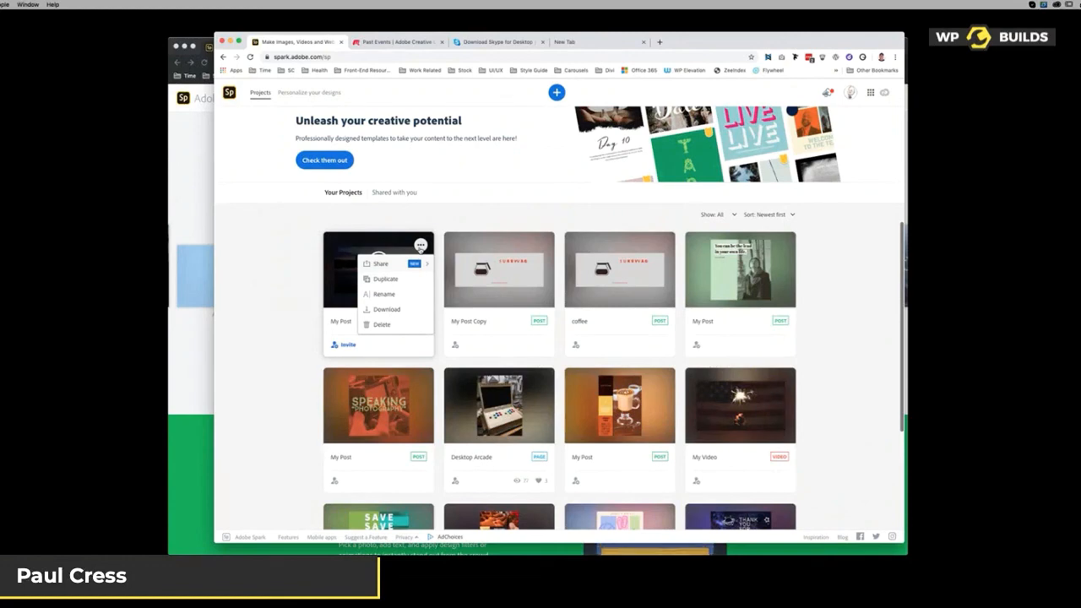
mouse_move(765, 283)
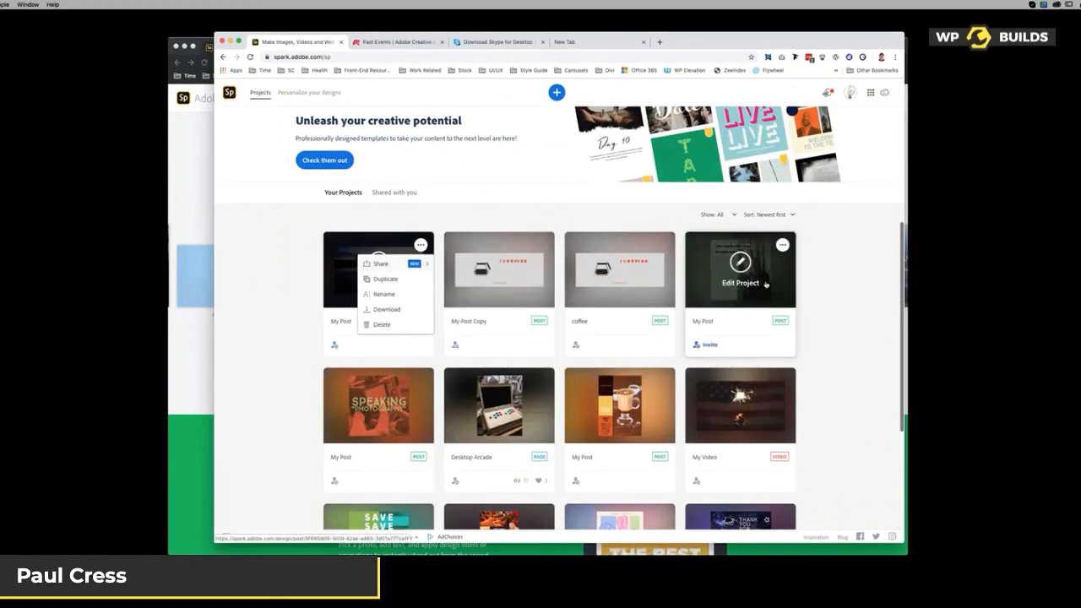
Open the Smoke Café coffee card project and examine its download formats and sharing destinations
click(638, 391)
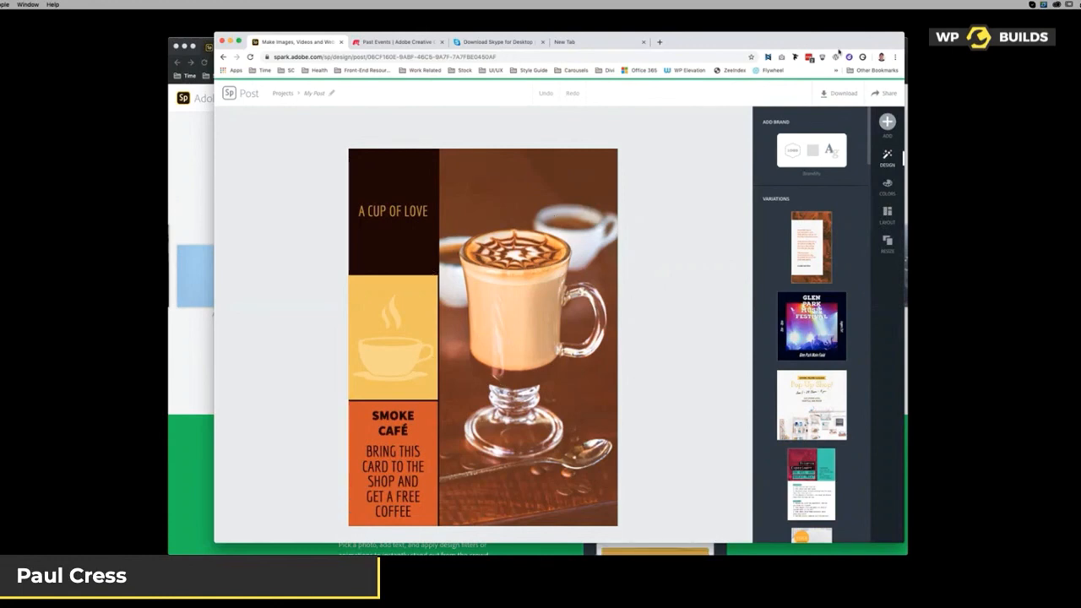
click(836, 94)
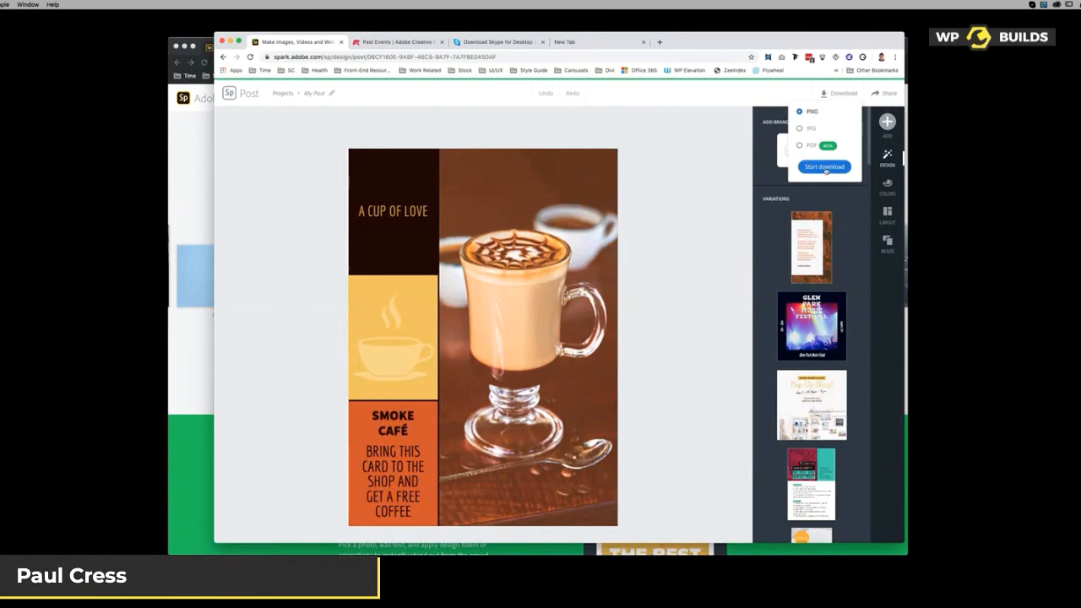
click(885, 95)
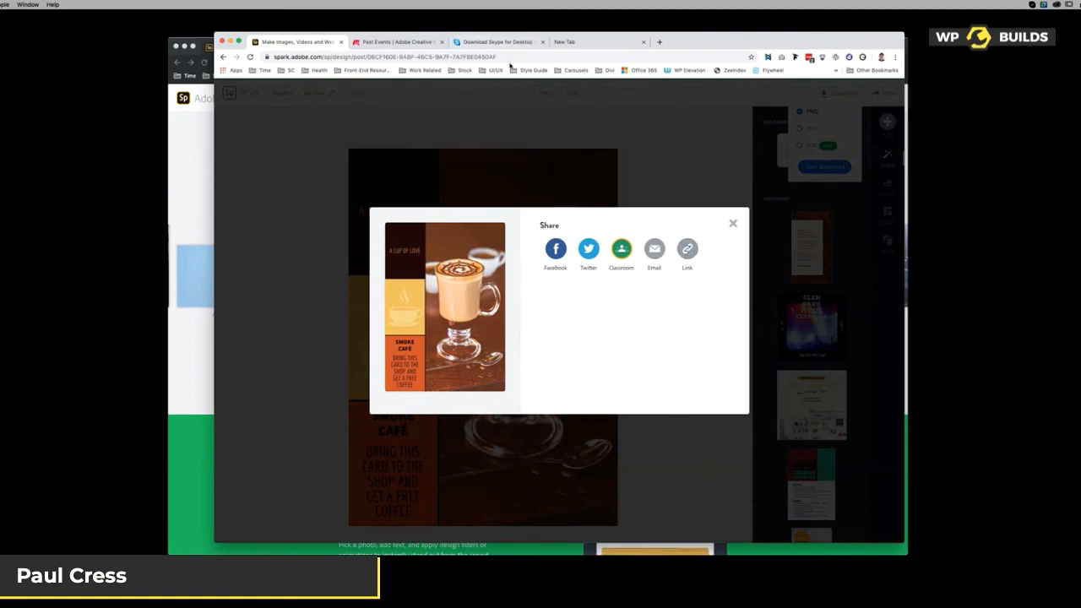
click(510, 59)
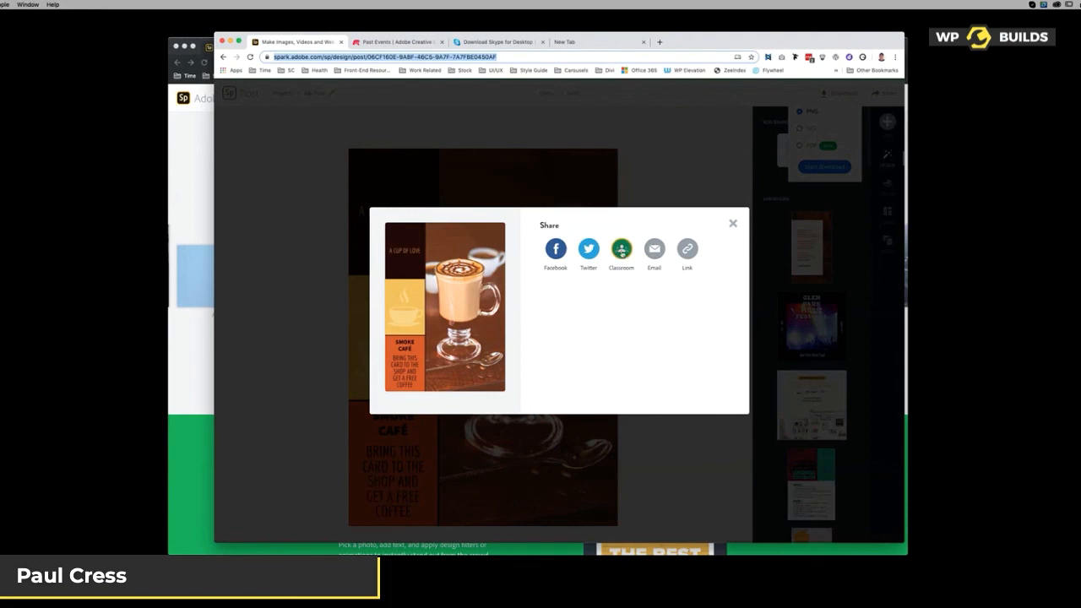
click(733, 223)
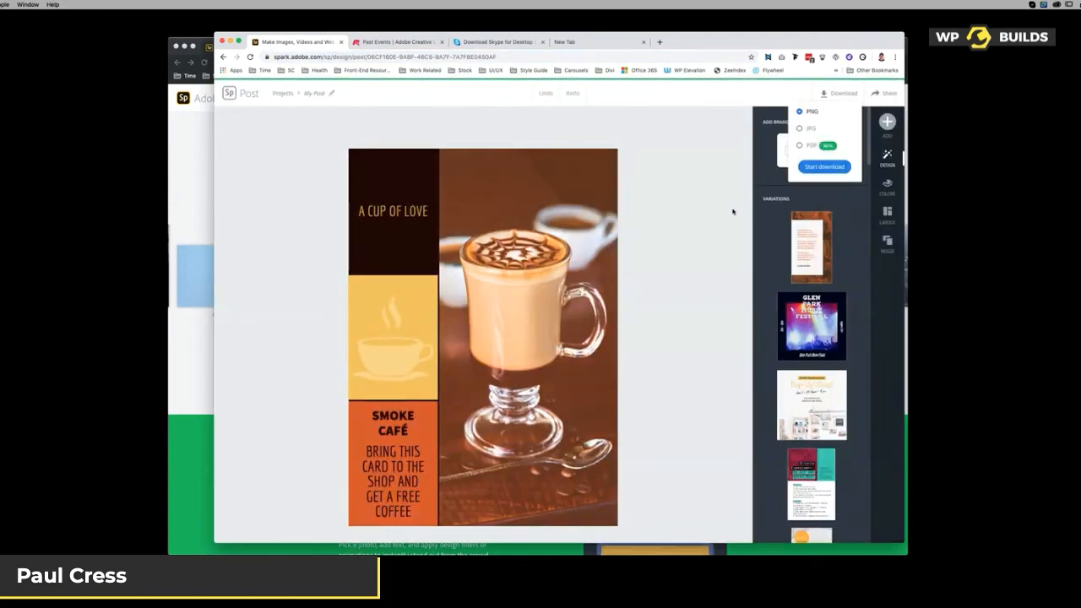
click(834, 96)
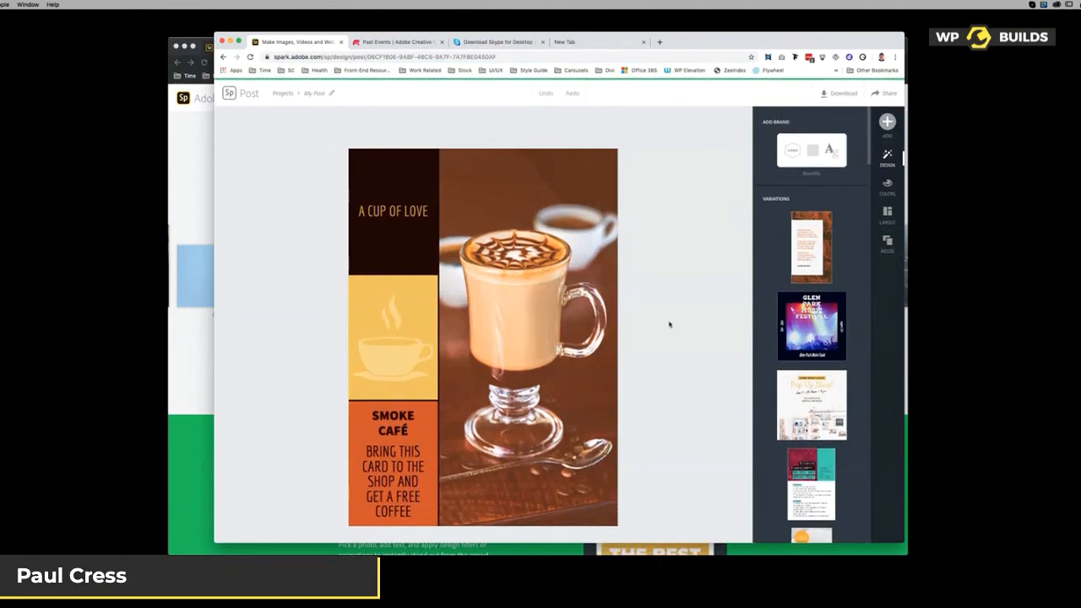
Rename the coffee card project as "cafe"
click(309, 93)
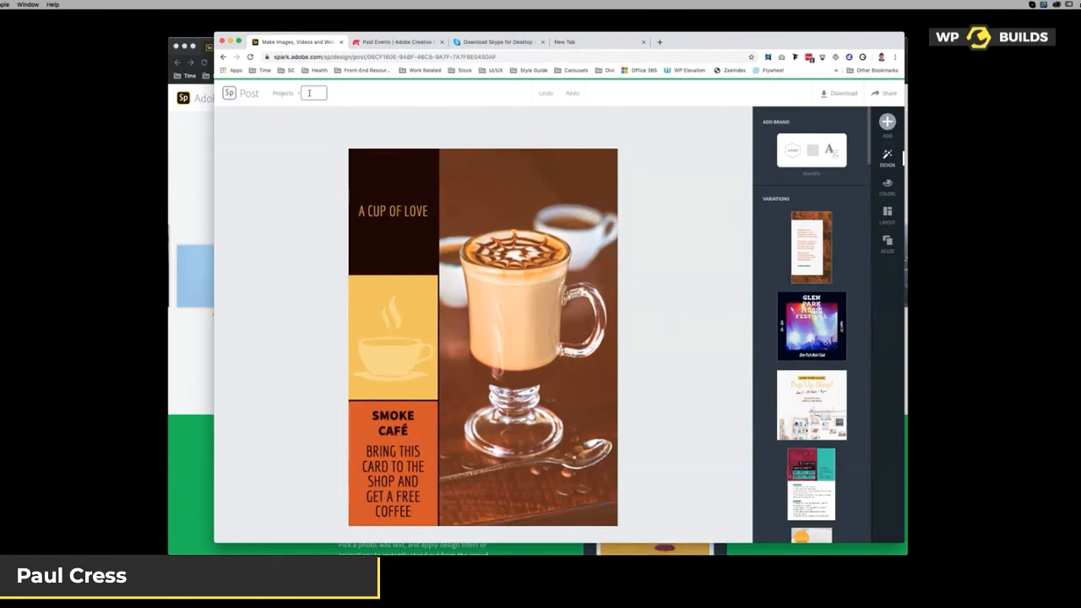
text(morning d)
key(super+a)
text(cafe)
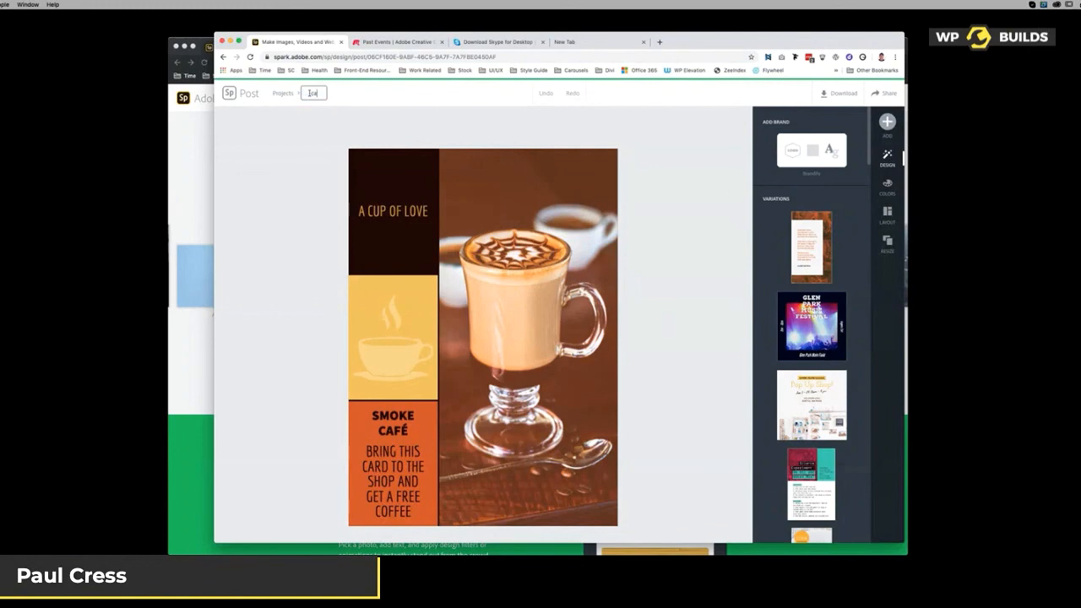
key(Return)
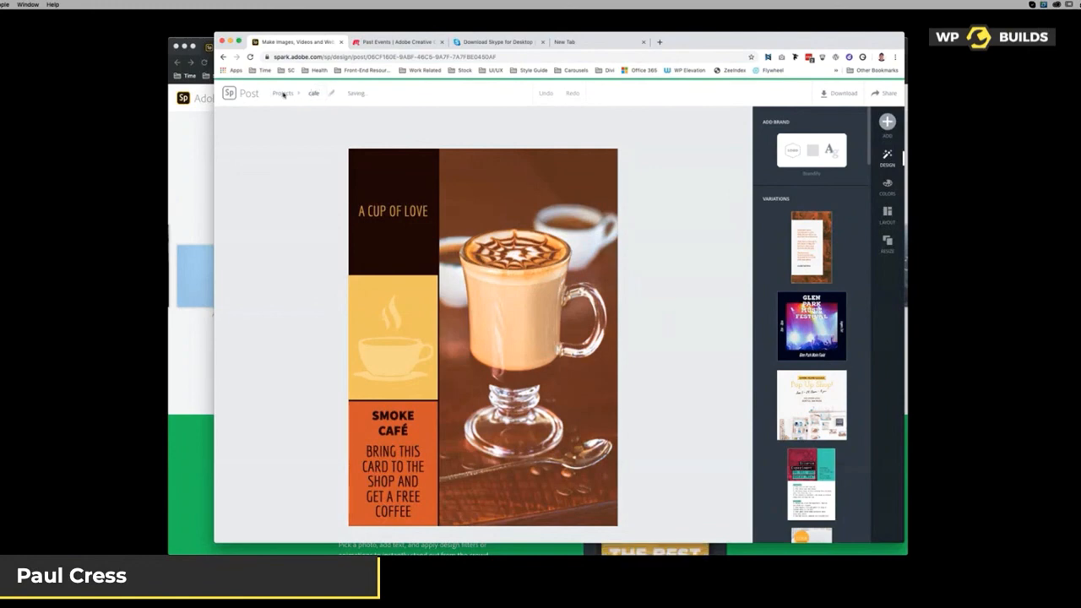
Reopen the cafe project from the projects list and examine the editing options of its heading, cup icon and colored blocks
click(284, 93)
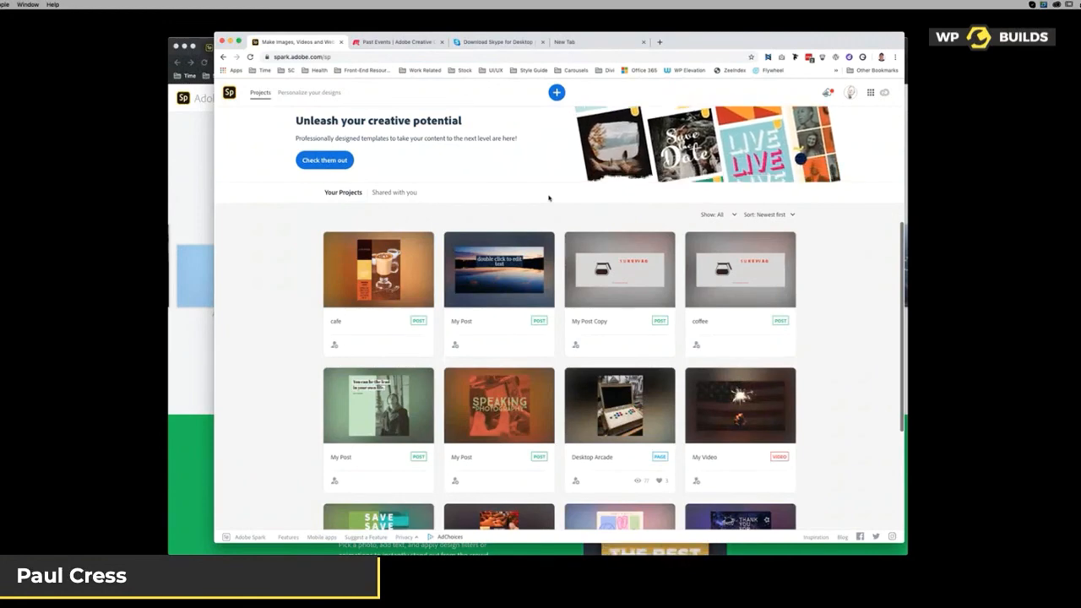
mouse_move(500, 266)
mouse_move(391, 259)
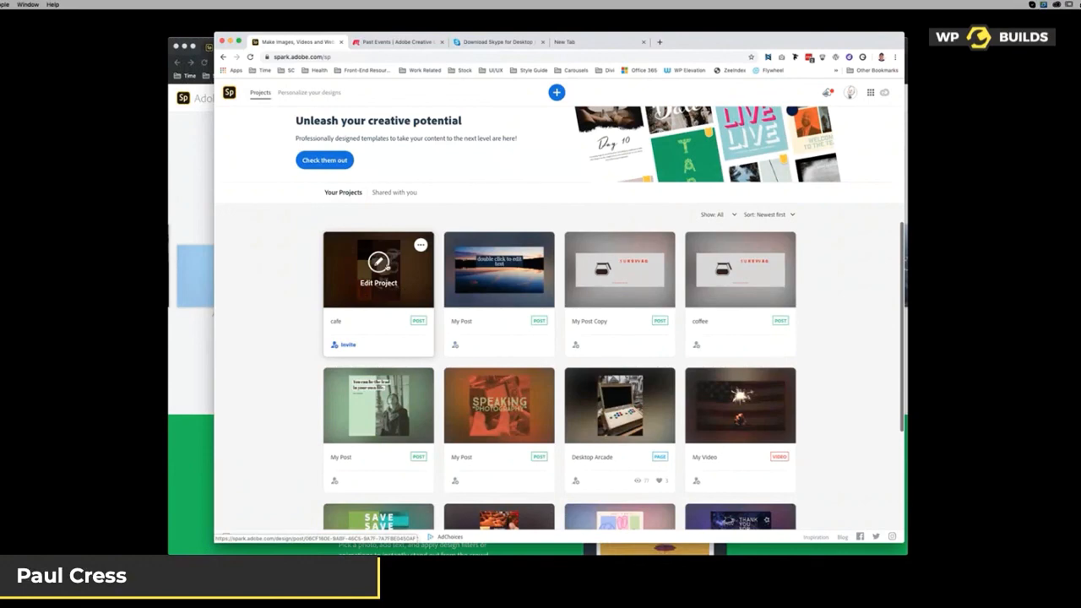
click(394, 253)
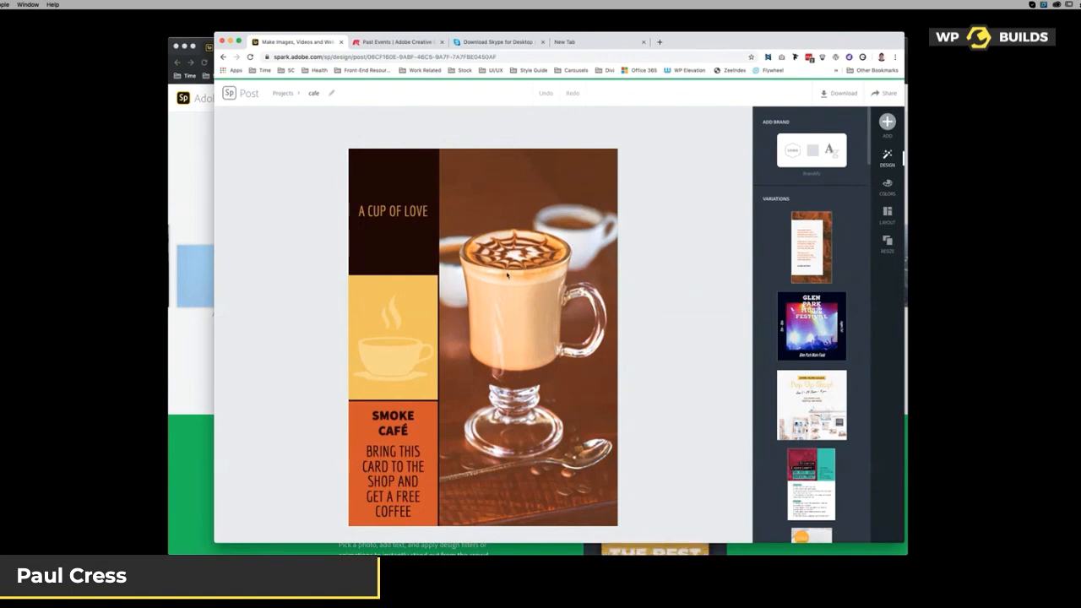
click(416, 215)
click(420, 245)
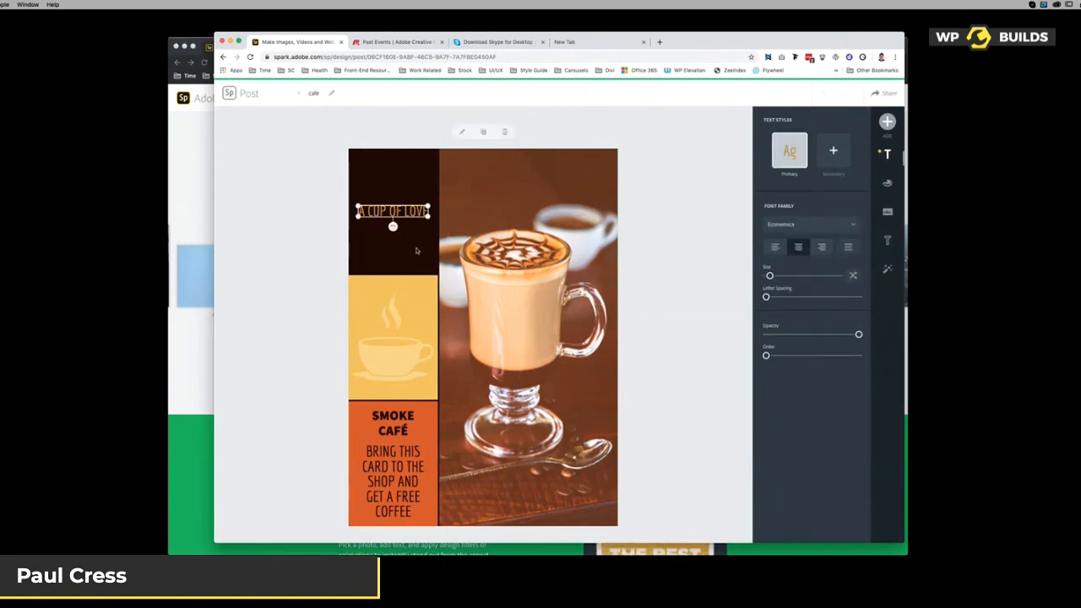
click(422, 297)
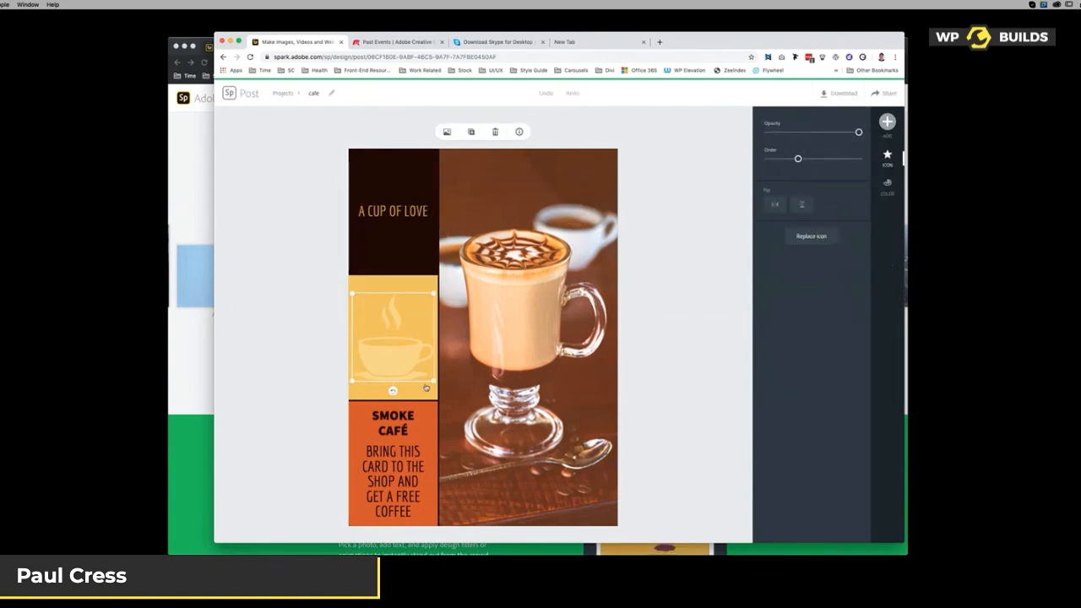
click(428, 411)
Try the Grayscale, None and Darken filters on the coffee drink photo, and apply the Matte filter
click(487, 194)
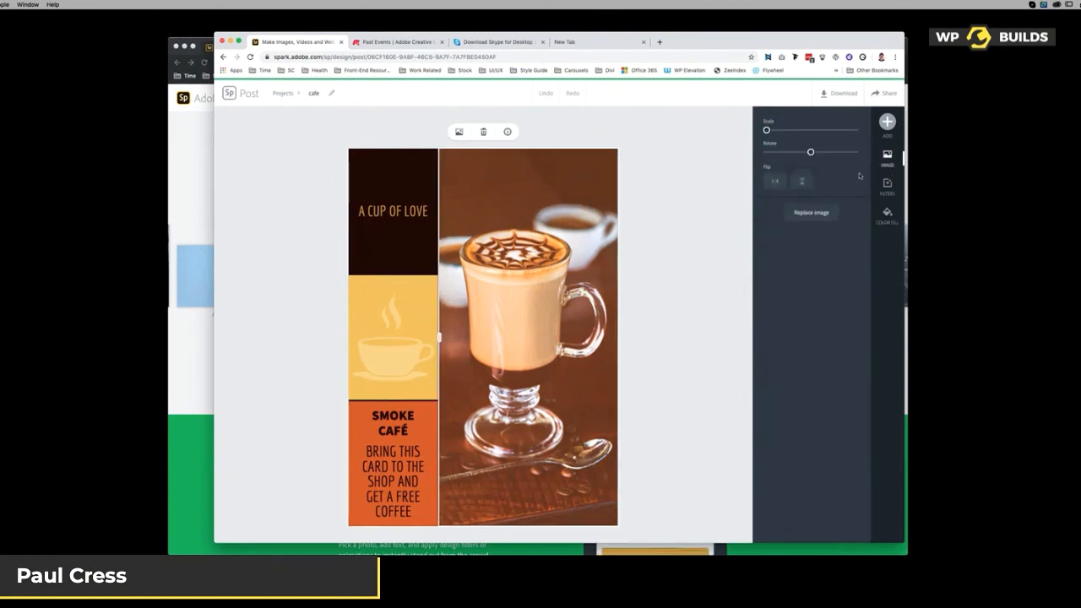
click(887, 186)
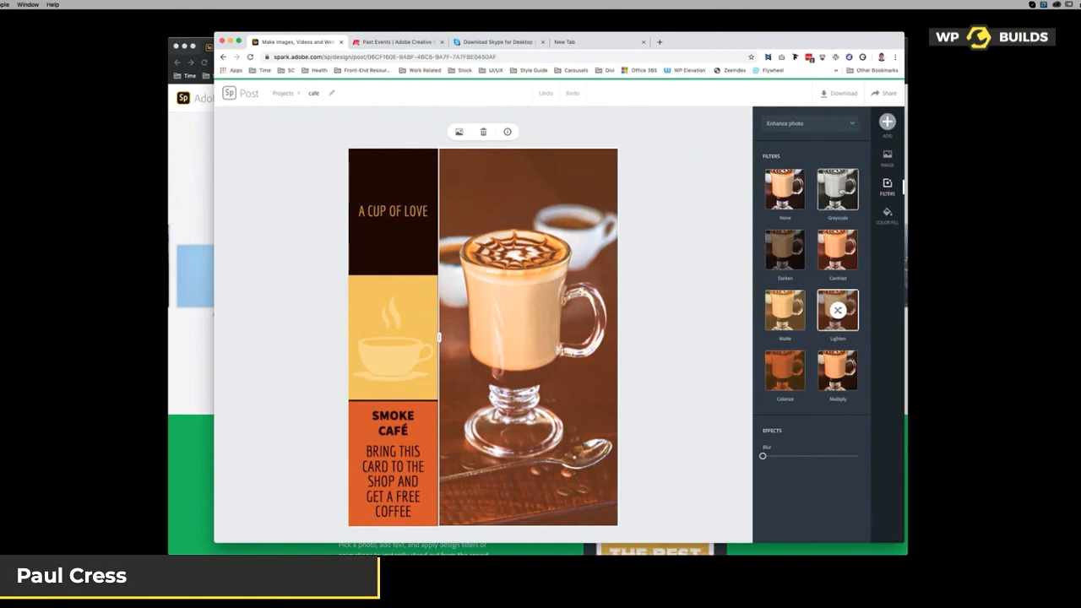
click(837, 189)
click(781, 193)
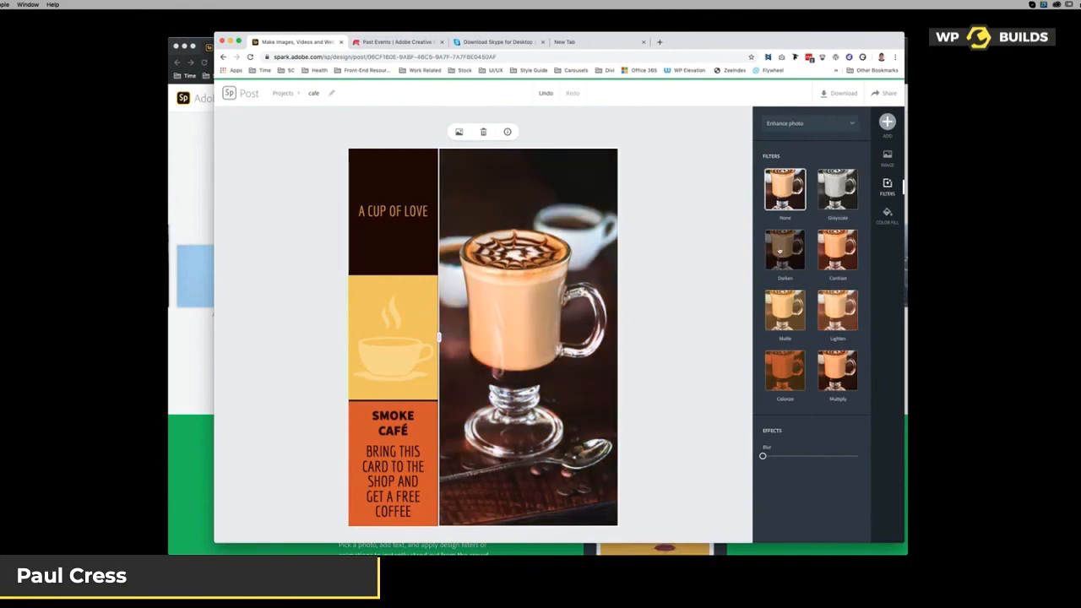
click(785, 250)
click(784, 311)
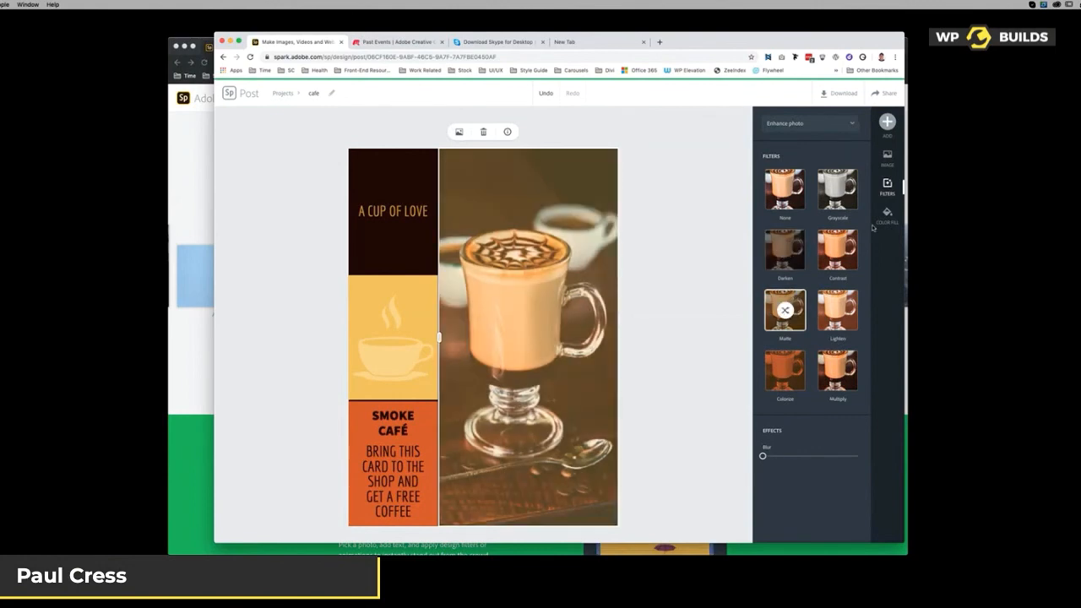
Try replacing the coffee drink photo with a dark teal color fill
click(886, 214)
click(849, 226)
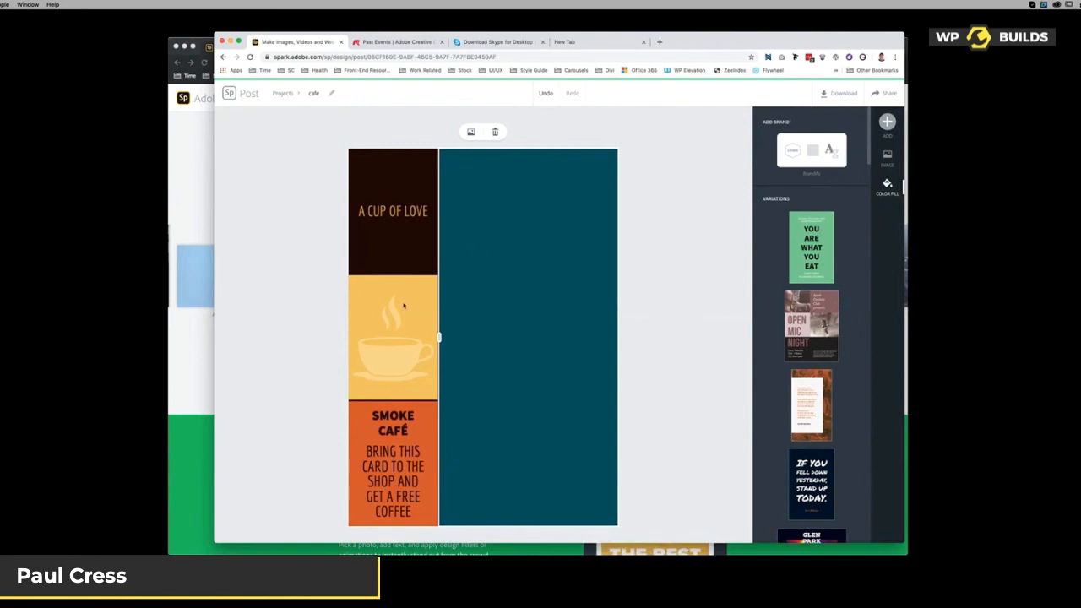
Examine the coffee icons offered as replacements for the cup icon in the yellow block
click(405, 348)
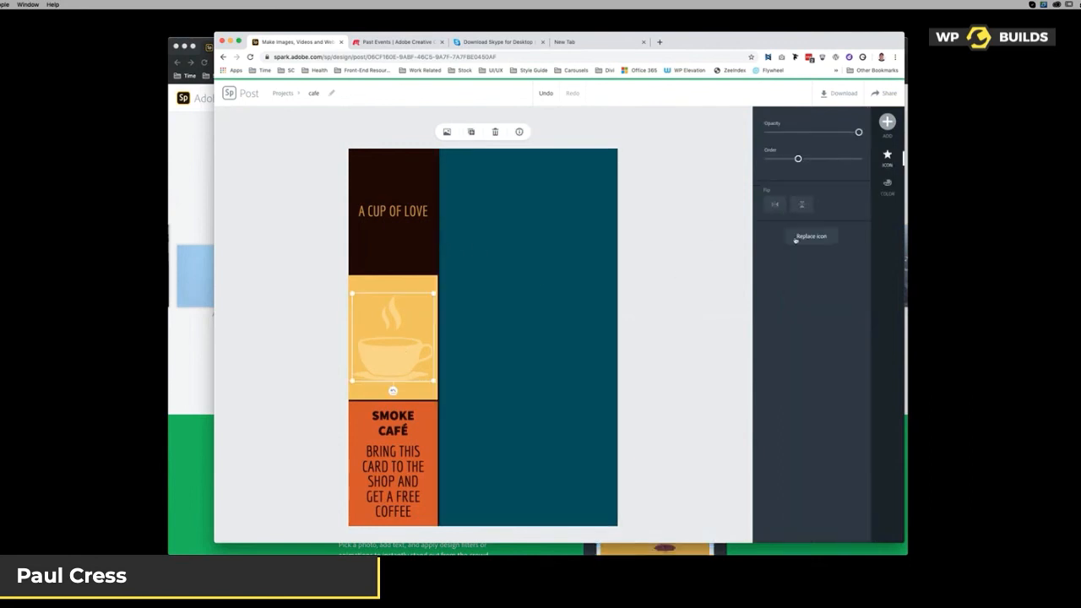
click(825, 244)
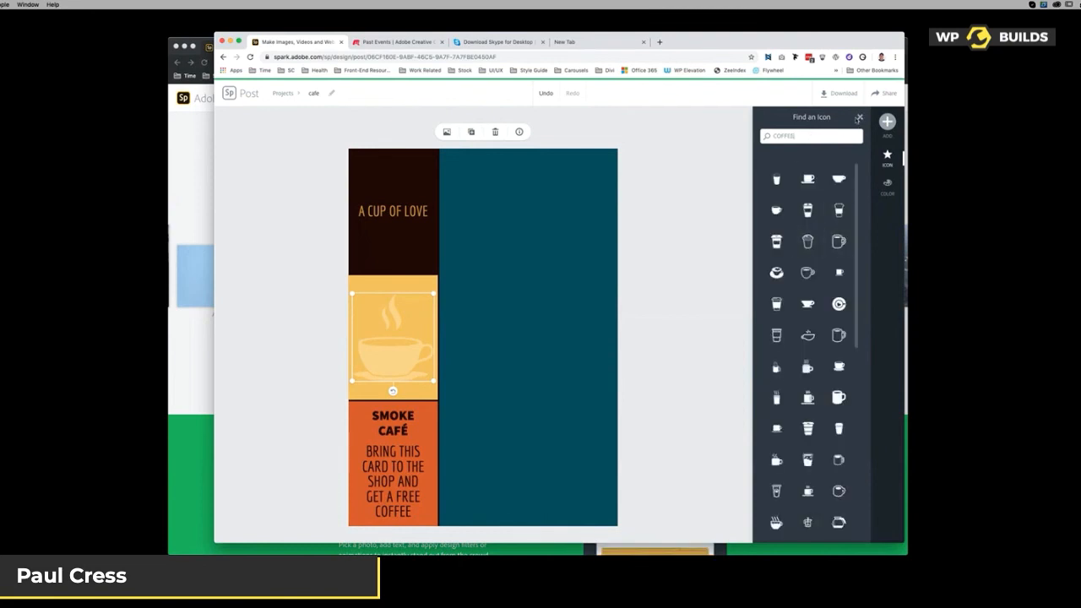
click(719, 180)
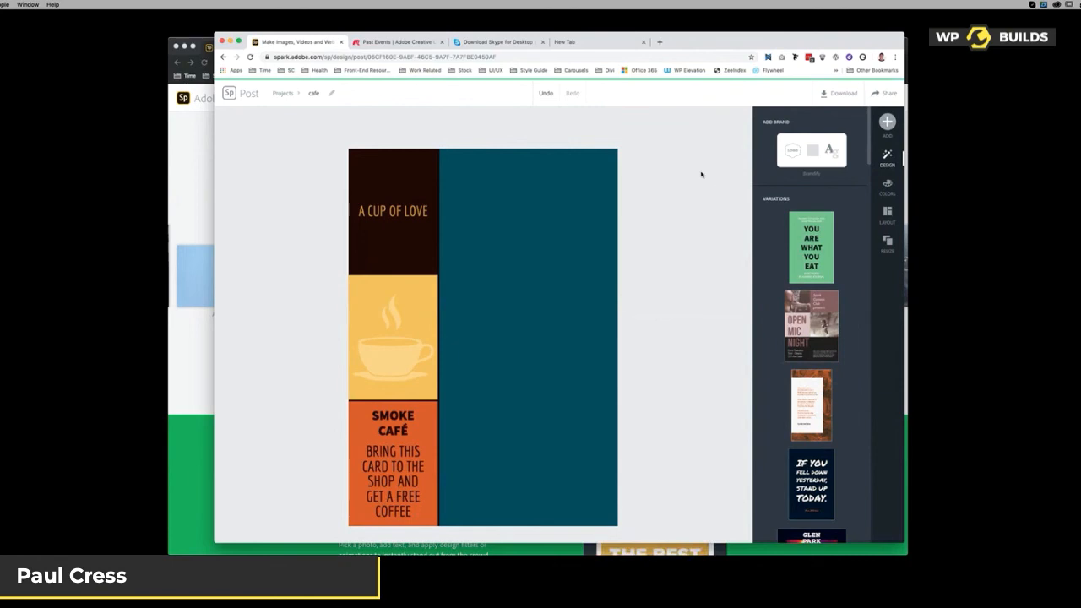
Undo the teal color fill to restore the coffee drink photo
click(545, 95)
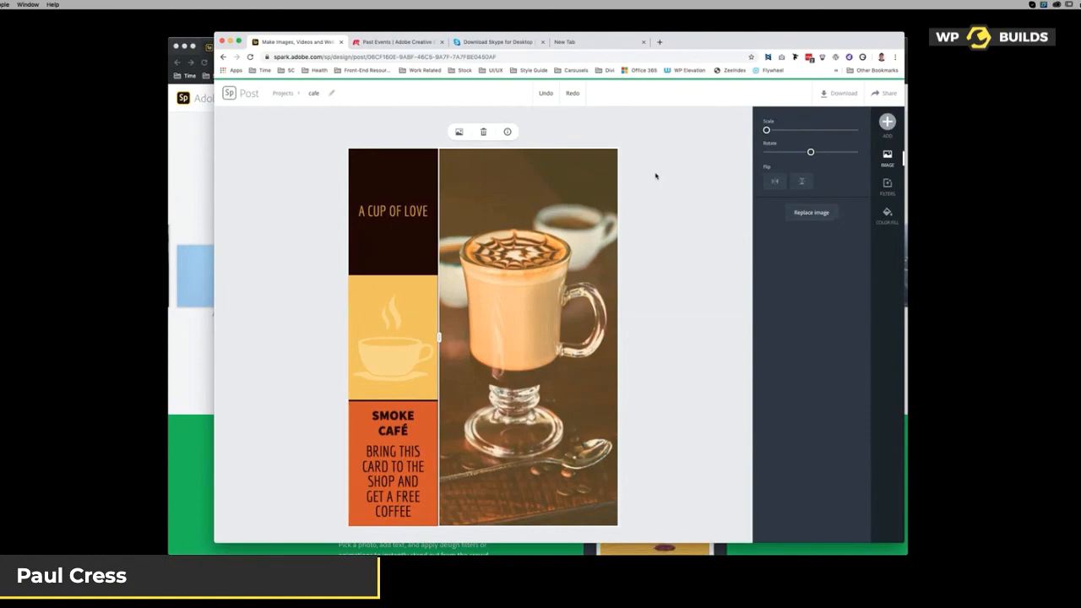
click(659, 176)
Enlarge the "A CUP OF LOVE" heading to two lines spanning the left blocks and the photo, and move it slightly up
click(400, 211)
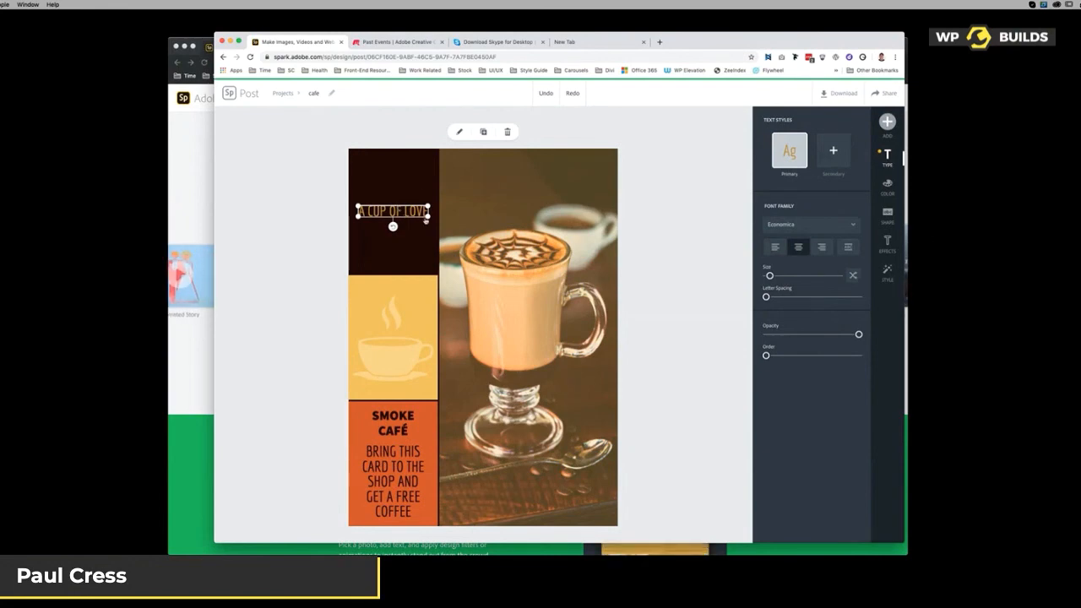
drag(429, 217, 599, 328)
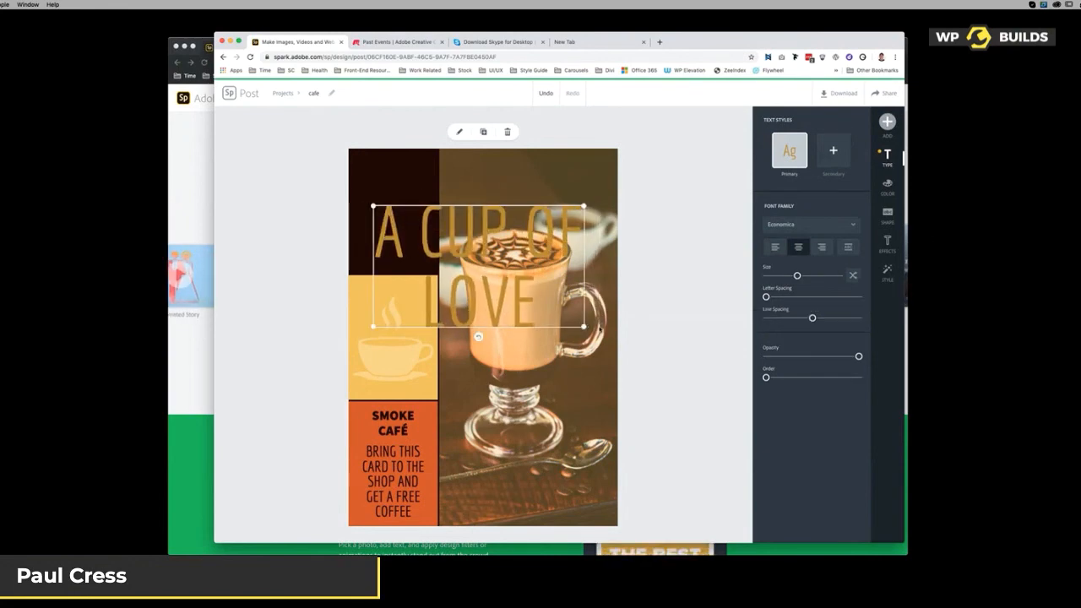
drag(500, 238, 504, 224)
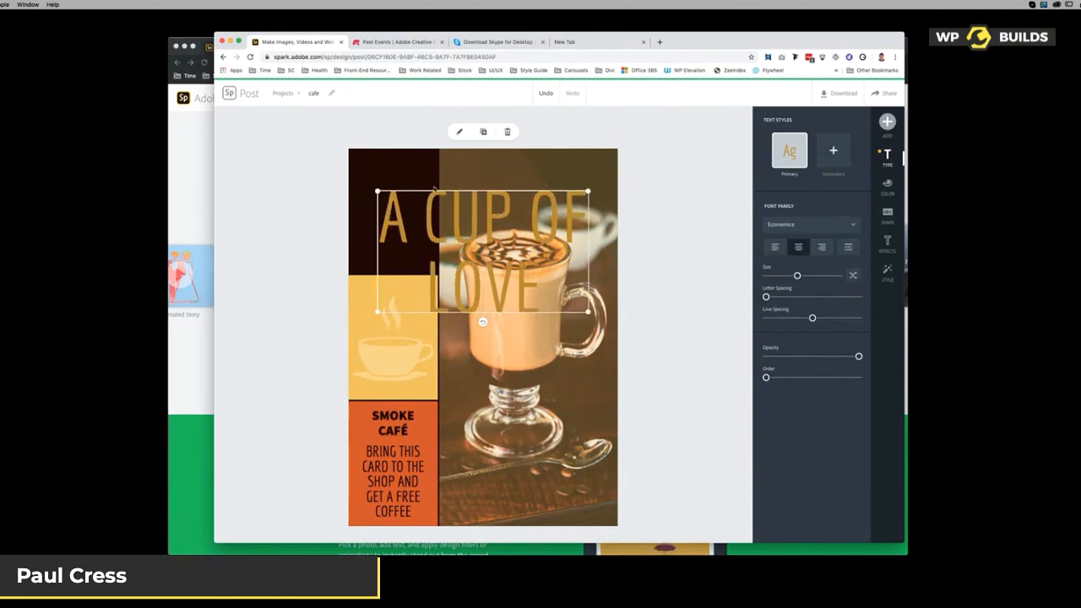
click(404, 171)
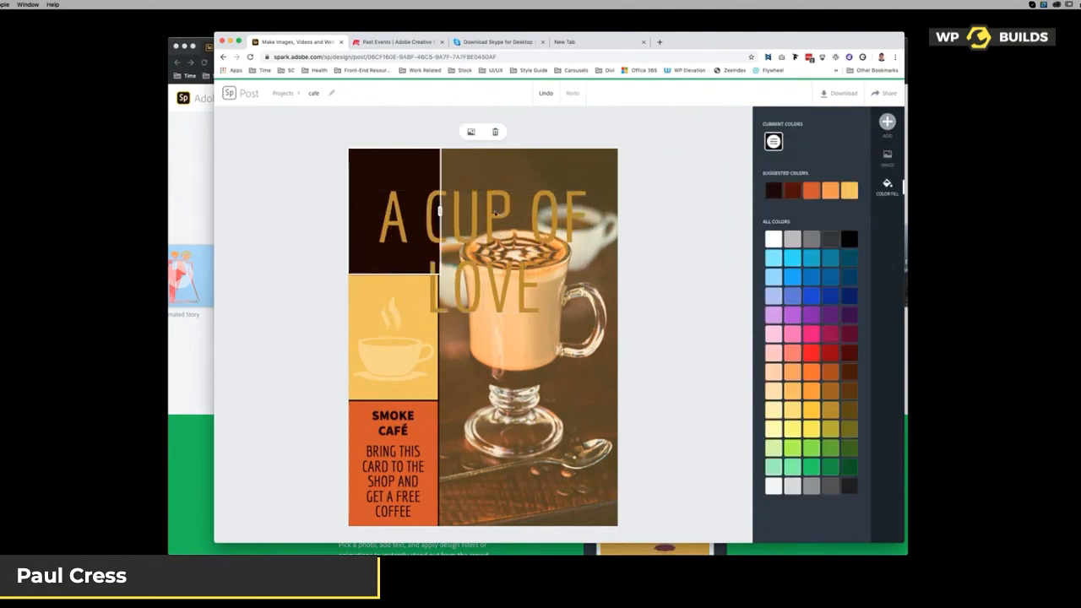
Widen the three colored blocks over most of the photo, make the dark block slightly taller, and shift the "A CUP OF LOVE" heading up-left
drag(437, 211, 592, 211)
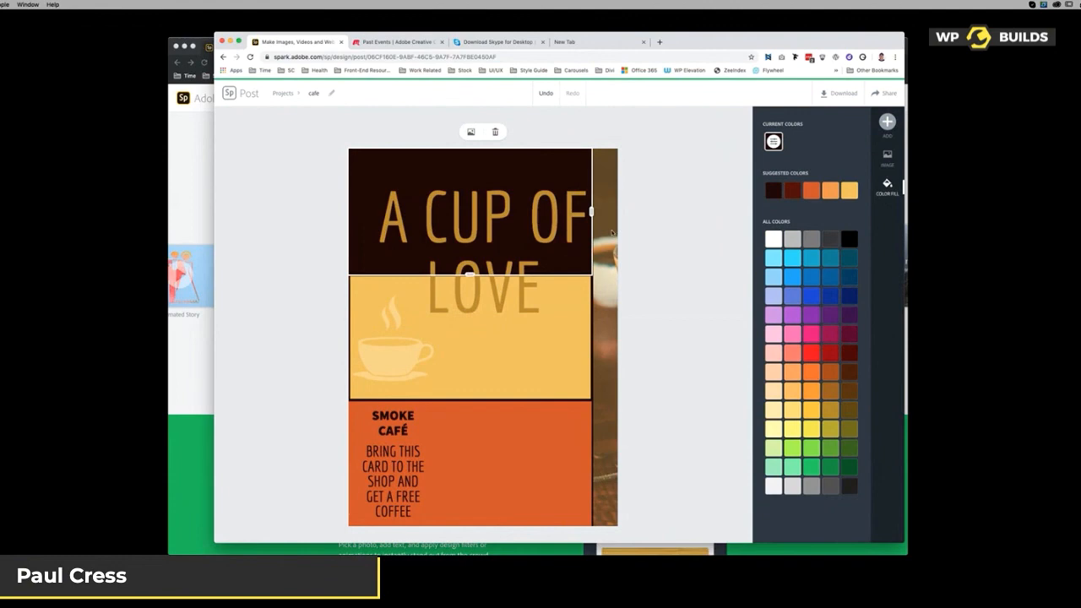
drag(473, 278, 474, 285)
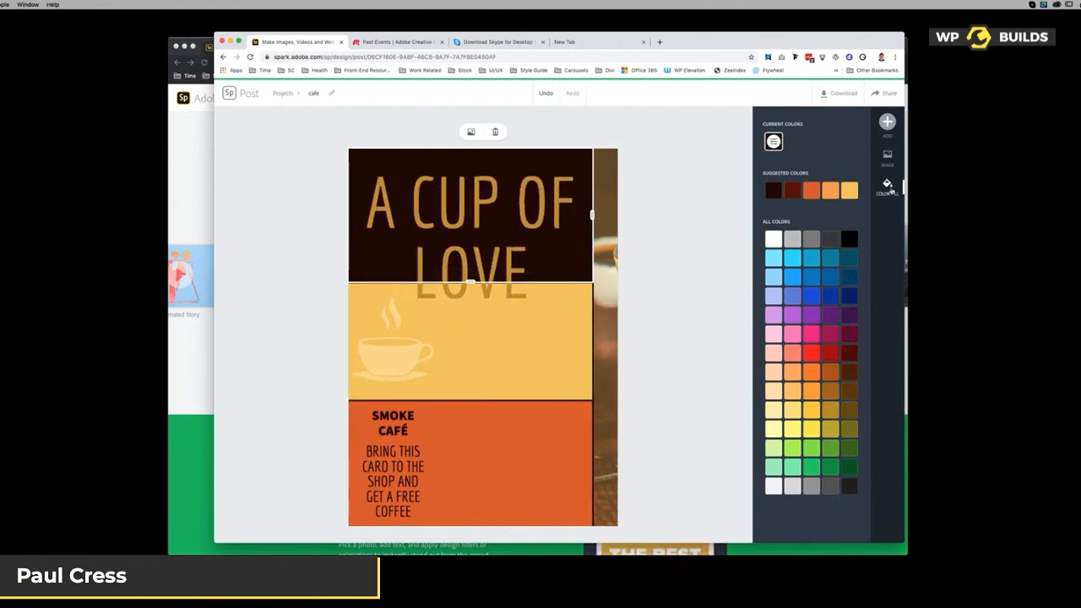
click(519, 222)
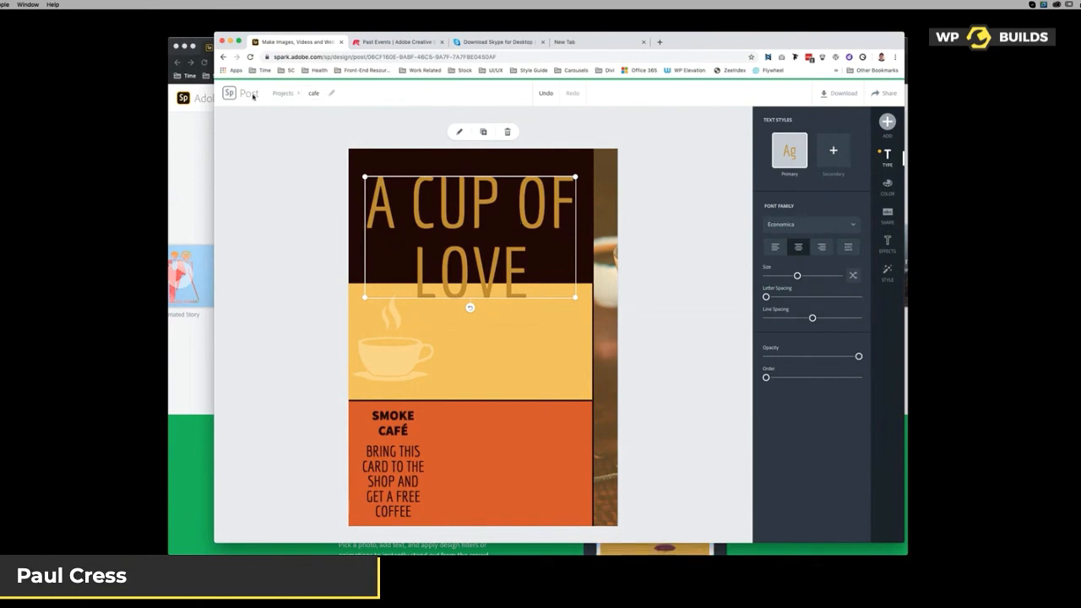
Leave the café card for the projects page, open the premium template collection, and close the browser window behind it
click(284, 95)
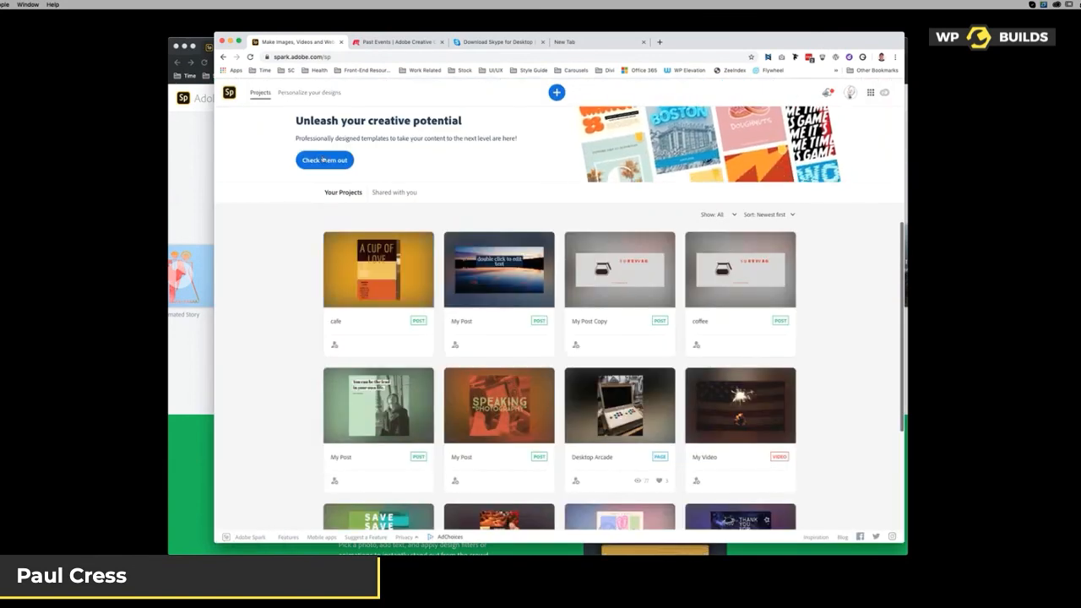
click(324, 160)
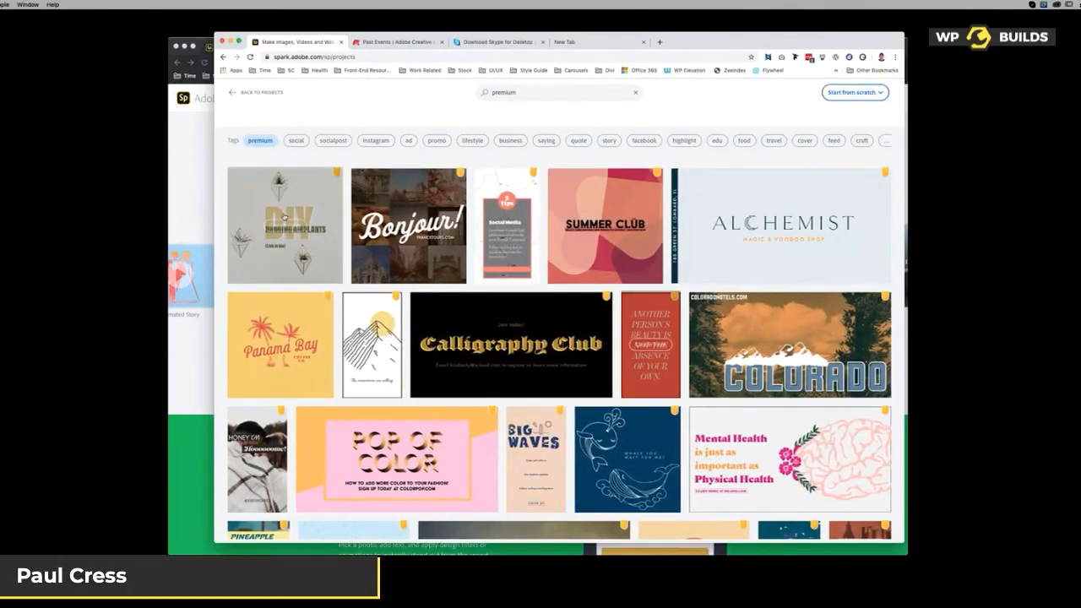
click(183, 46)
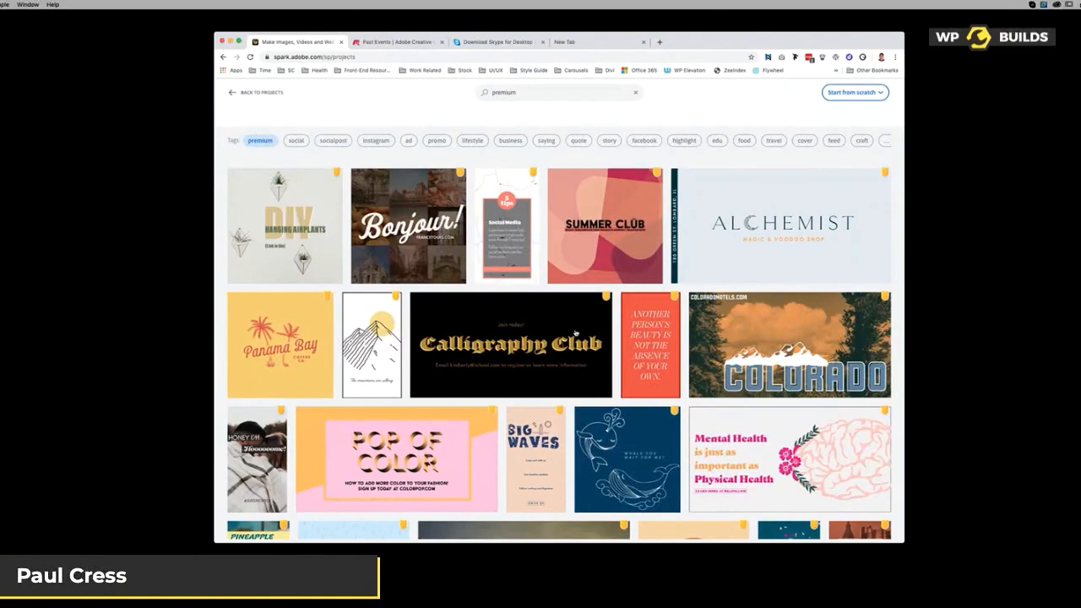
Browse the gallery of premium templates to examine the range of available designs
scroll(575, 333, down, 20)
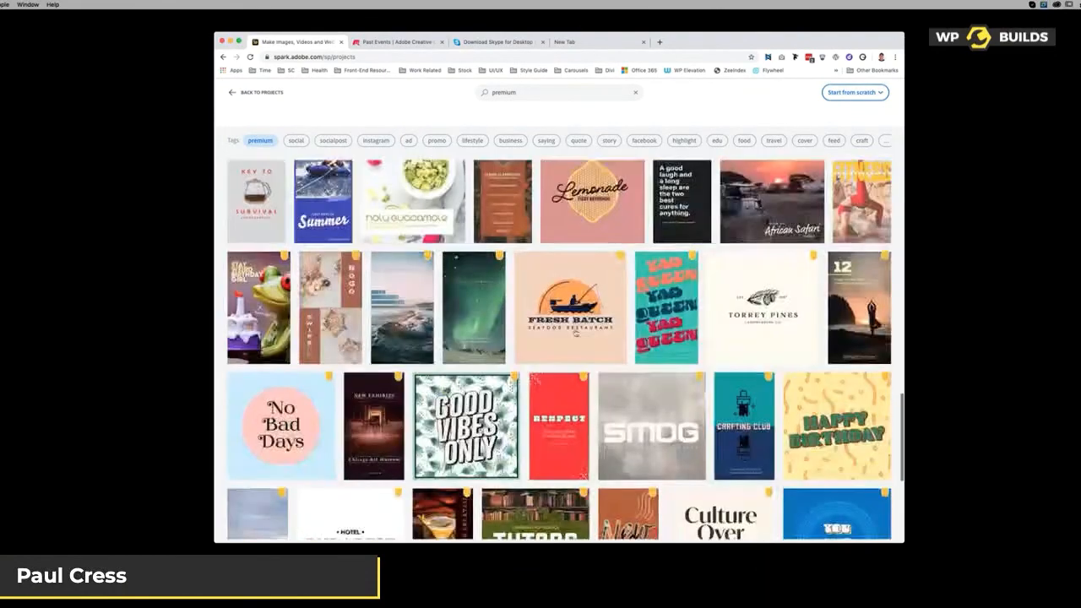
scroll(576, 333, down, 10)
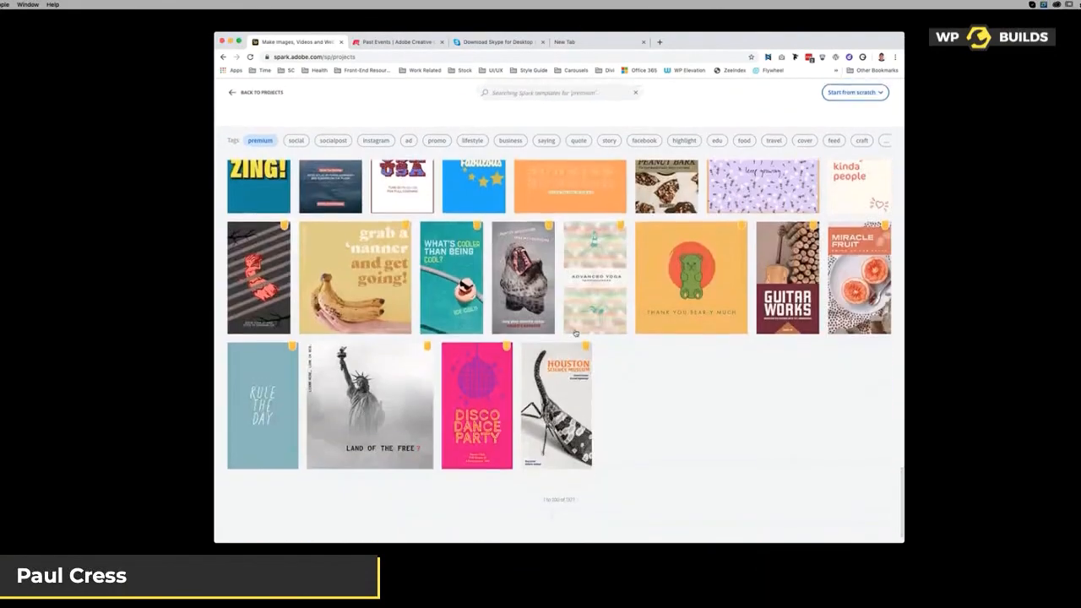
scroll(575, 333, down, 5)
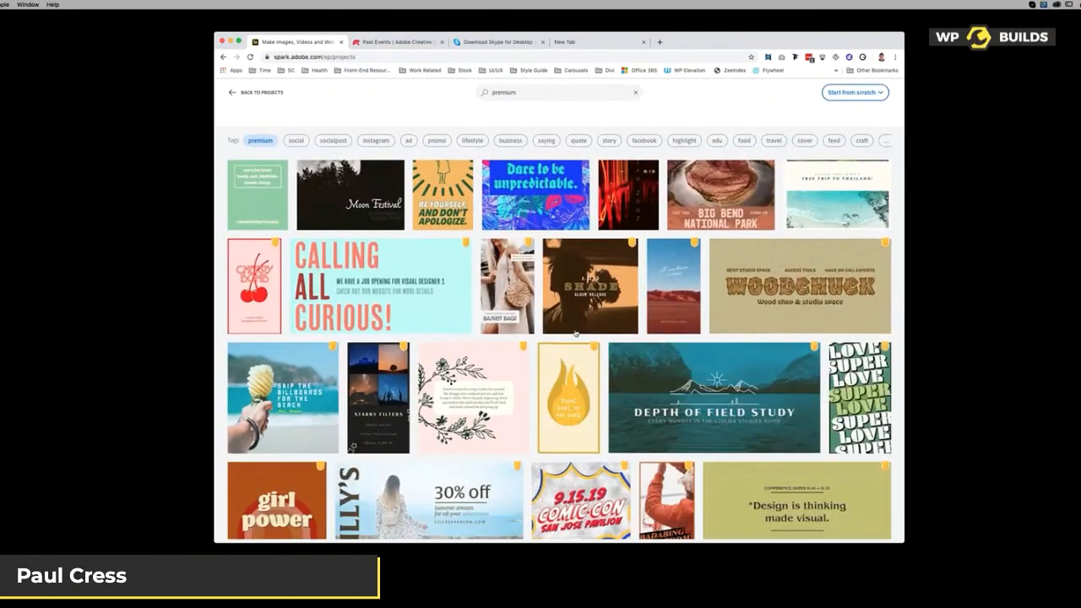
scroll(575, 333, down, 5)
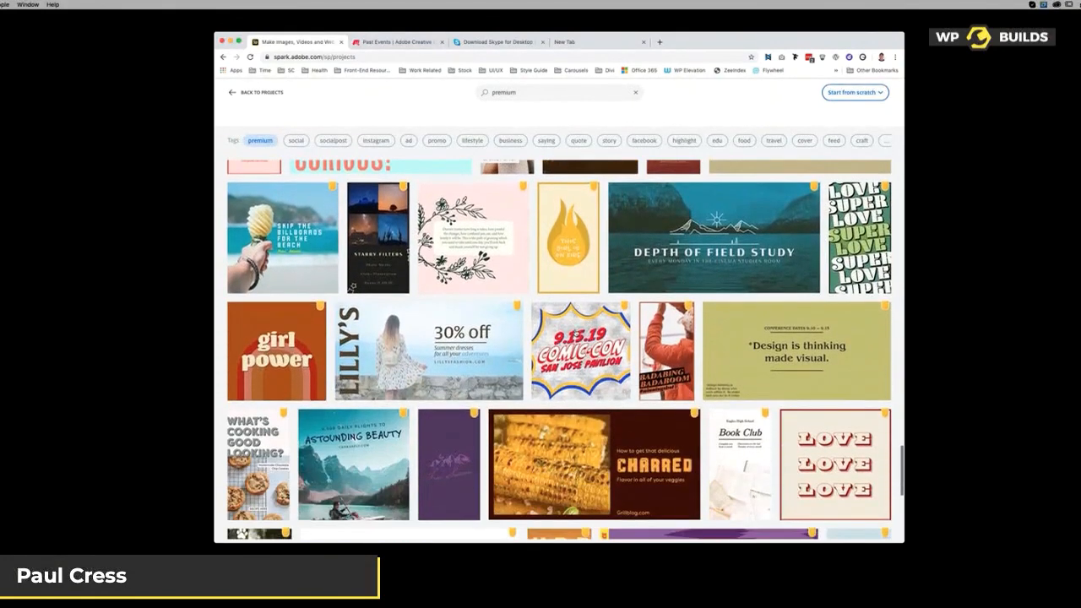
scroll(559, 350, down, 1)
scroll(575, 333, down, 3)
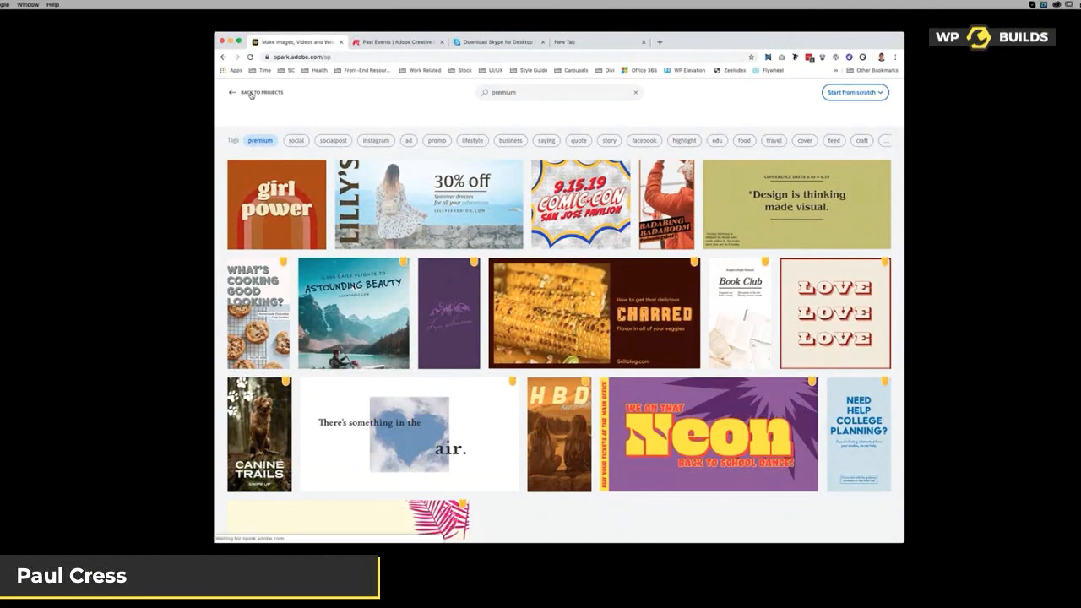
Return to the projects page and look through the saved posts, page and video
click(250, 95)
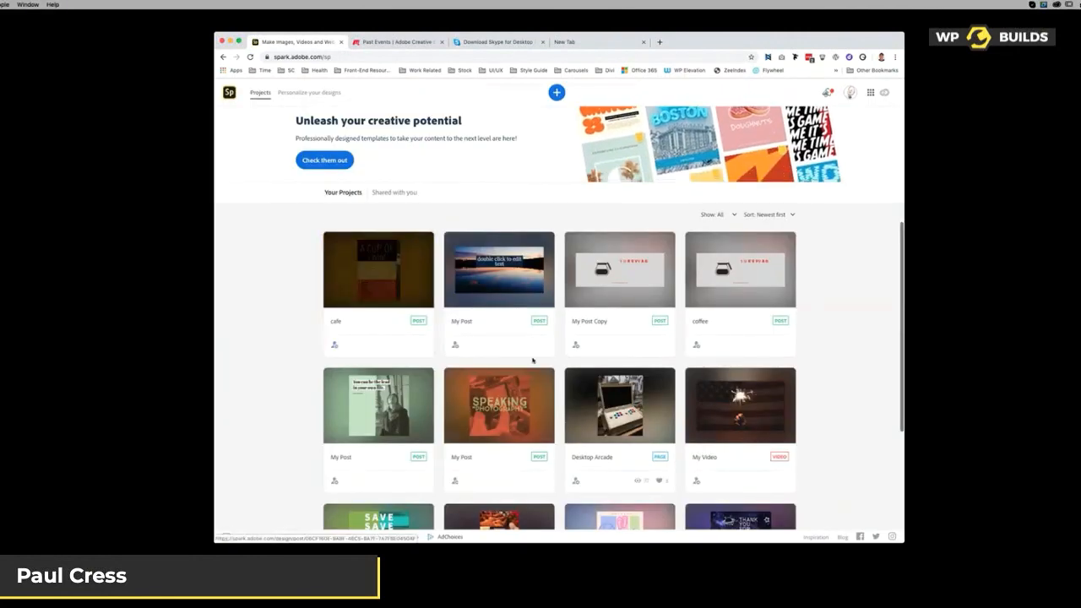
mouse_move(701, 278)
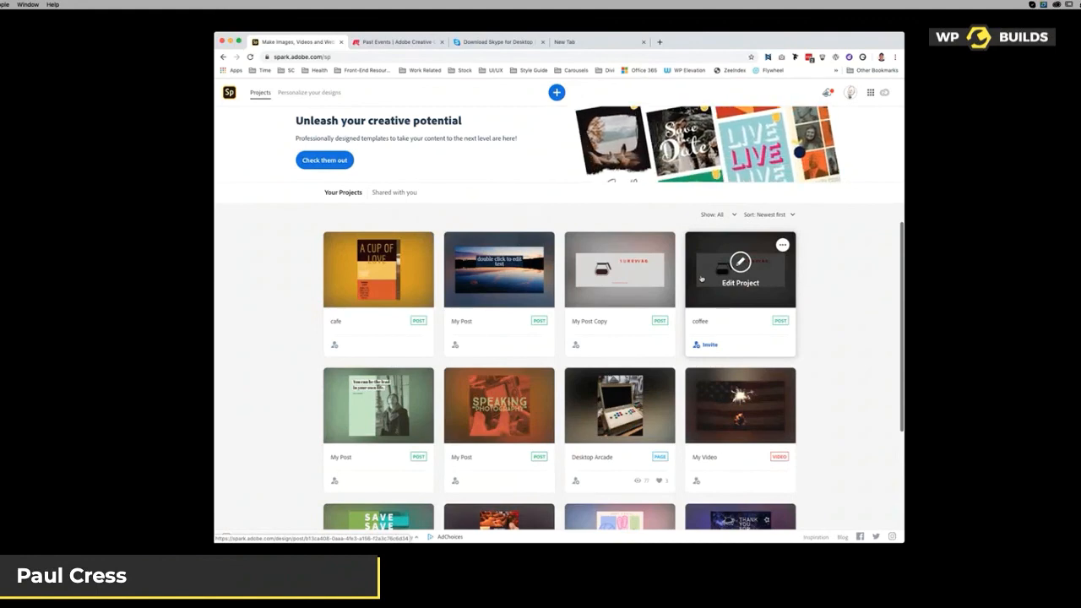
scroll(701, 279, down, 4)
scroll(701, 277, down, 6)
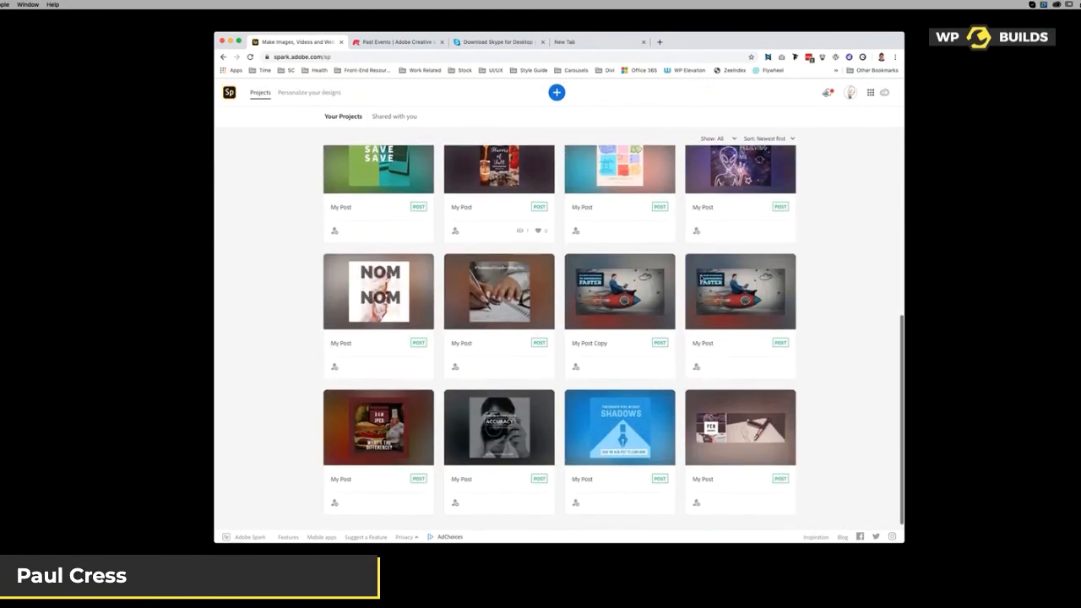
scroll(700, 277, up, 4)
scroll(701, 278, up, 5)
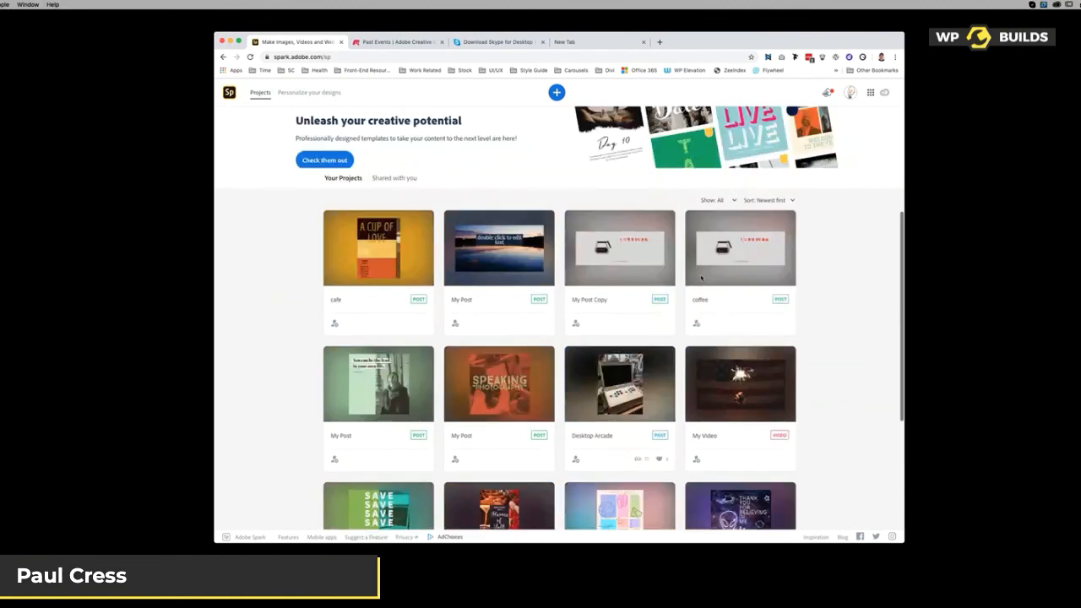
scroll(805, 280, down, 8)
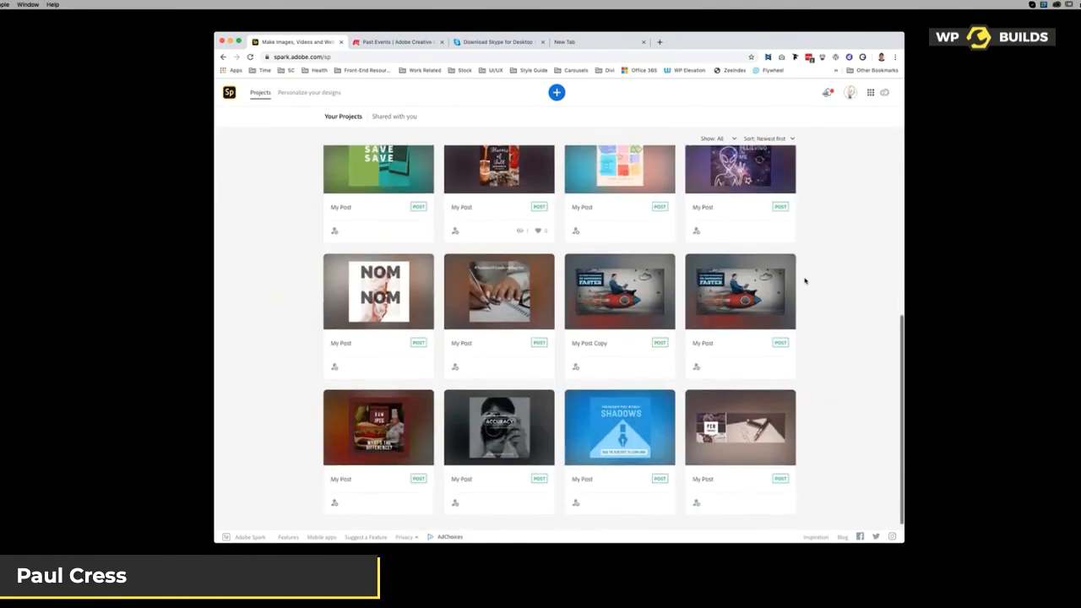
scroll(805, 280, up, 5)
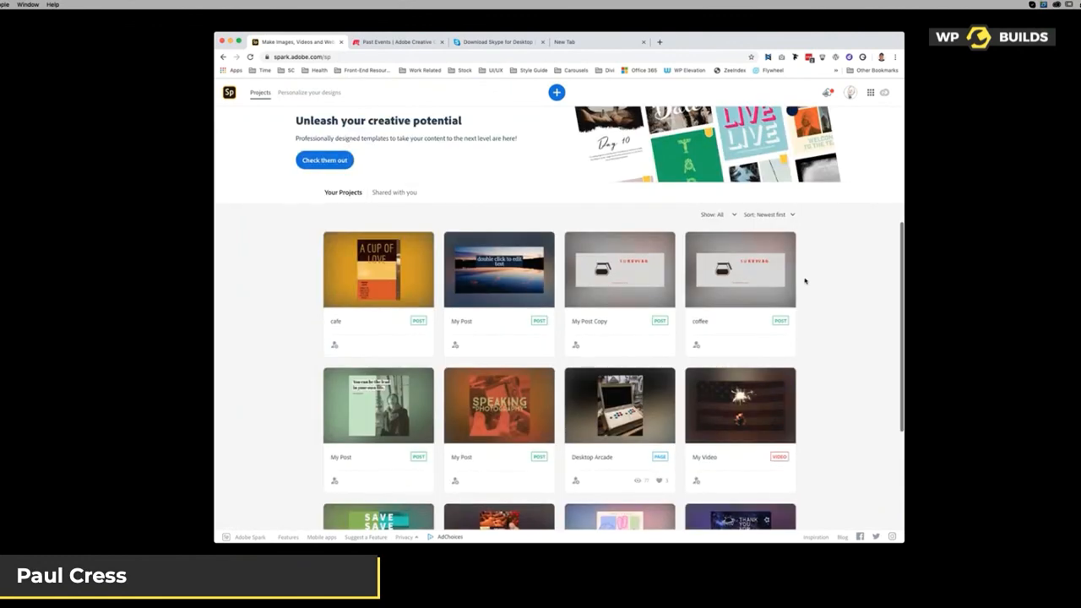
scroll(805, 280, down, 8)
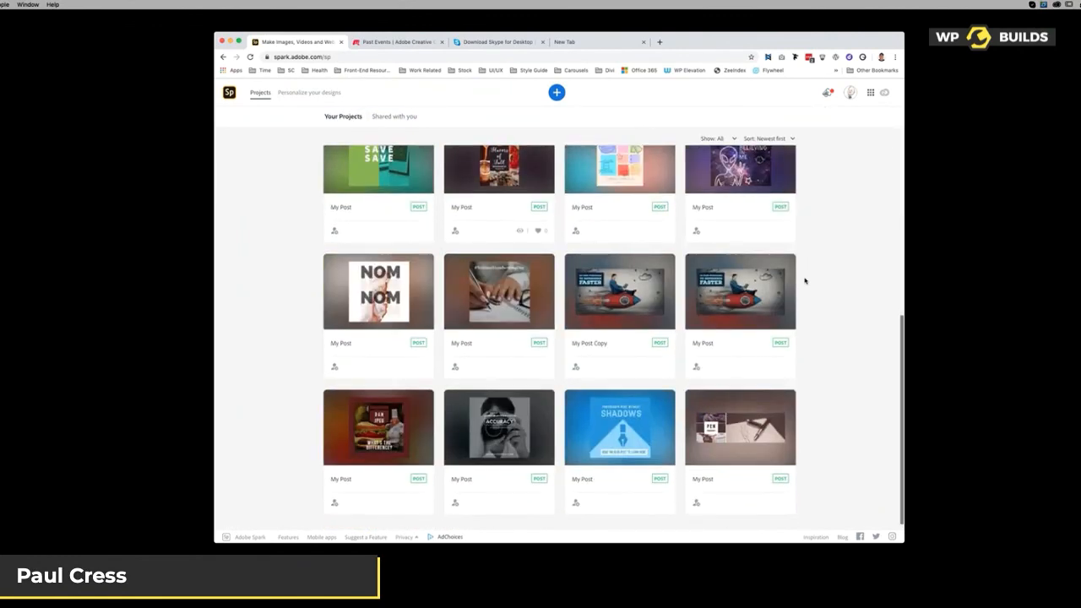
scroll(805, 280, up, 3)
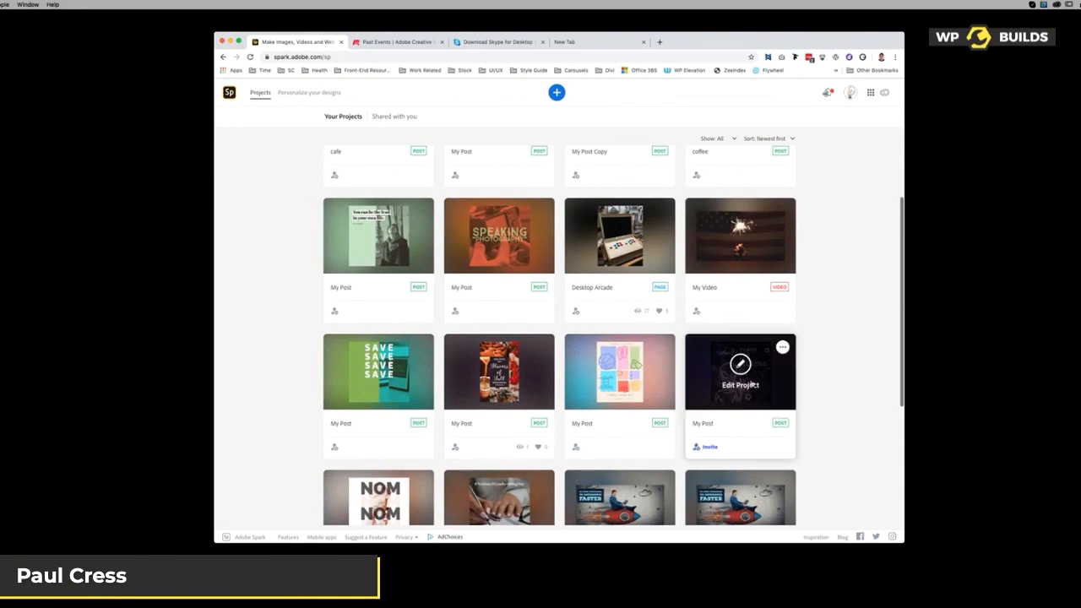
scroll(745, 439, down, 2)
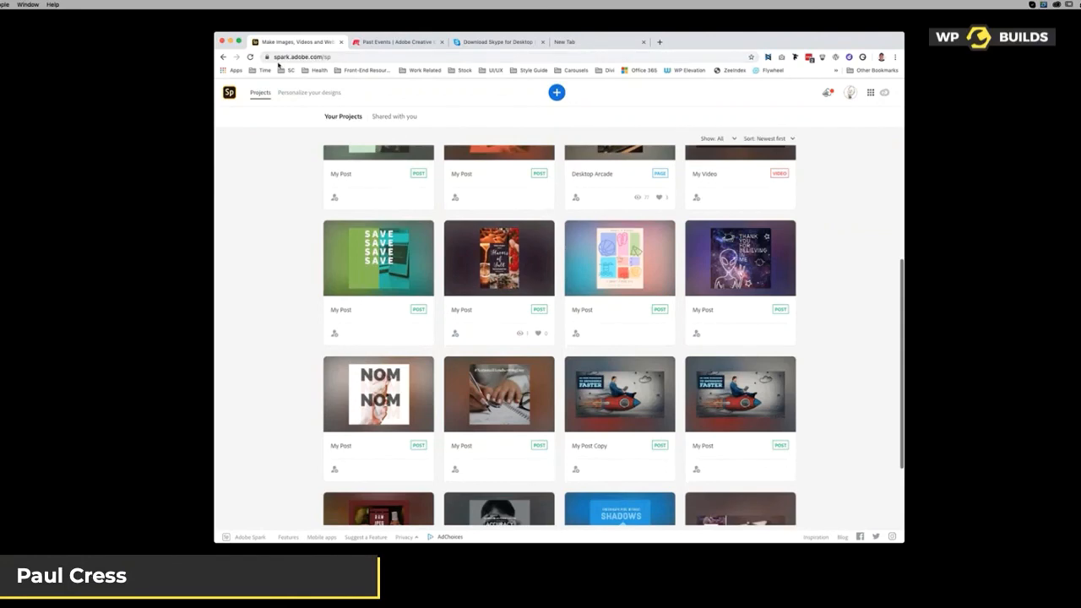
scroll(297, 211, up, 5)
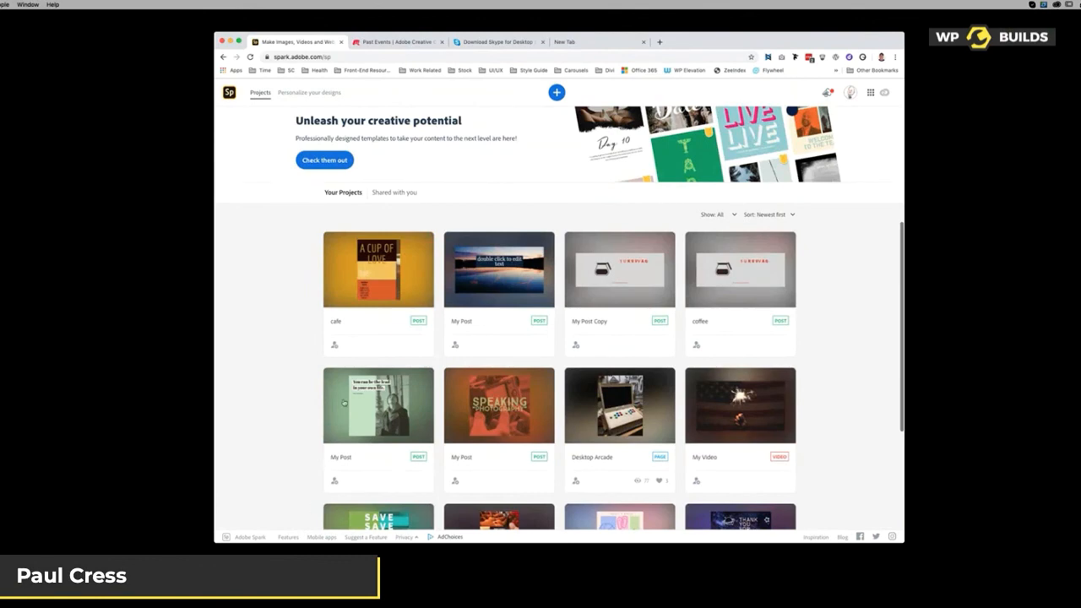
Open the "You can be the lead in your own life." post and try the pink-highlighted, "Happy Halloween!" and blue sunglasses-face design variations
click(394, 382)
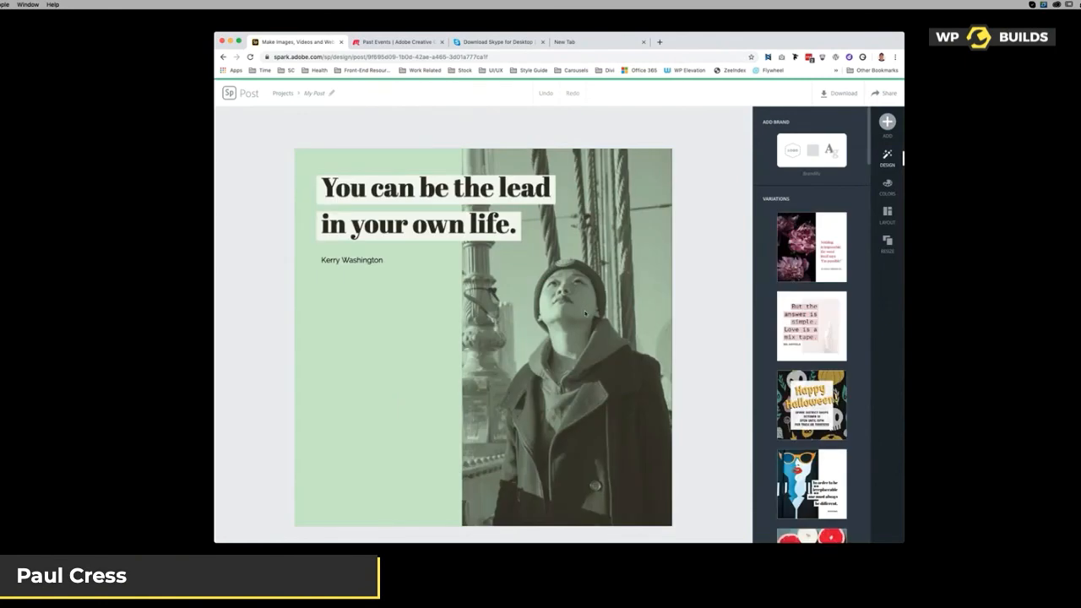
click(811, 326)
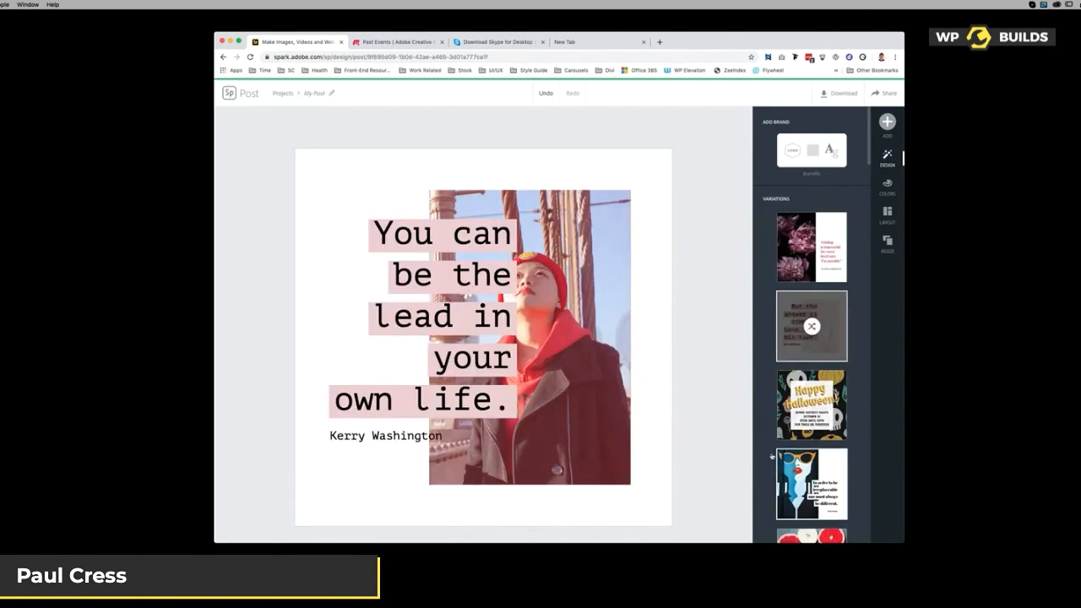
click(811, 405)
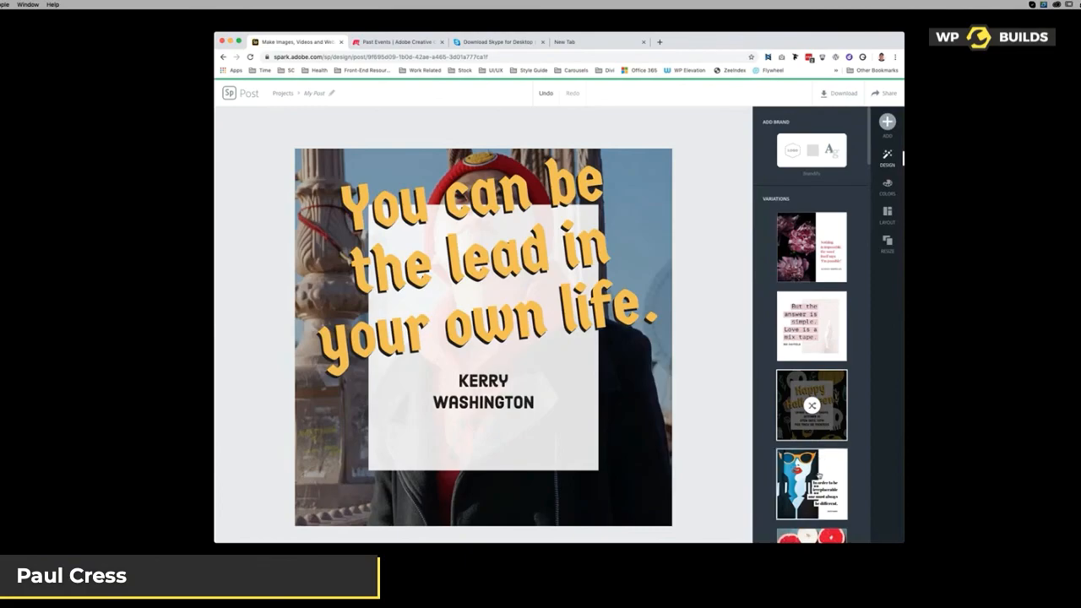
click(816, 477)
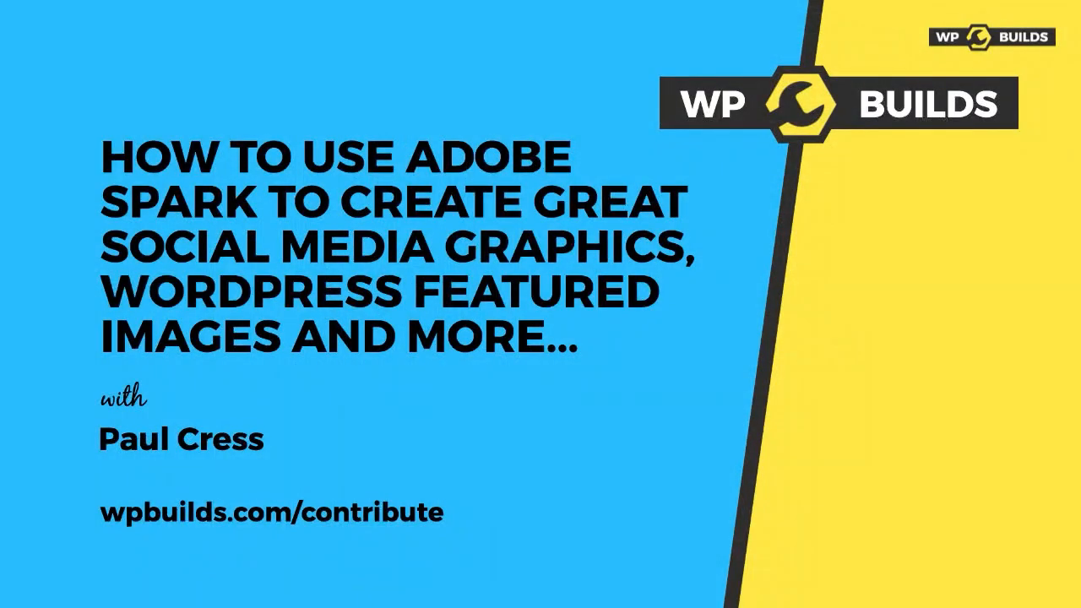